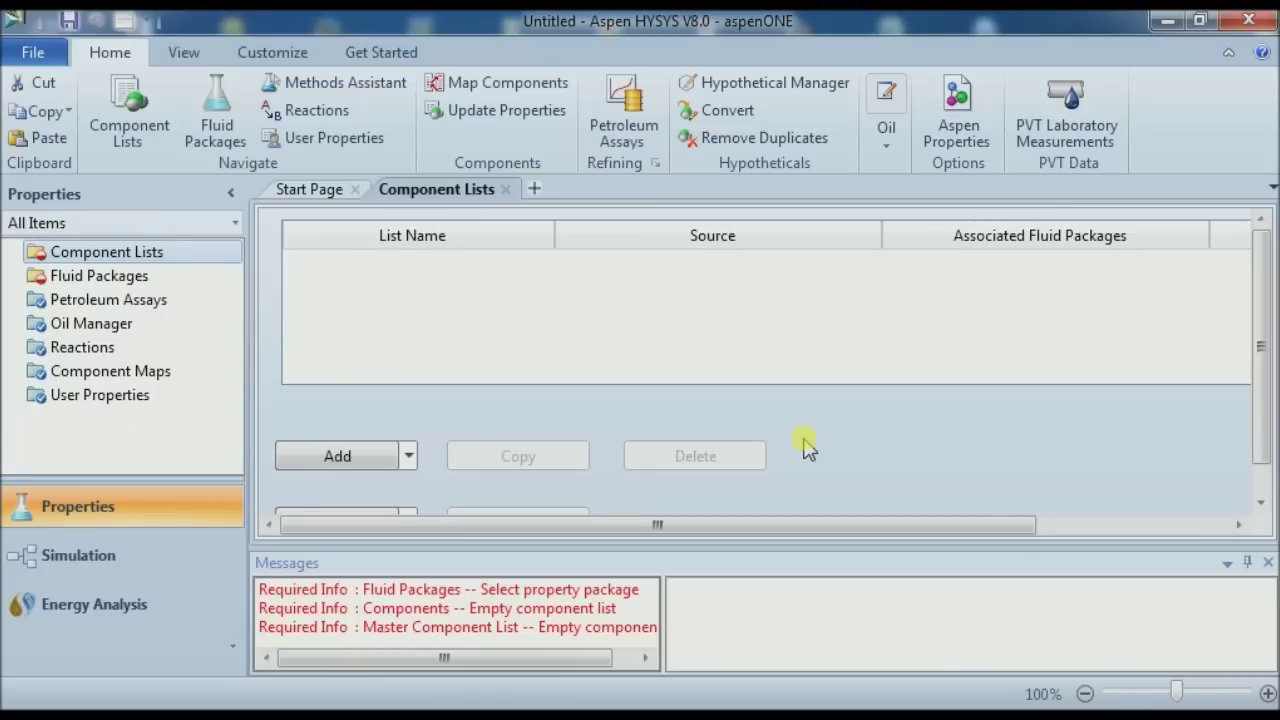
Enlarge the Component Lists workspace by hiding the messages area, the navigation pane and the ribbon
click(1268, 564)
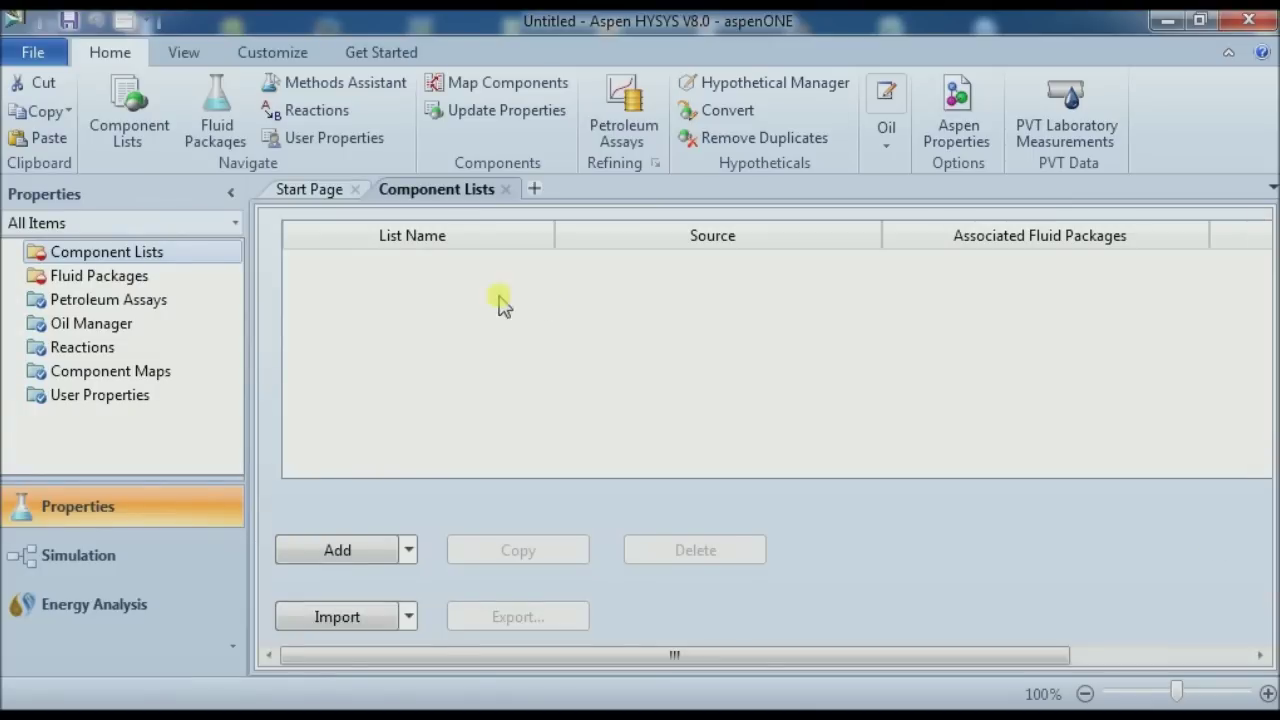
click(233, 194)
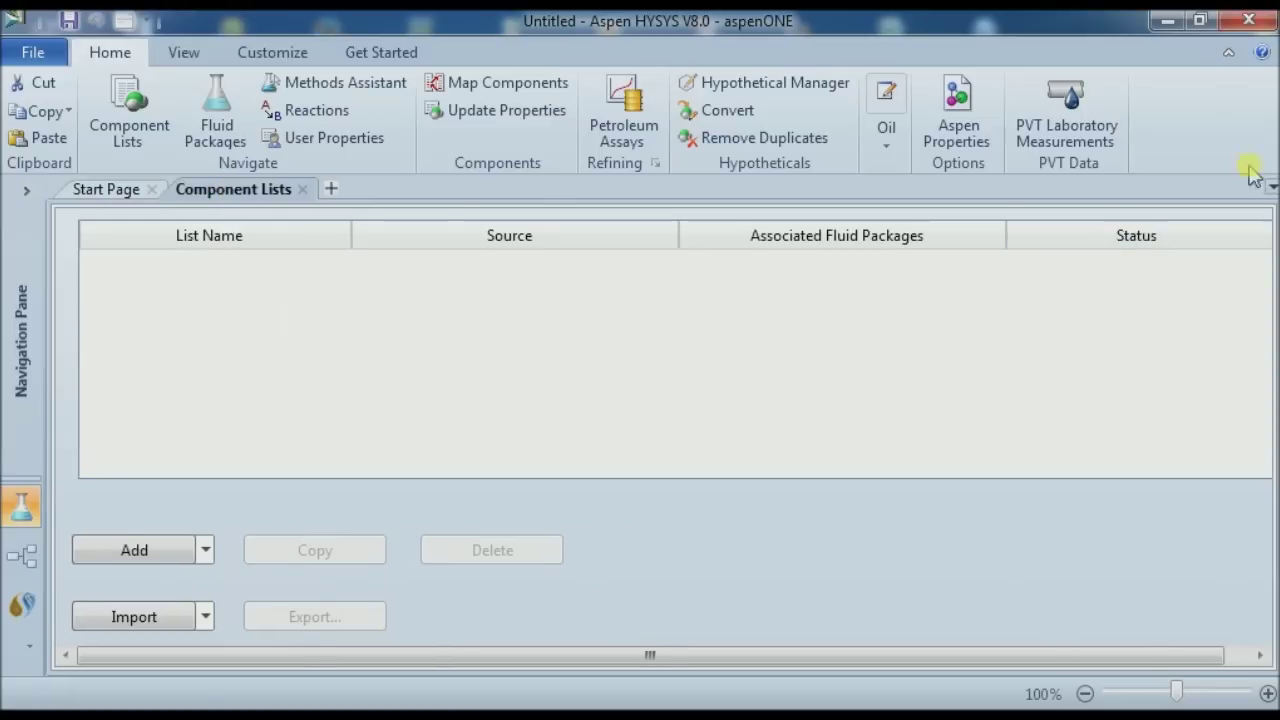
click(1228, 52)
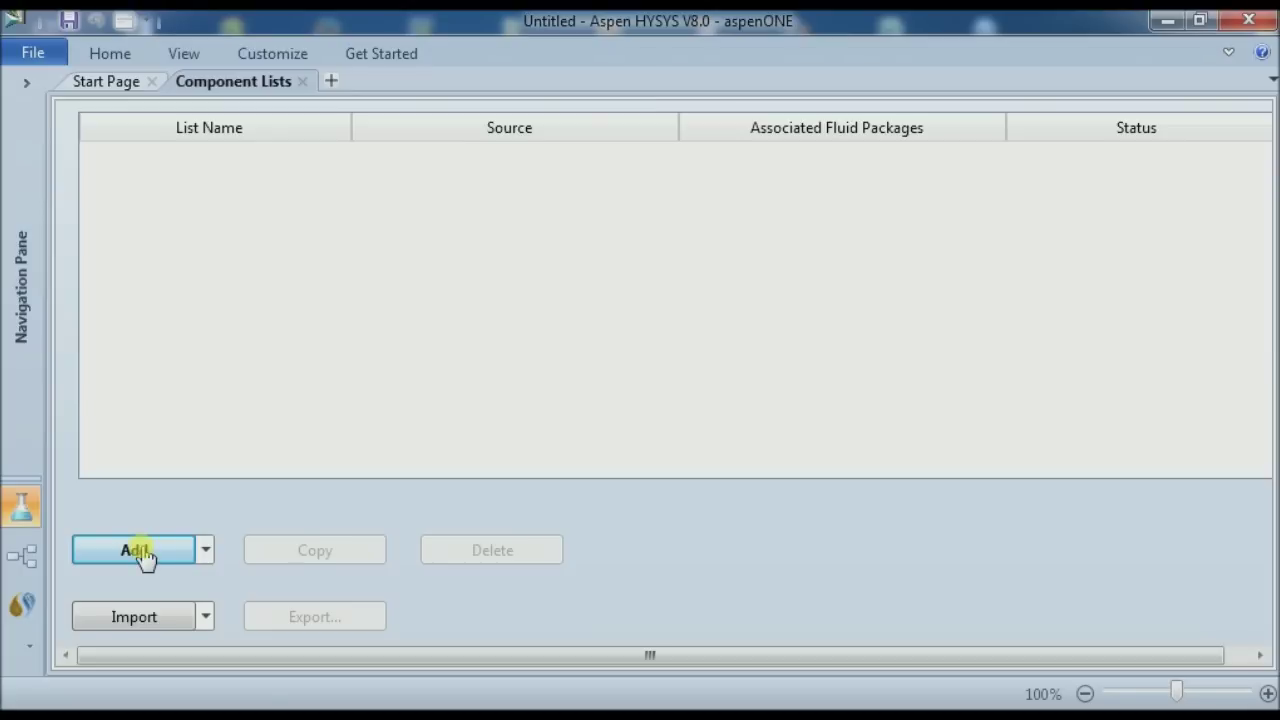
Create a new component list using the HYSYS databank
click(140, 552)
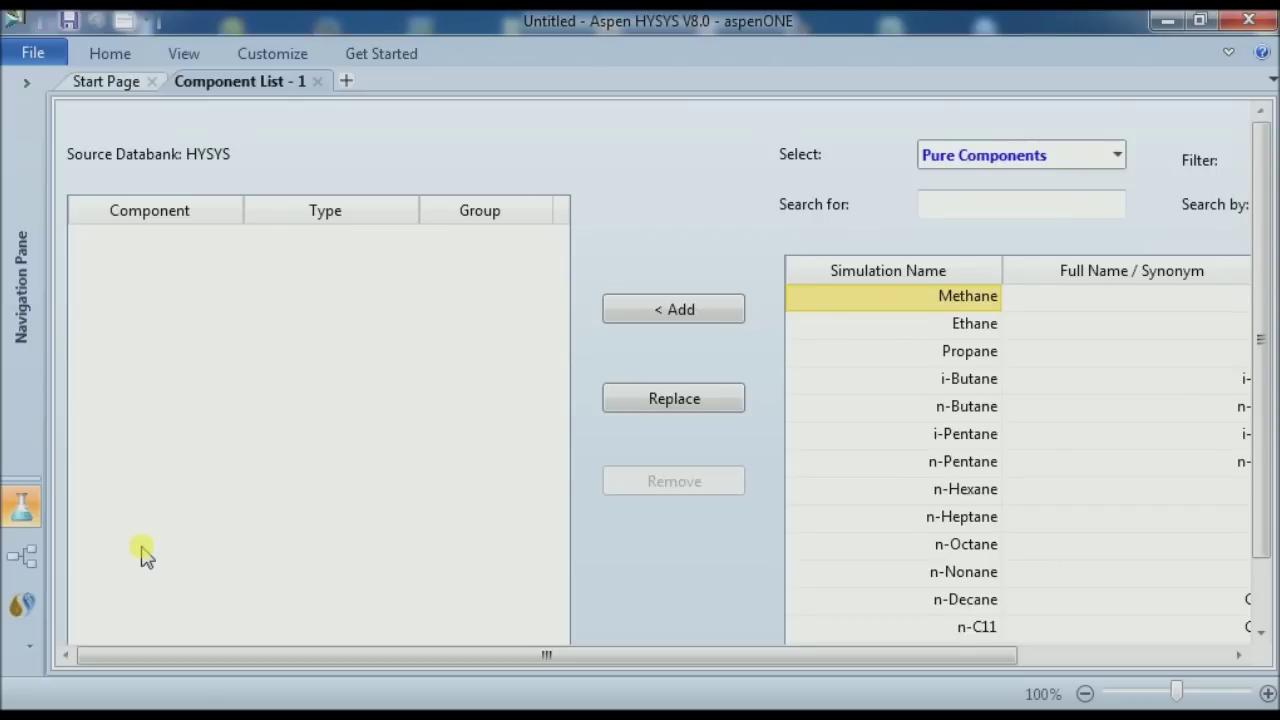
click(1140, 692)
click(1196, 690)
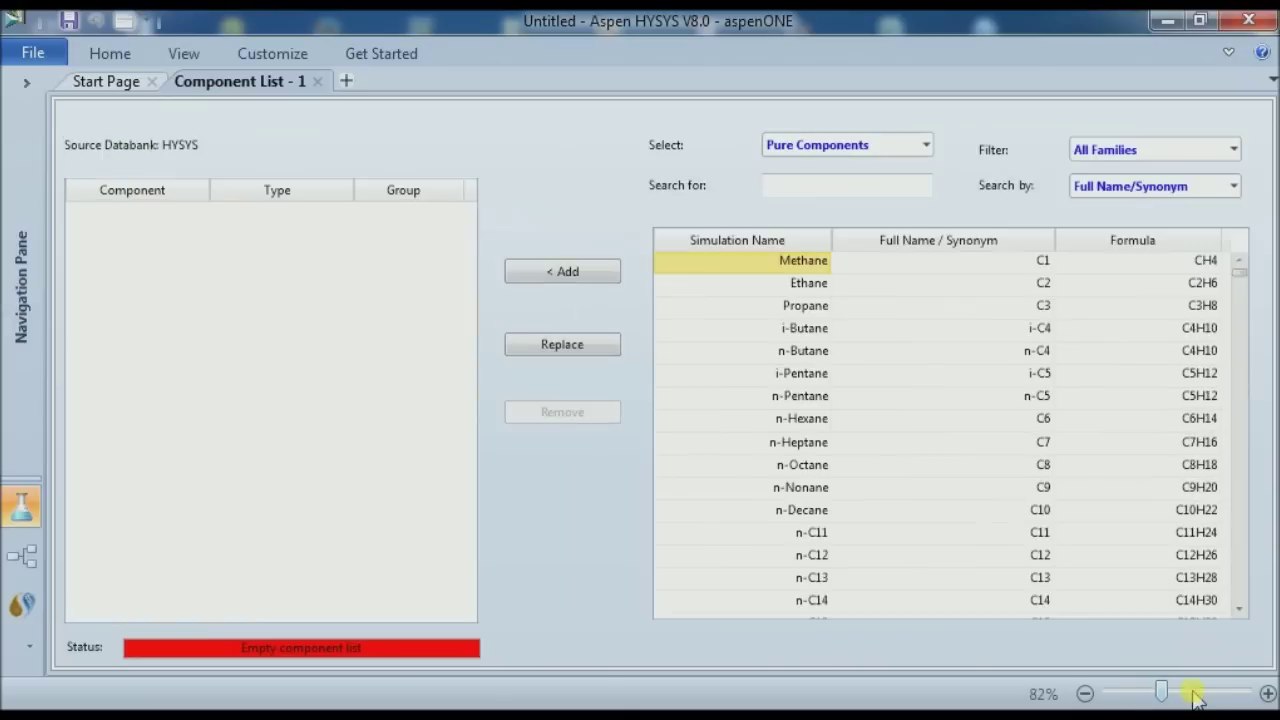
Set the component search to Formula, search for c2h4 and add Ethylene (C2=) to the component list
click(1233, 187)
click(1145, 247)
click(887, 181)
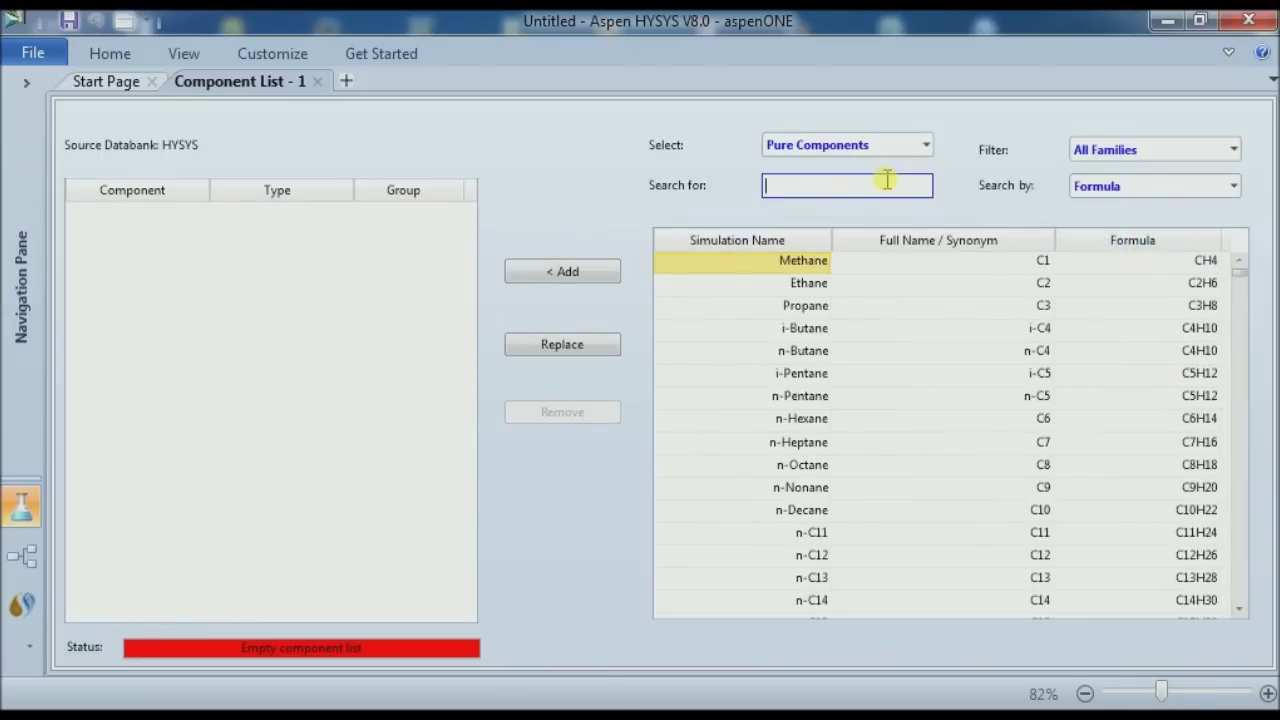
text(c2h4)
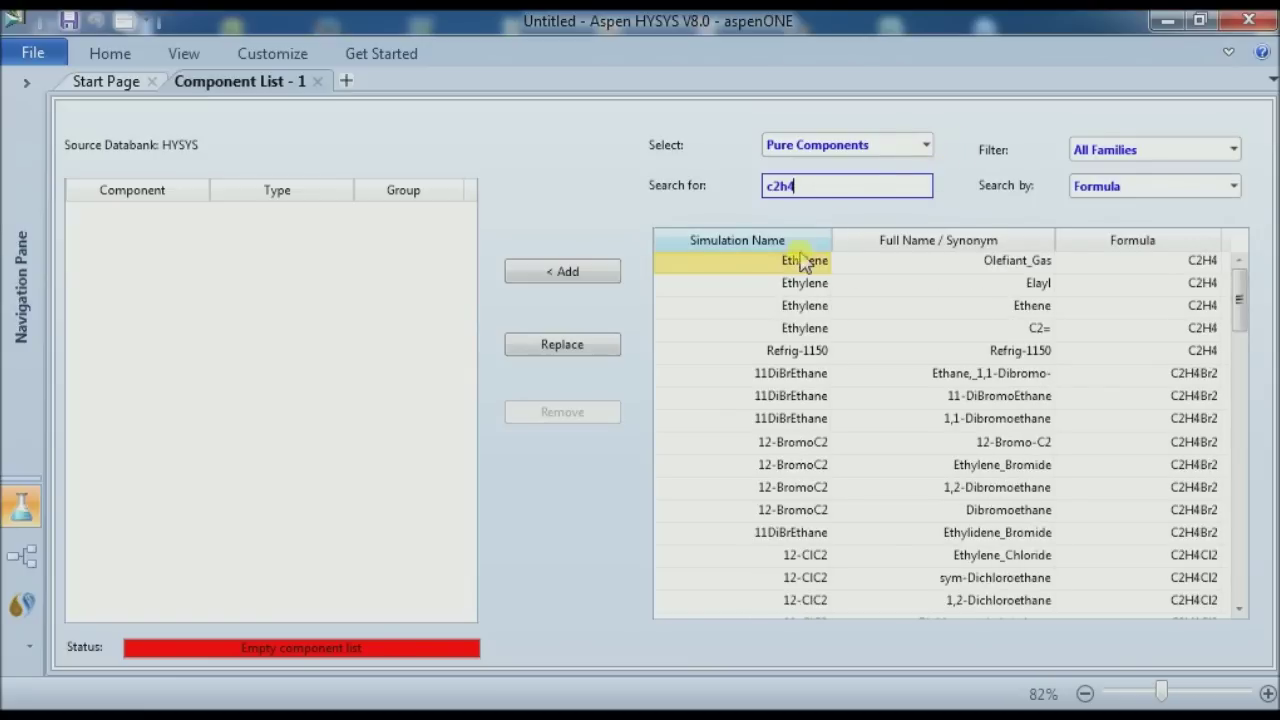
click(1040, 332)
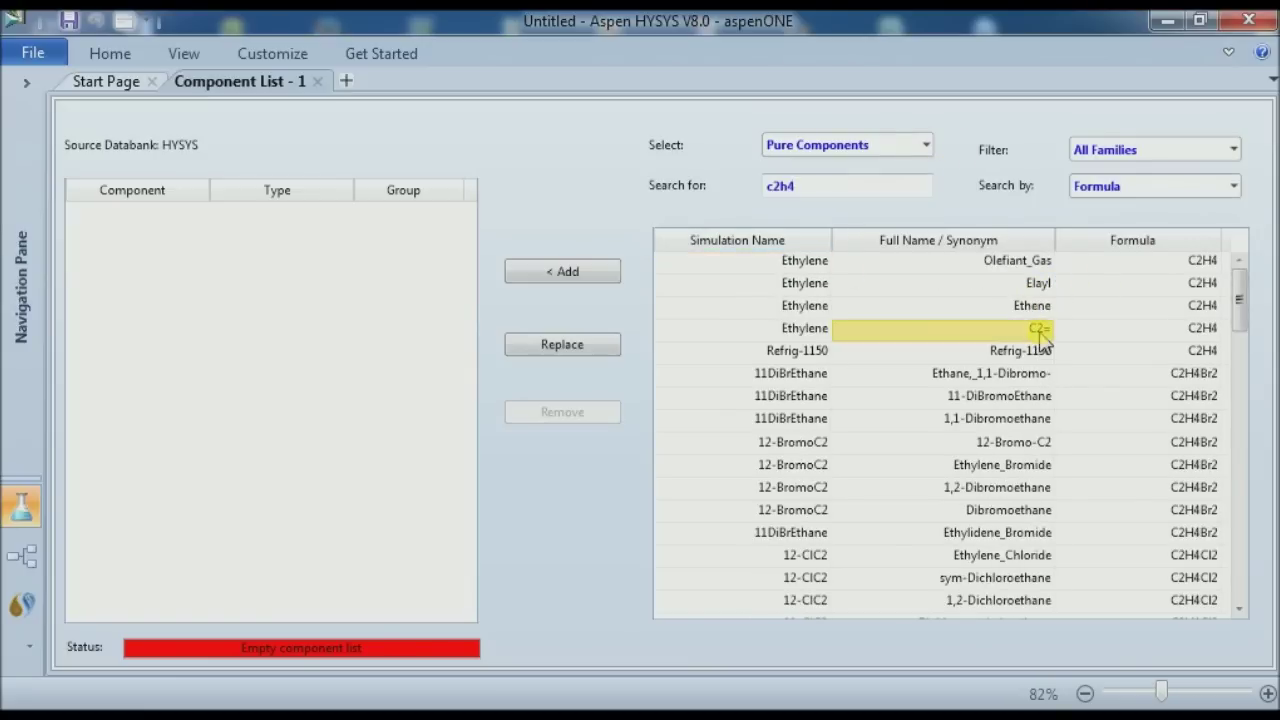
click(580, 268)
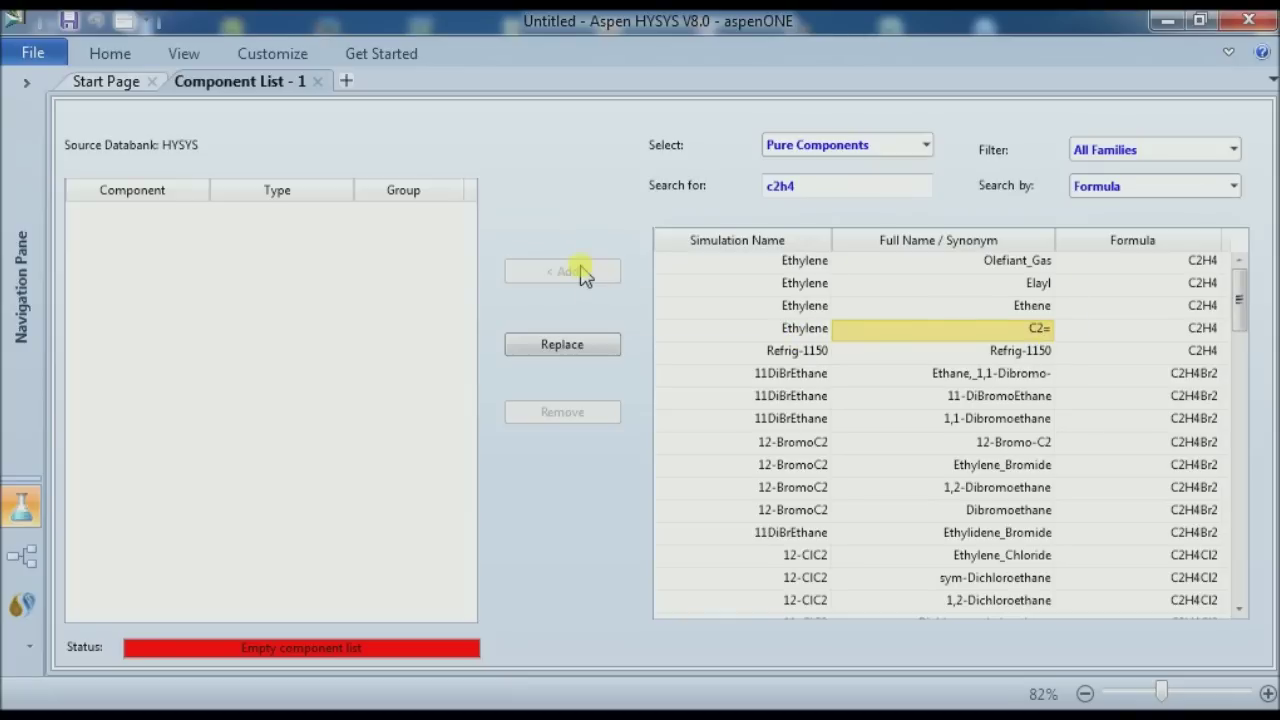
Search the databank for hcl and add the Hydrogen_Chloride entry to the component list
click(831, 191)
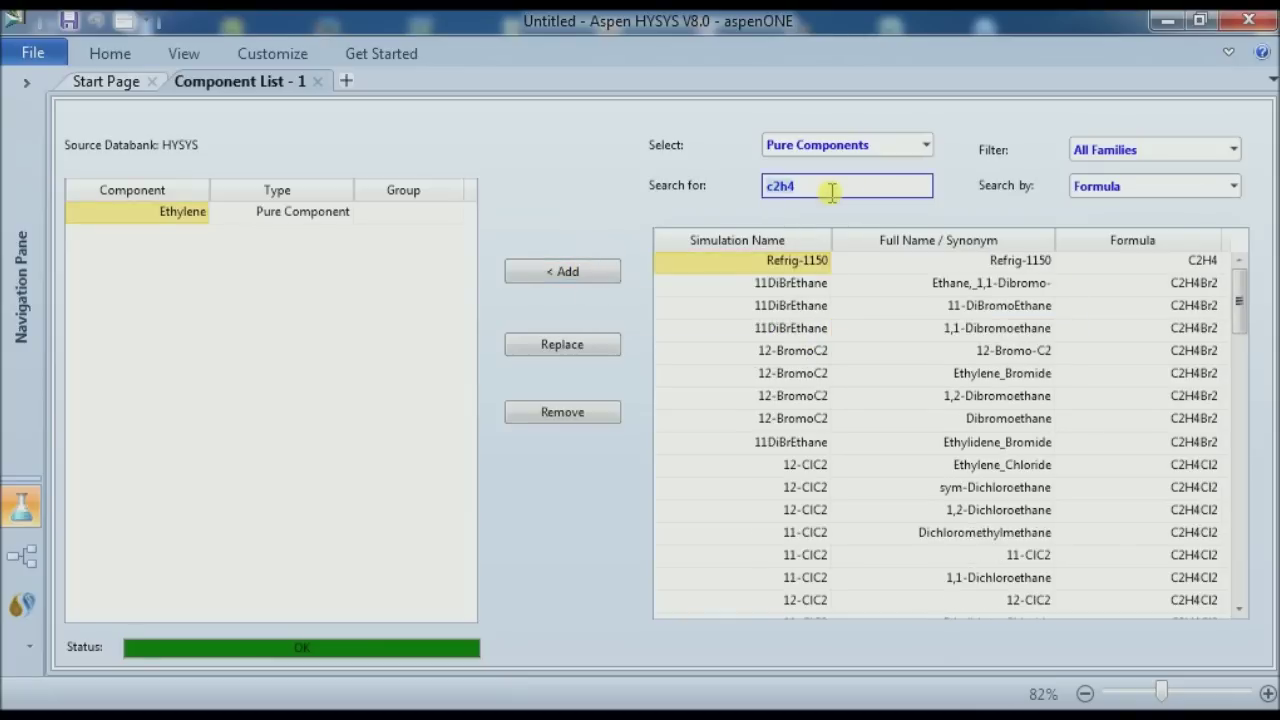
text(hcl)
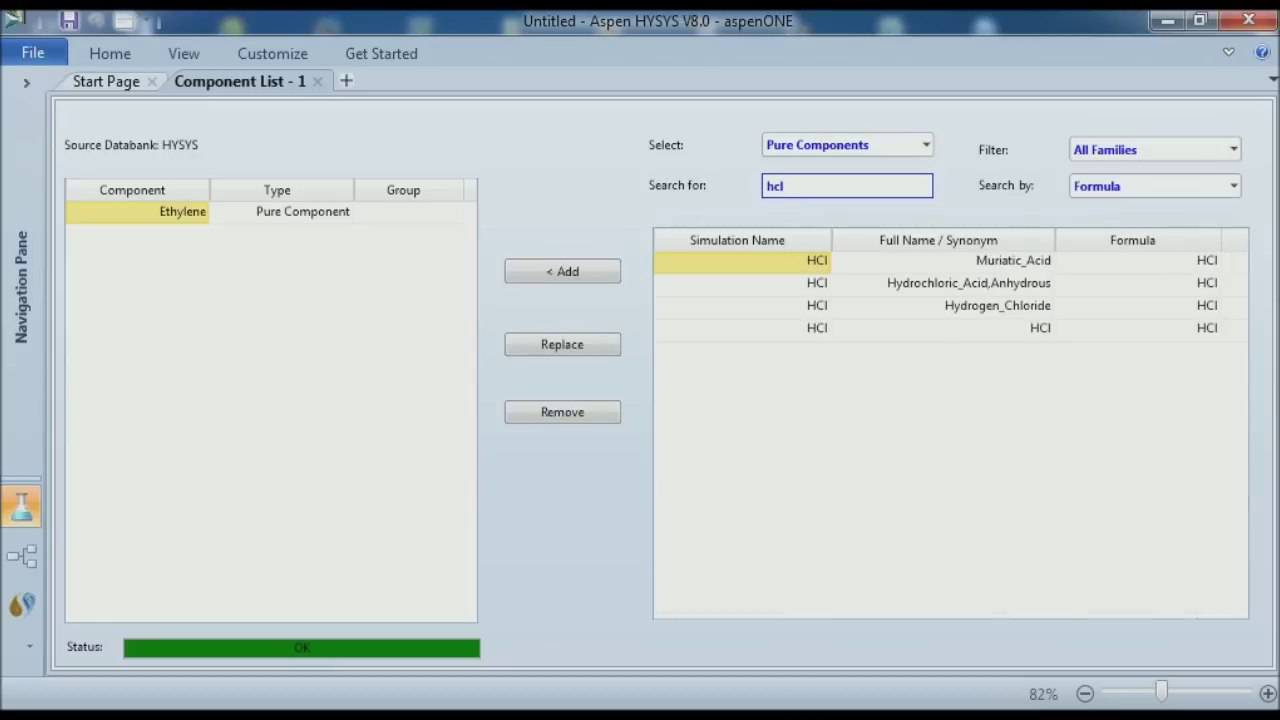
click(946, 312)
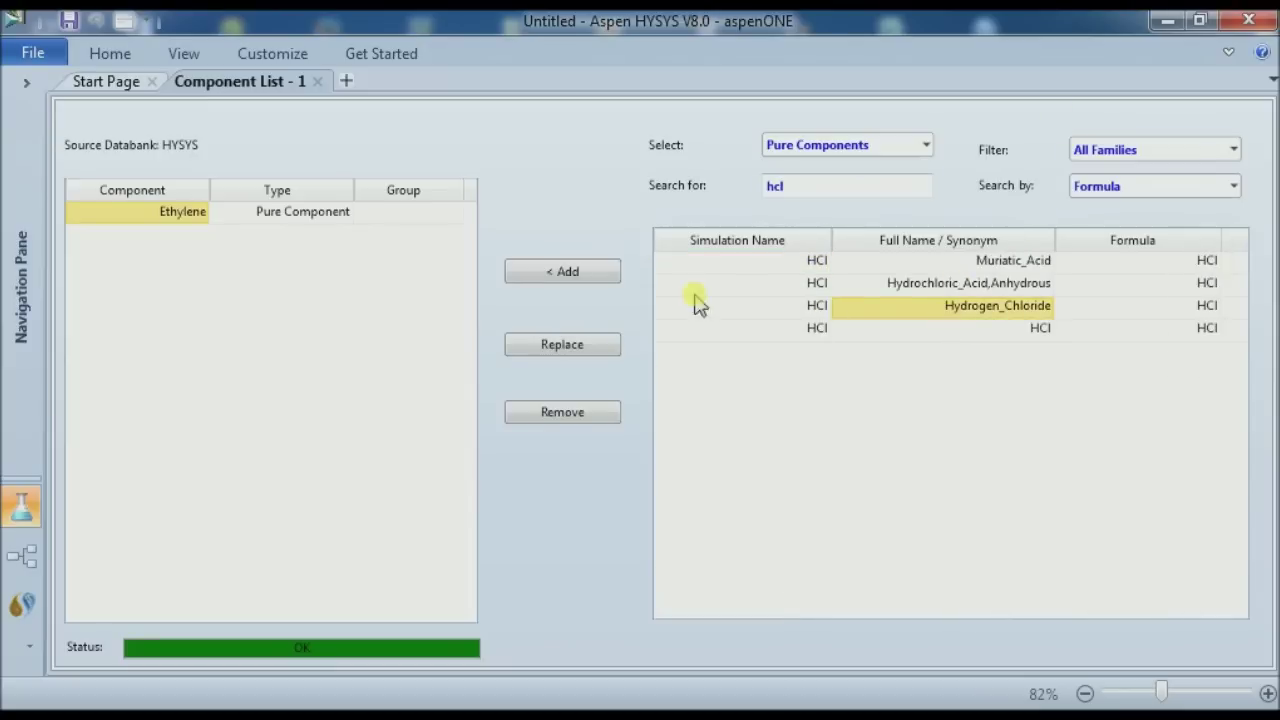
click(610, 276)
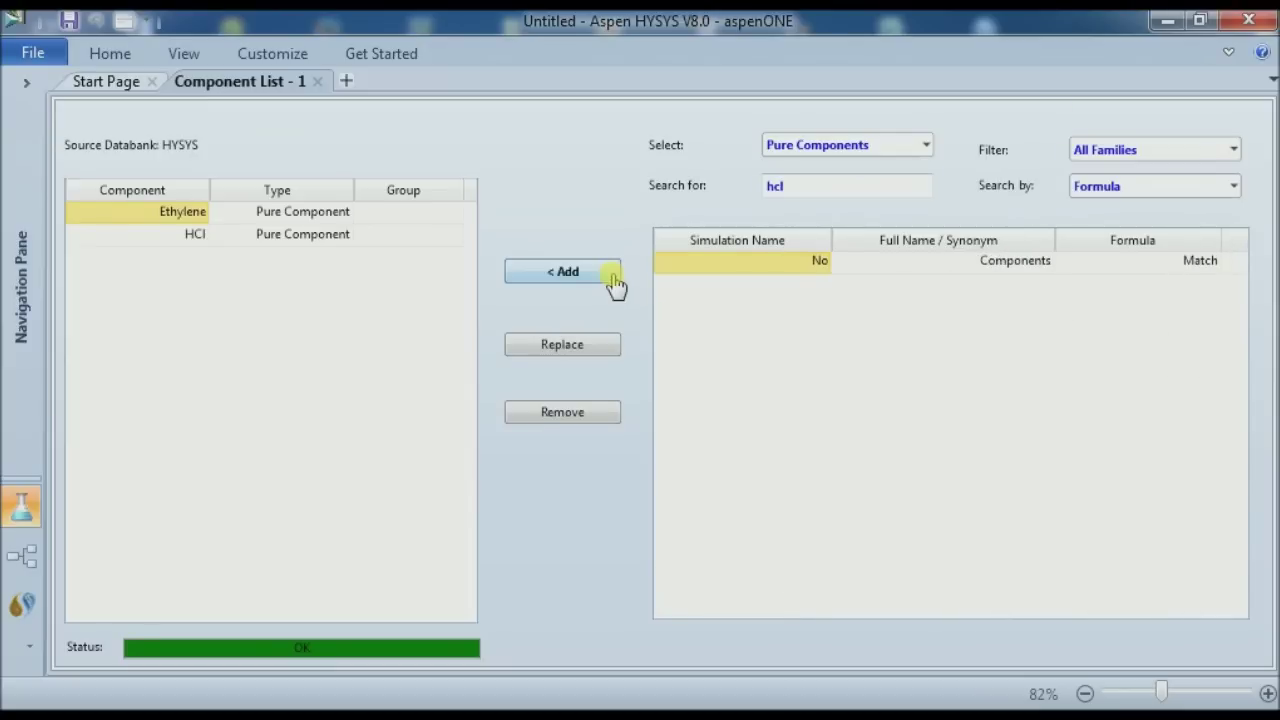
Search the databank for c2h5cl and add the Ethyl_Chloride entry to the component list
click(789, 185)
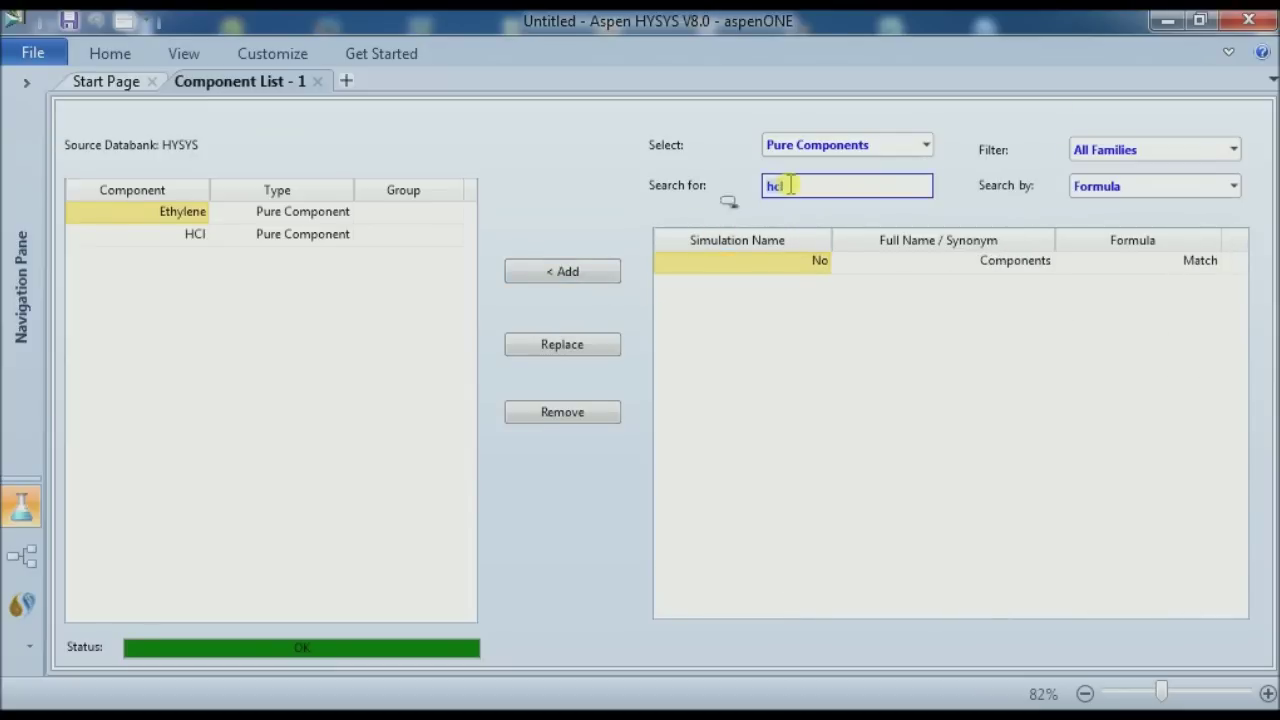
text(c2h5cl)
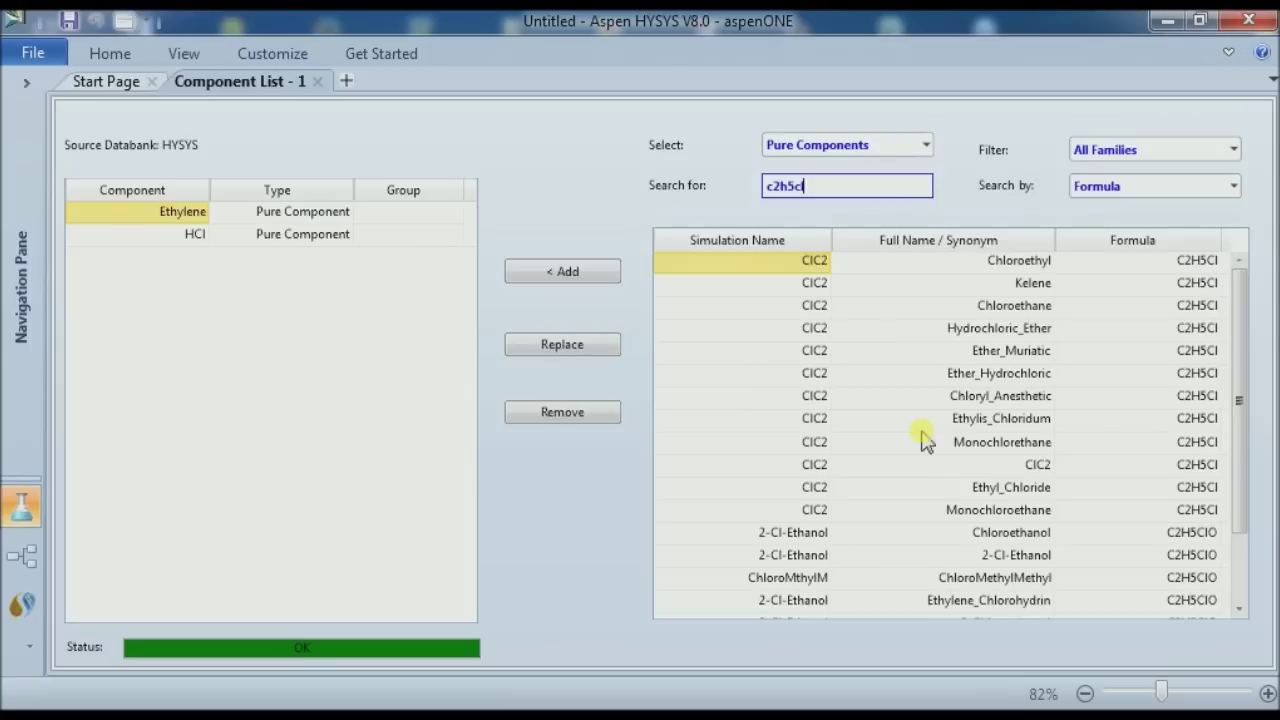
click(968, 489)
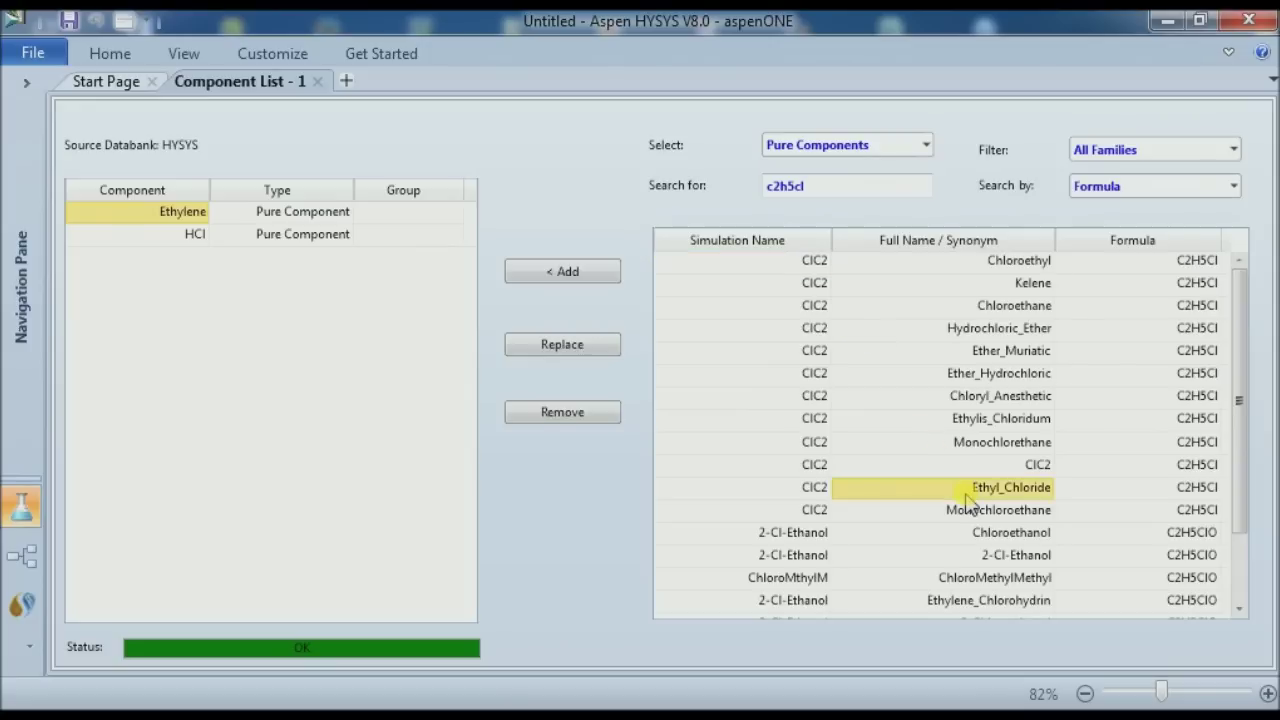
click(561, 274)
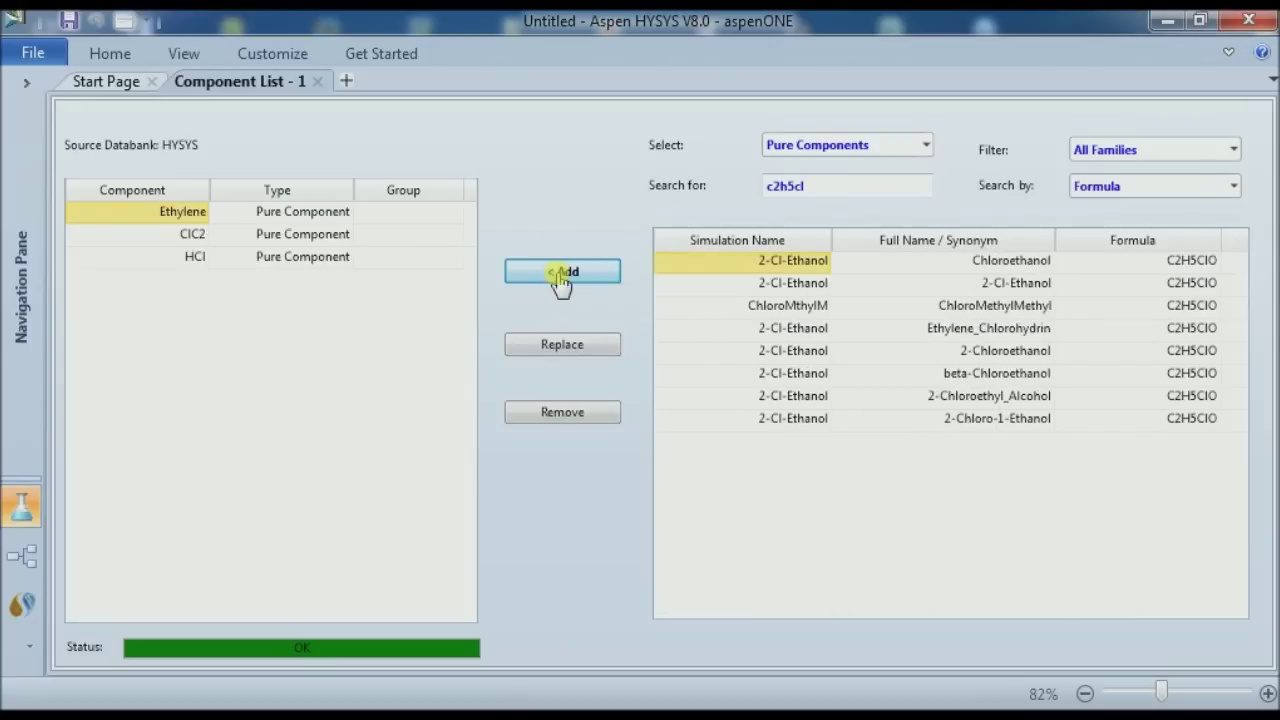
Search the databank for n2 and add Nitrogen to the component list
double_click(815, 188)
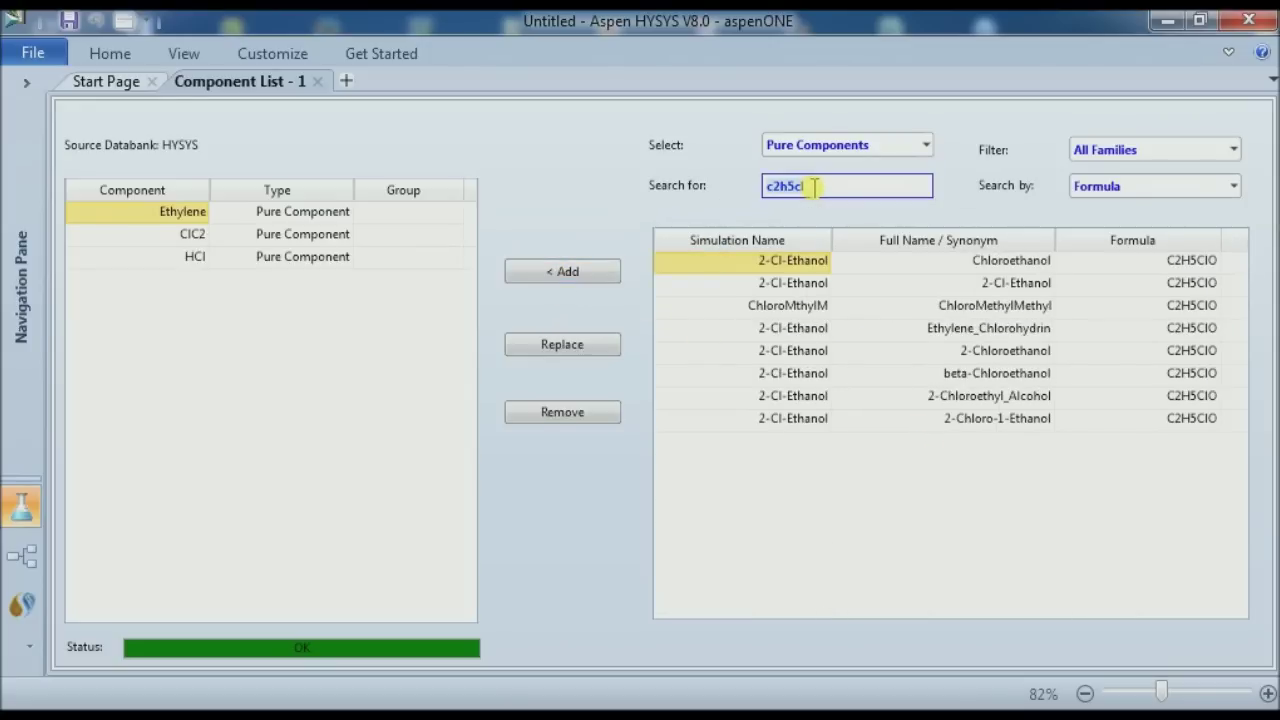
text(n2)
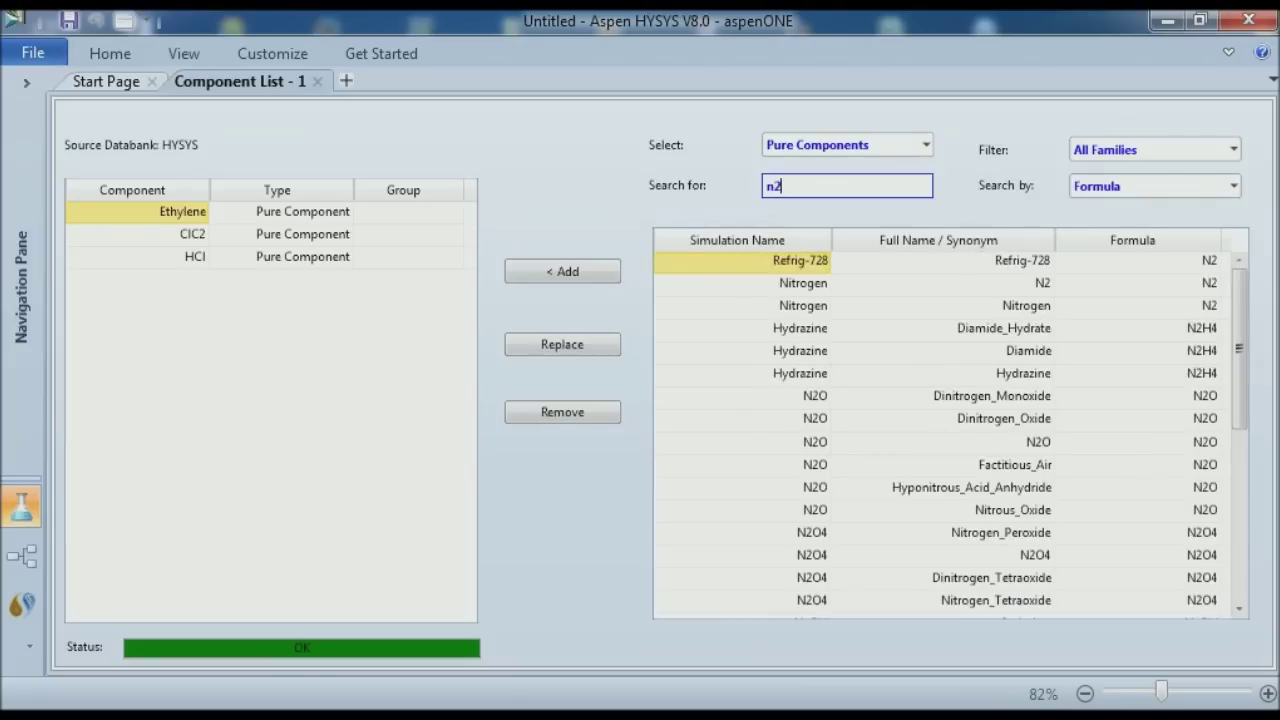
click(1000, 287)
click(1005, 307)
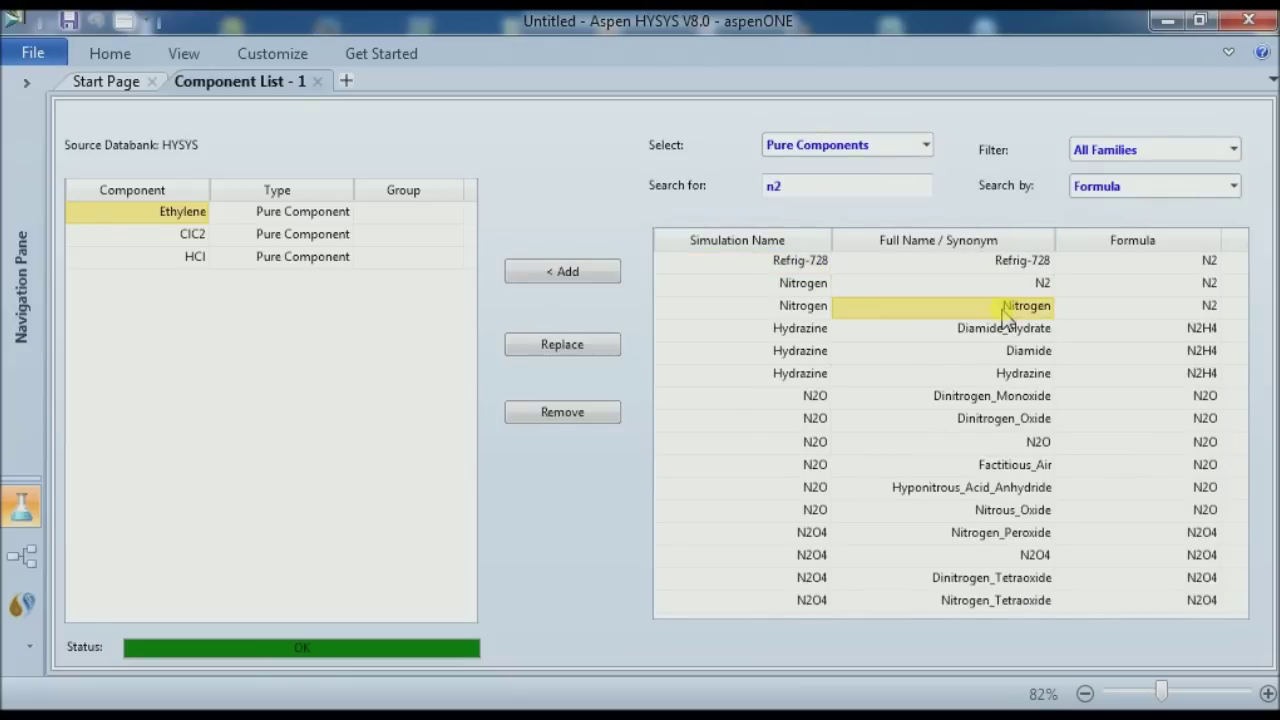
click(592, 268)
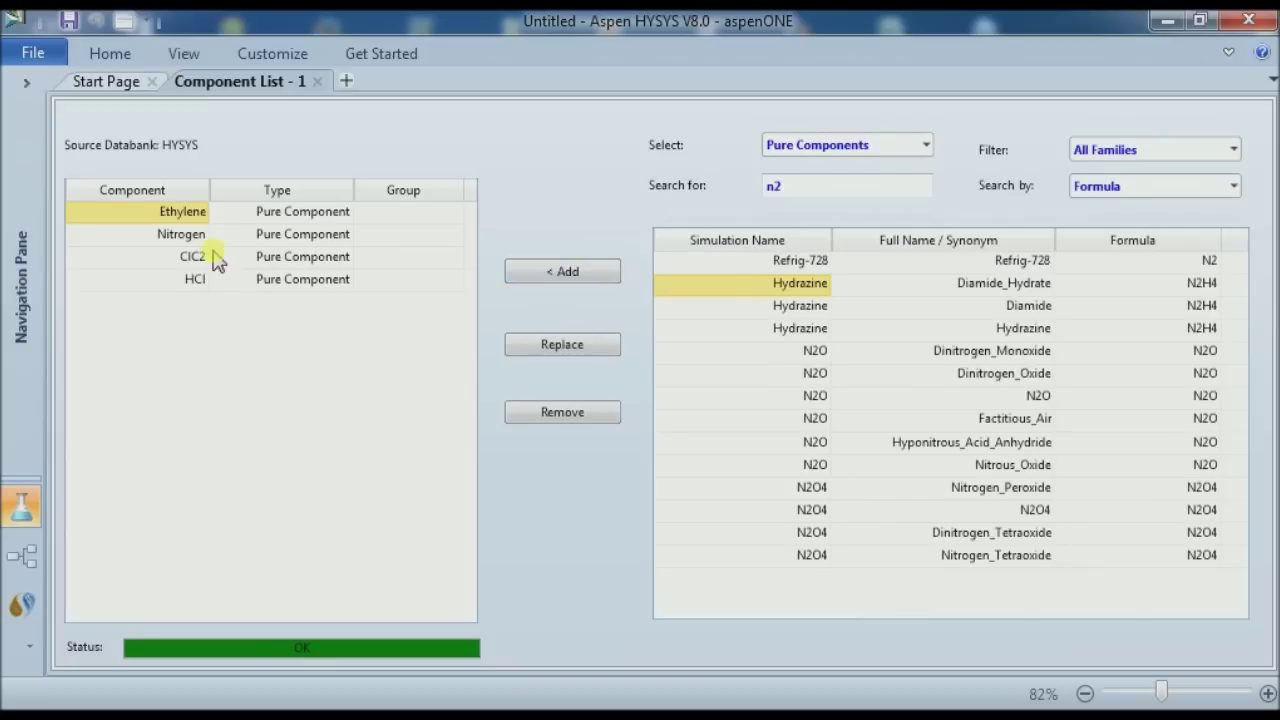
Add a fluid package and assign Peng-Robinson as its property package
click(31, 90)
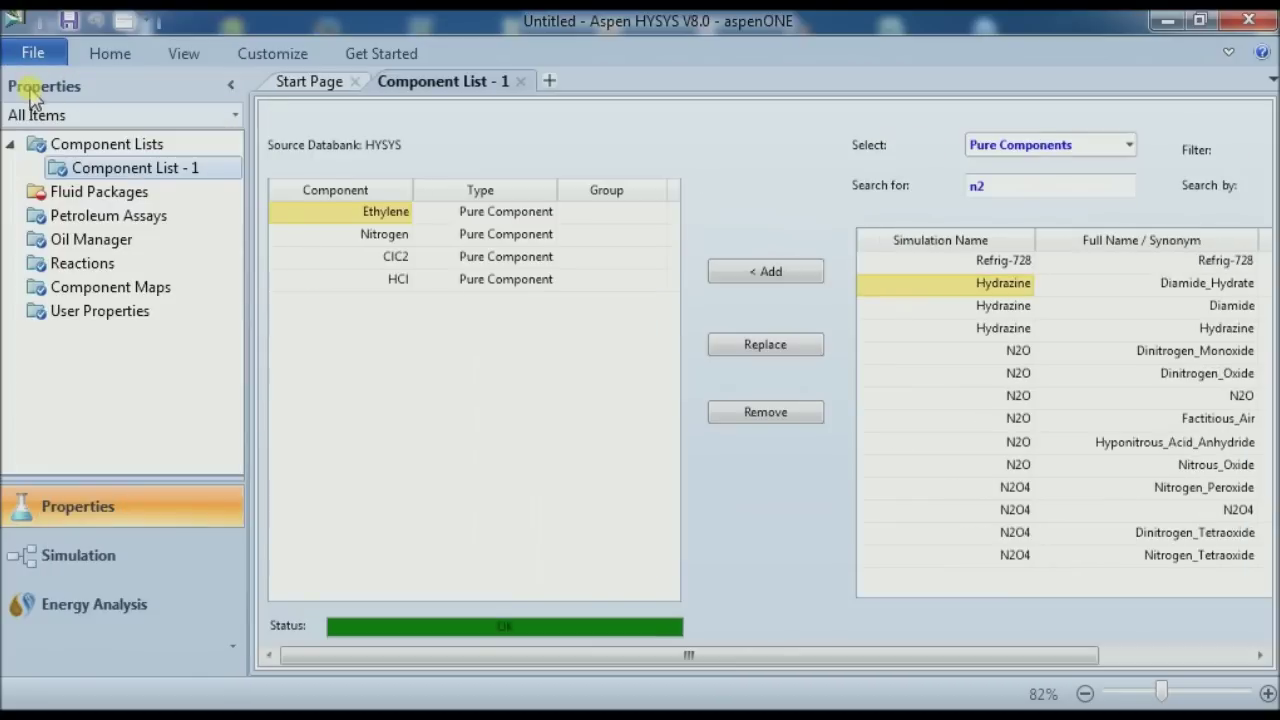
click(80, 195)
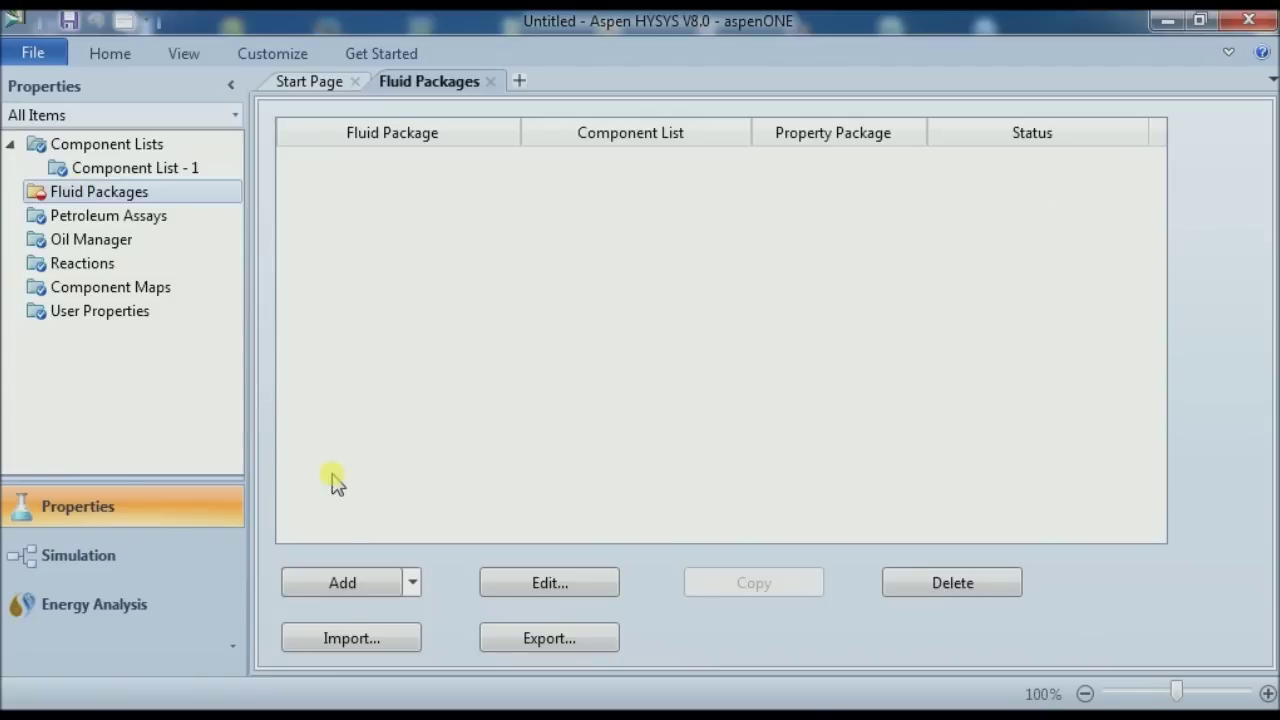
click(341, 580)
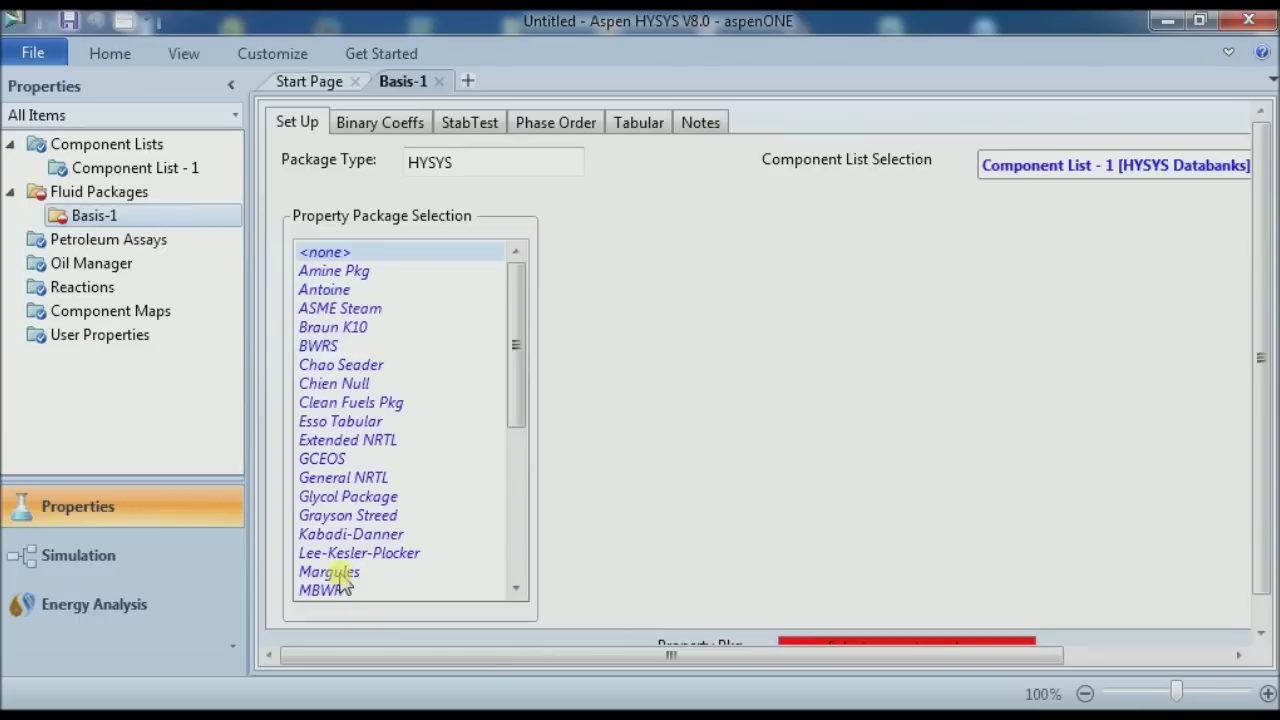
click(516, 570)
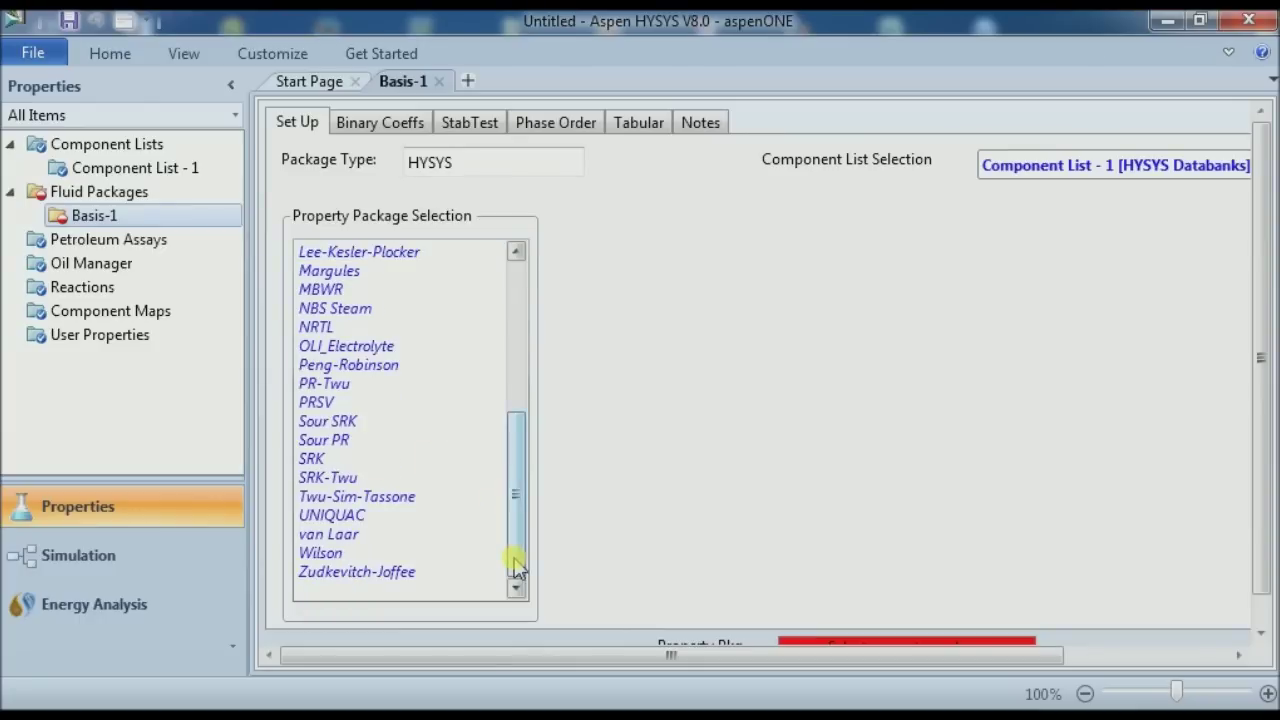
click(347, 366)
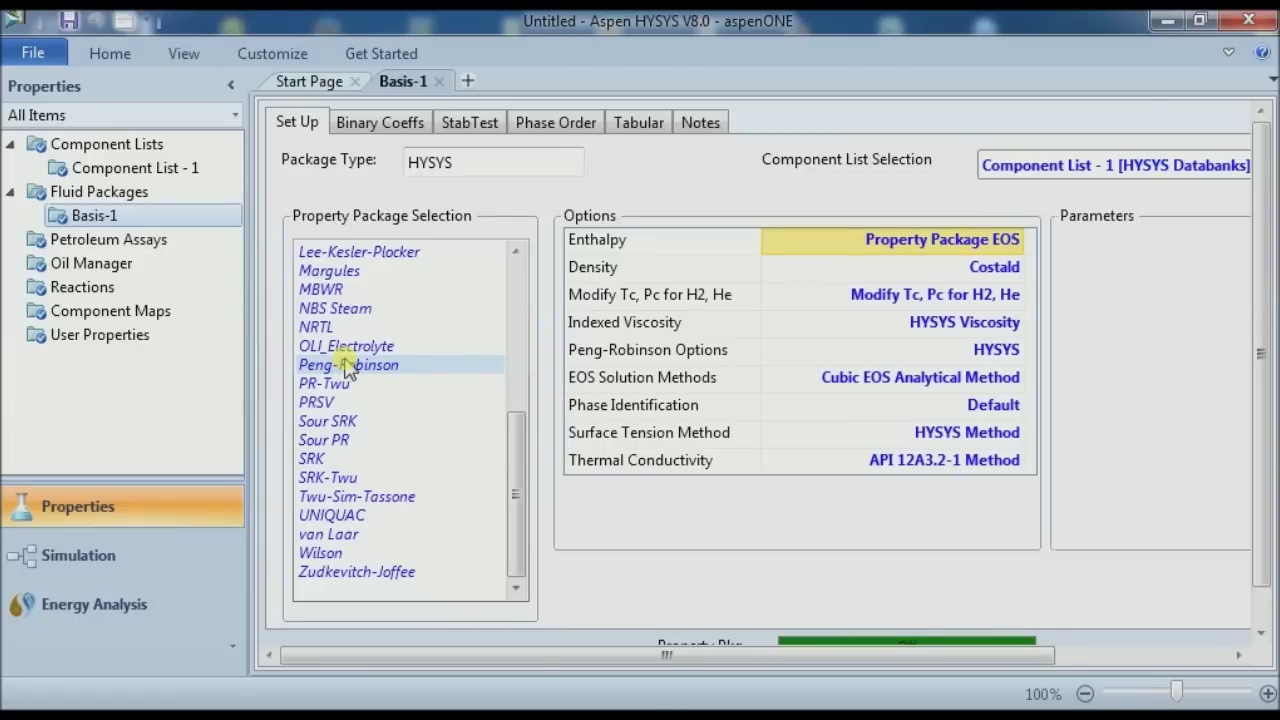
Create a reaction set and add a Conversion reaction from the Hysys source to it
click(117, 287)
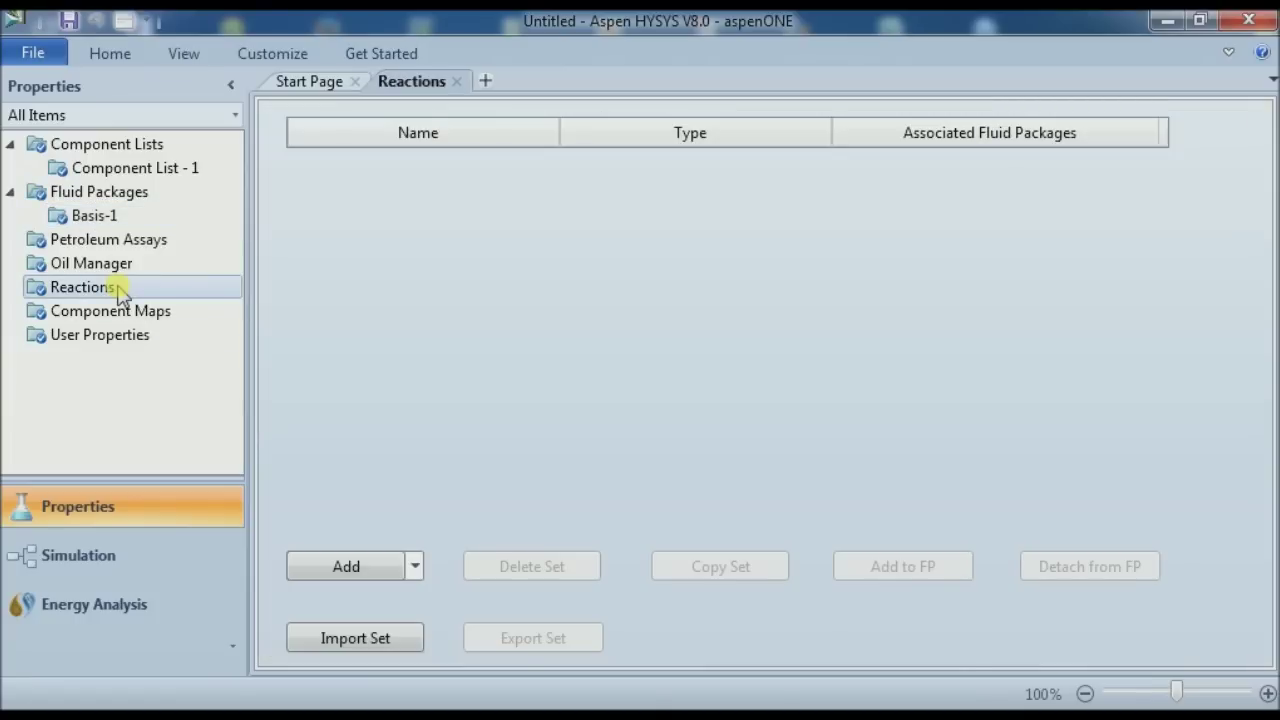
click(360, 567)
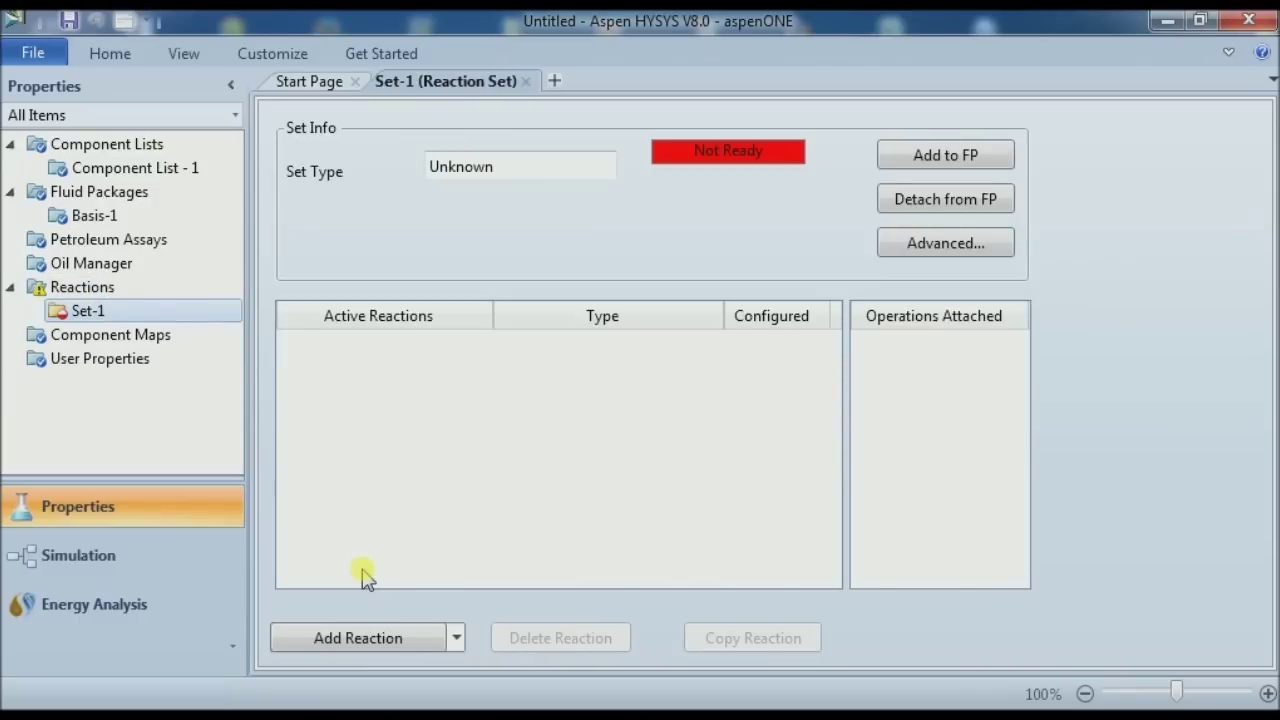
click(365, 638)
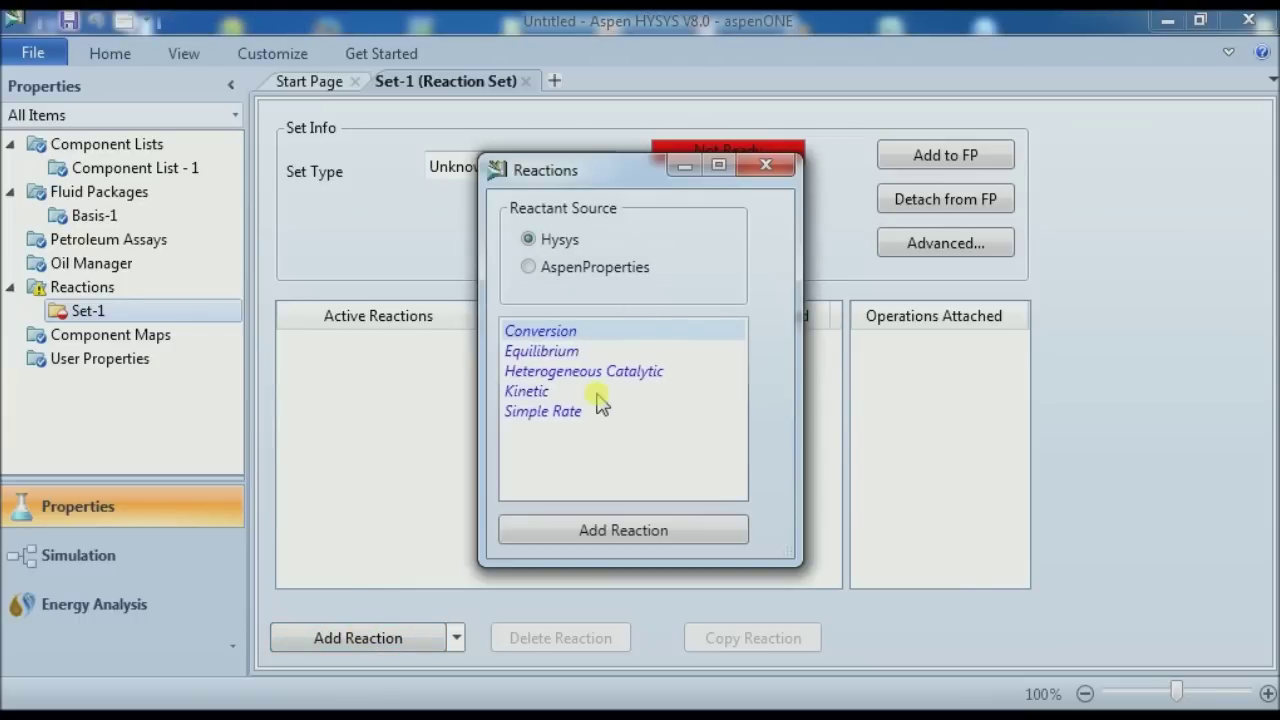
click(591, 540)
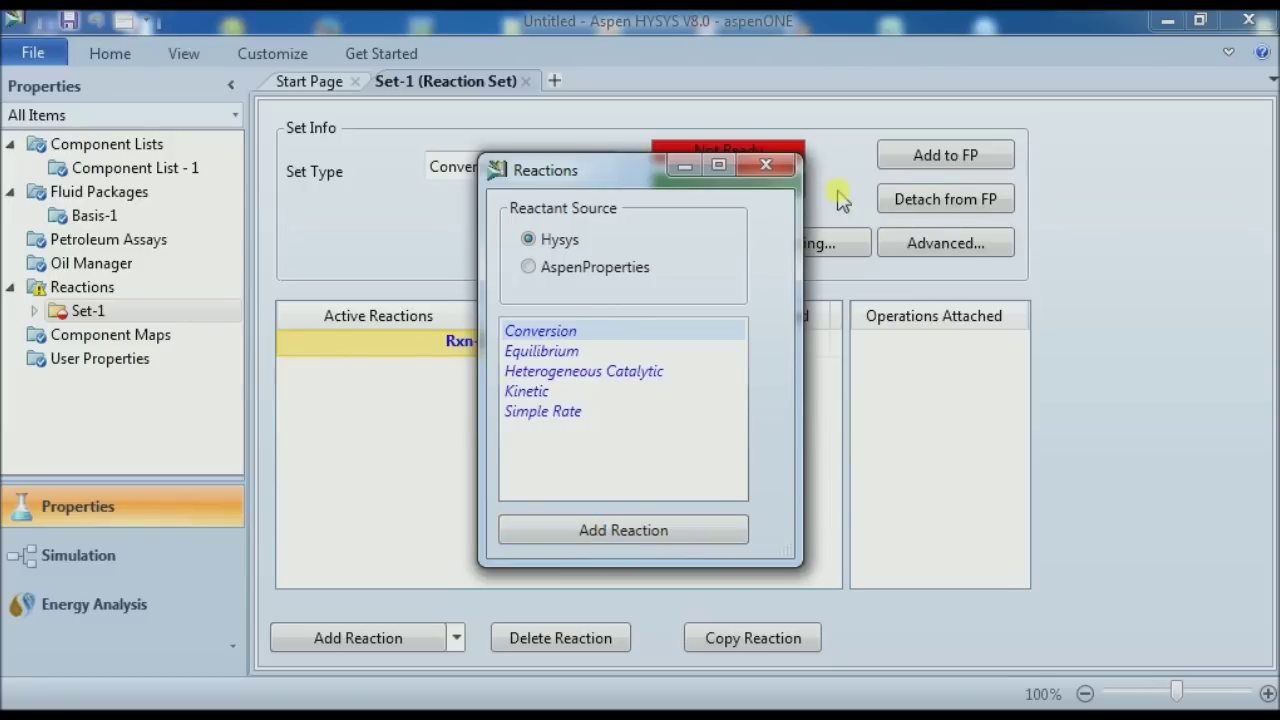
click(766, 164)
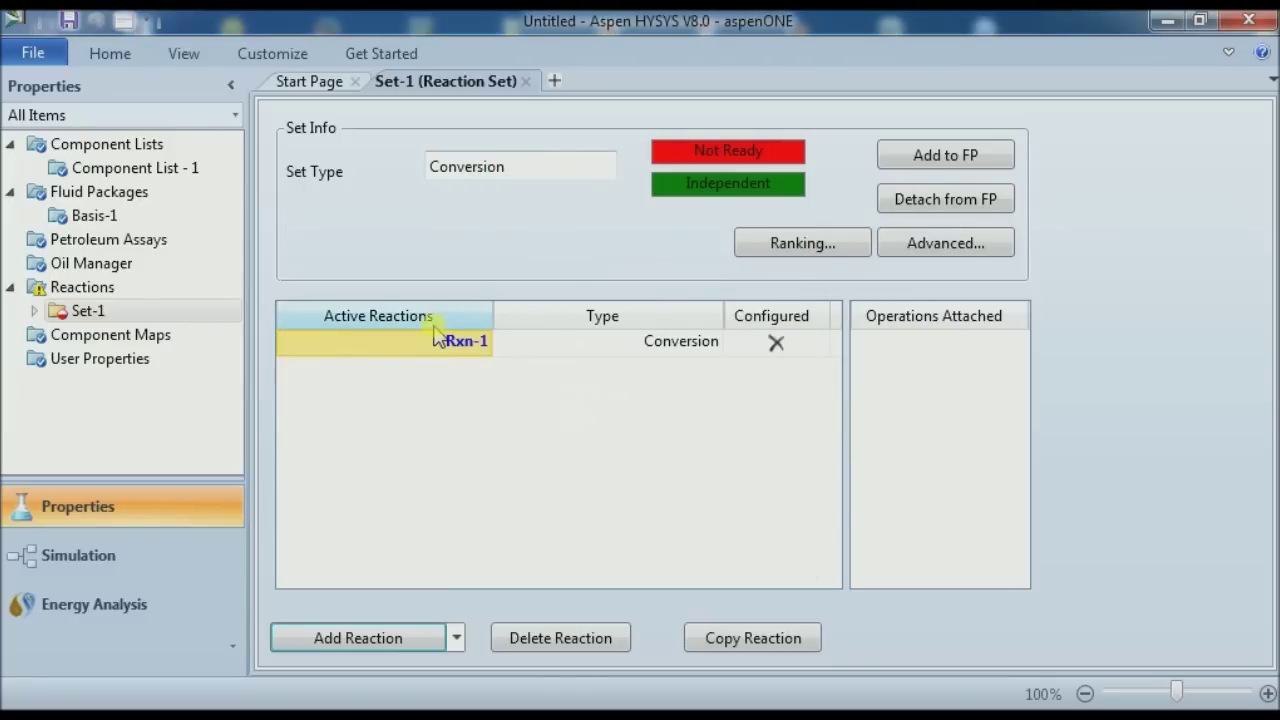
Open reaction Rxn-1 and add Ethylene, HCl and ClC2 as its stoichiometry components
double_click(430, 340)
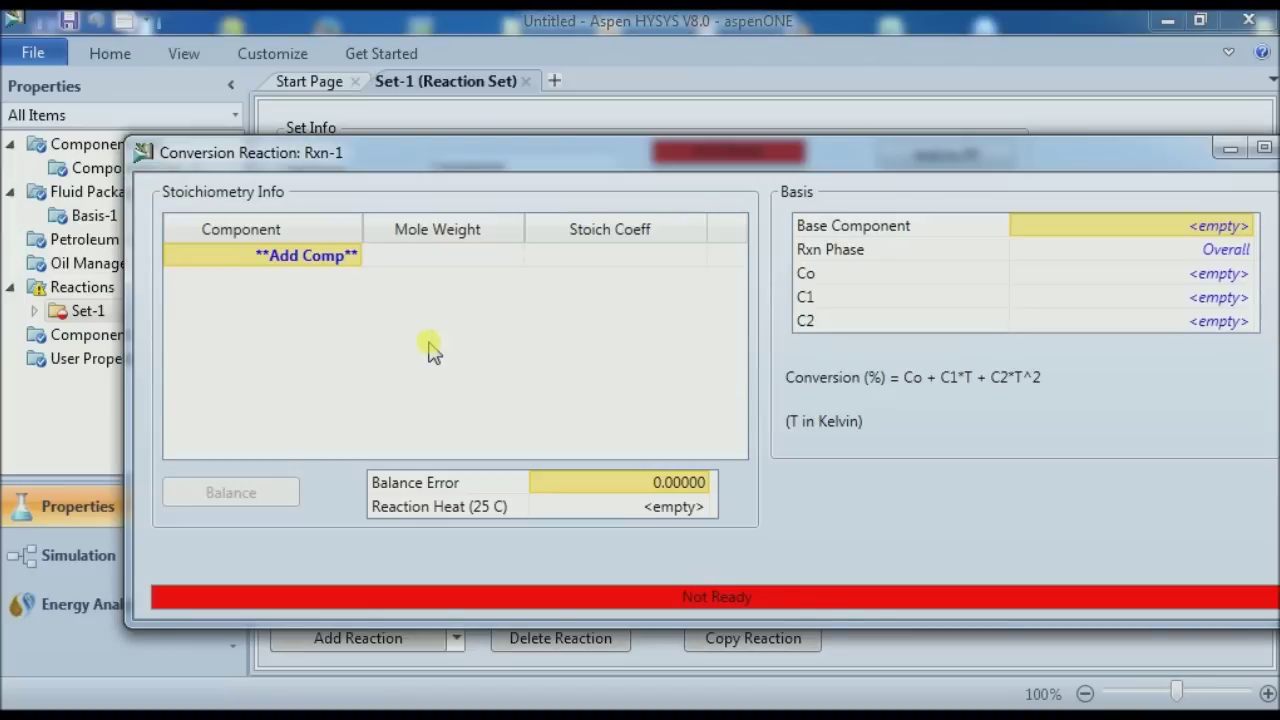
click(358, 260)
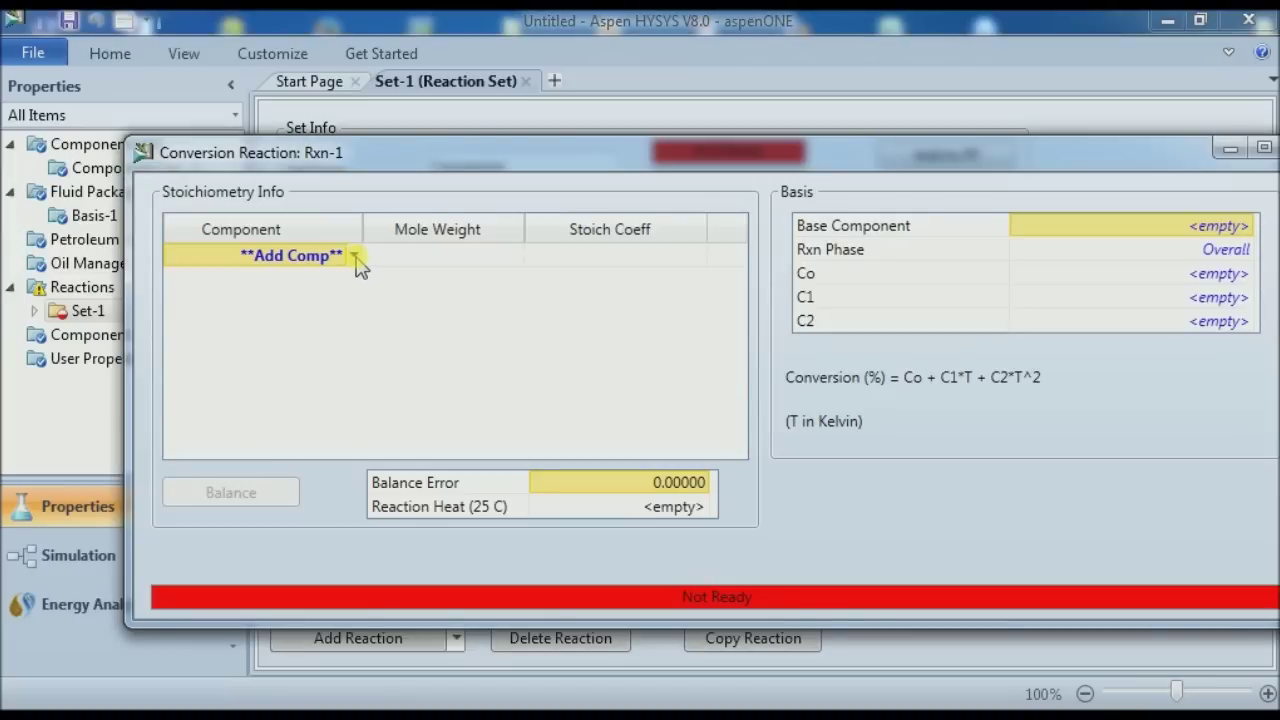
click(356, 258)
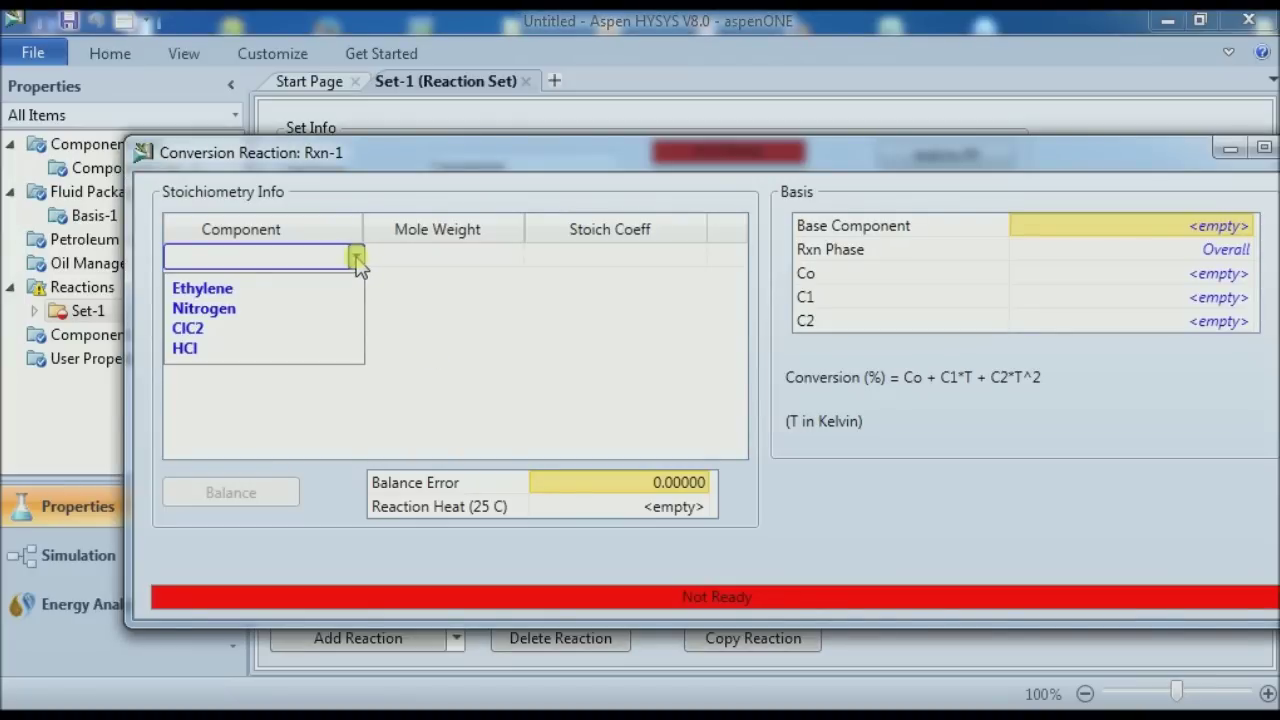
click(365, 258)
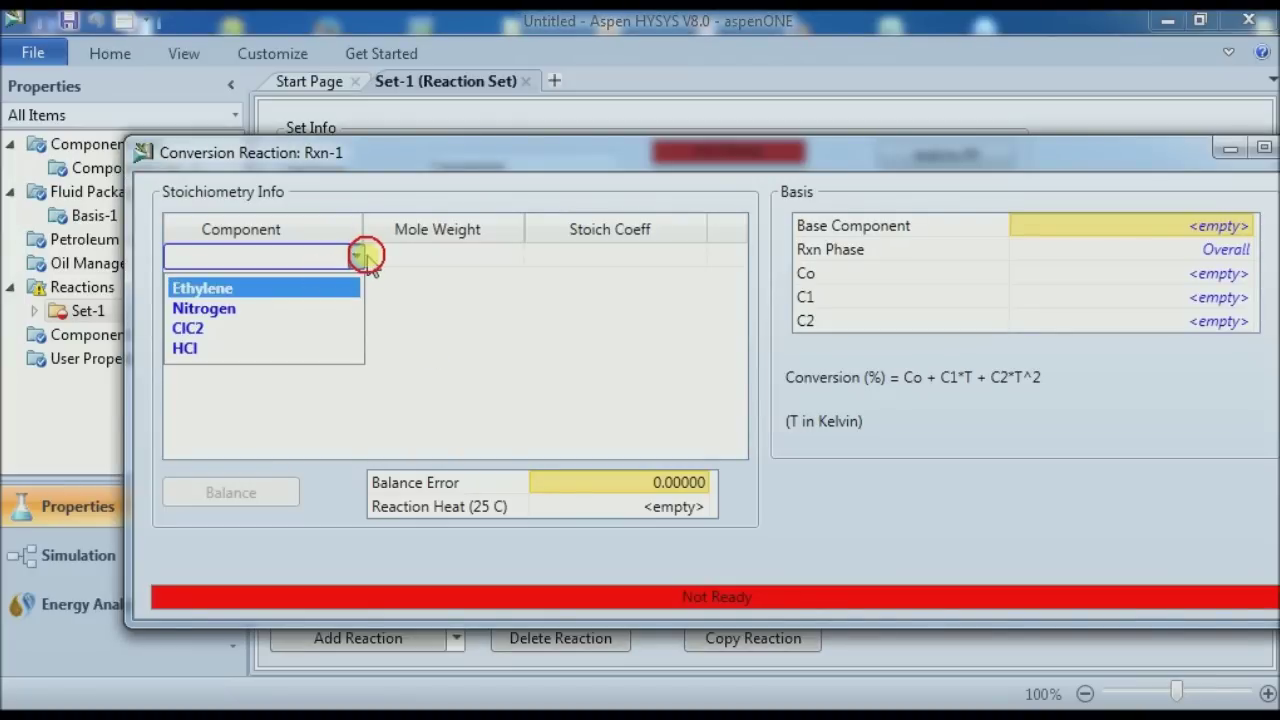
click(328, 288)
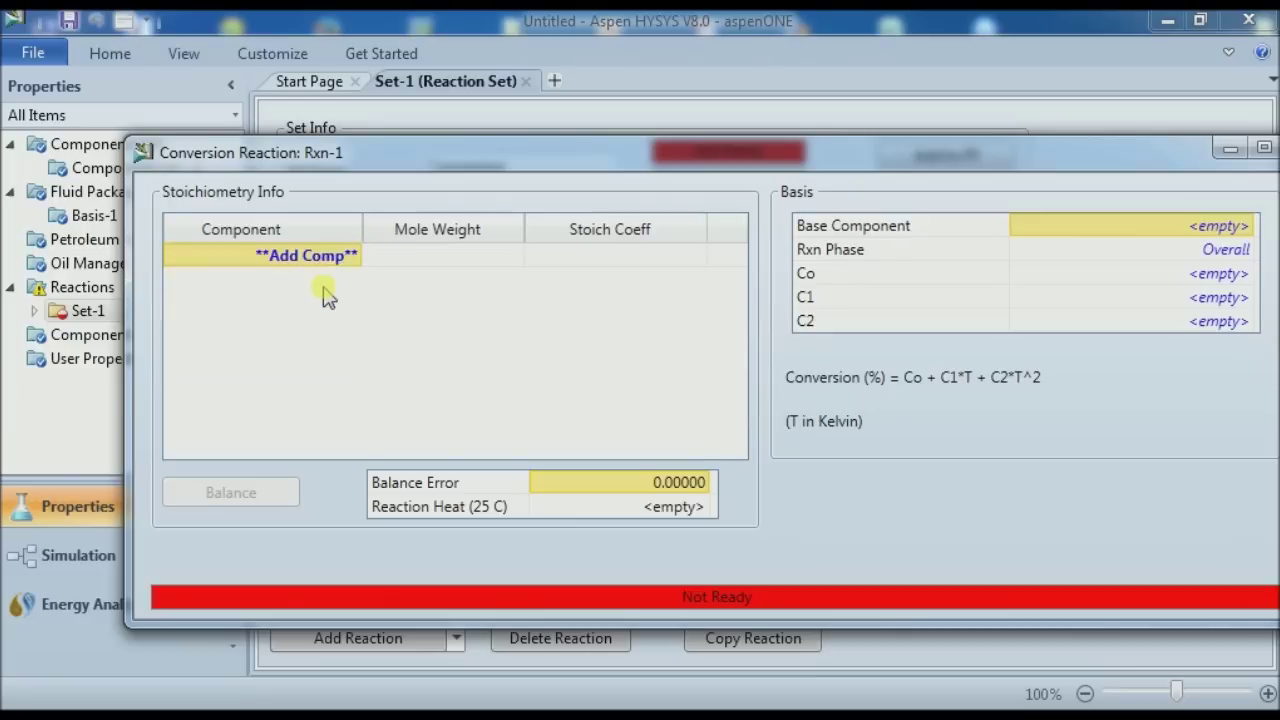
click(358, 280)
click(357, 309)
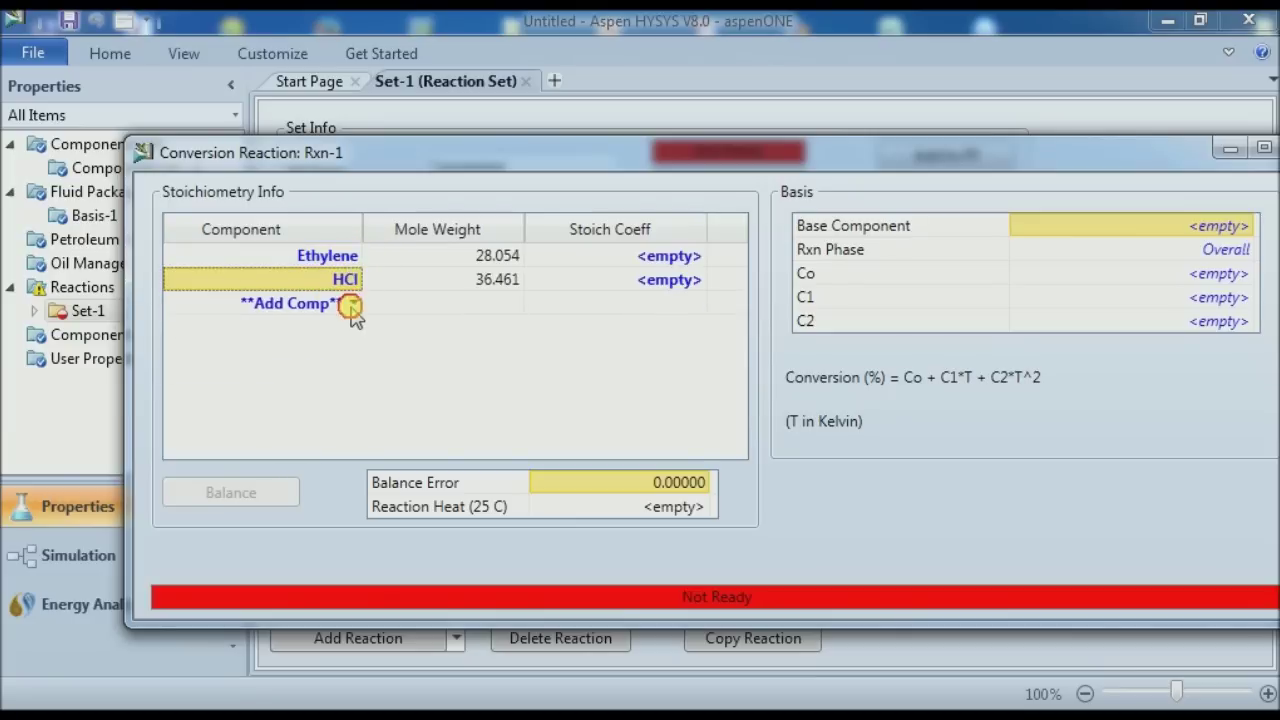
click(355, 306)
click(281, 358)
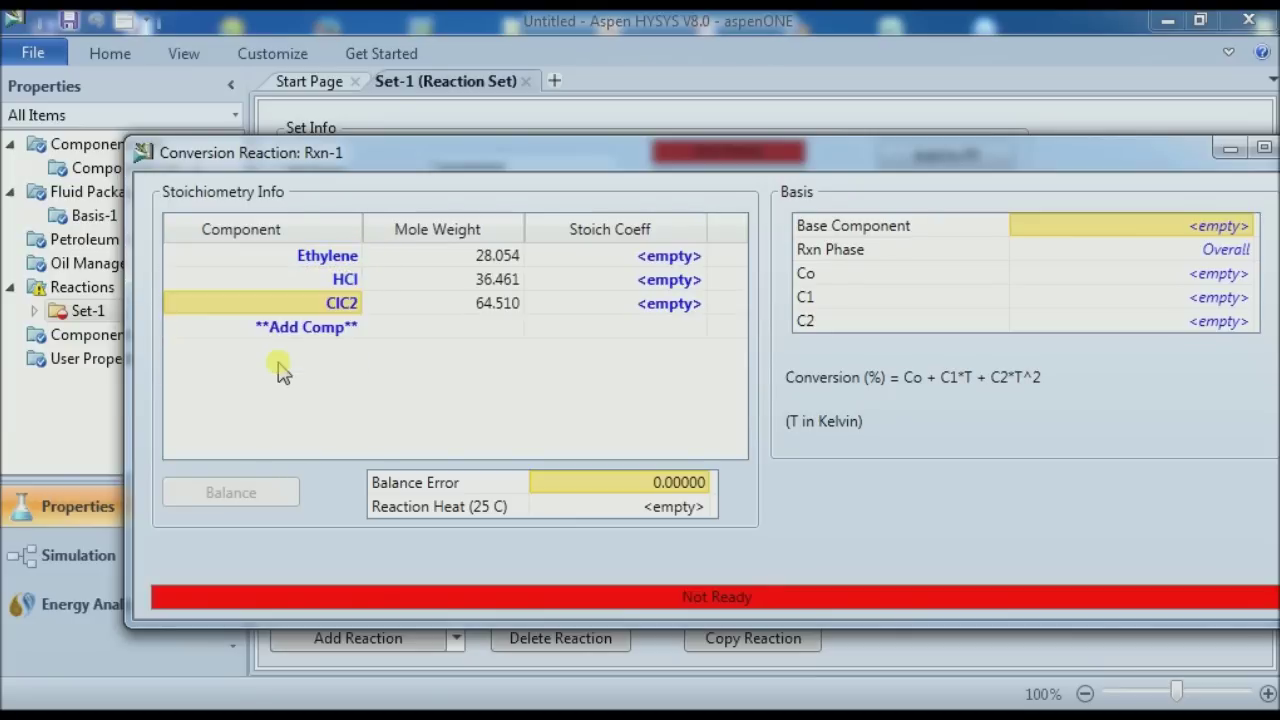
Set the stoichiometric coefficients to -1 for Ethylene, -1 for HCl and 1 for ClC2
click(672, 258)
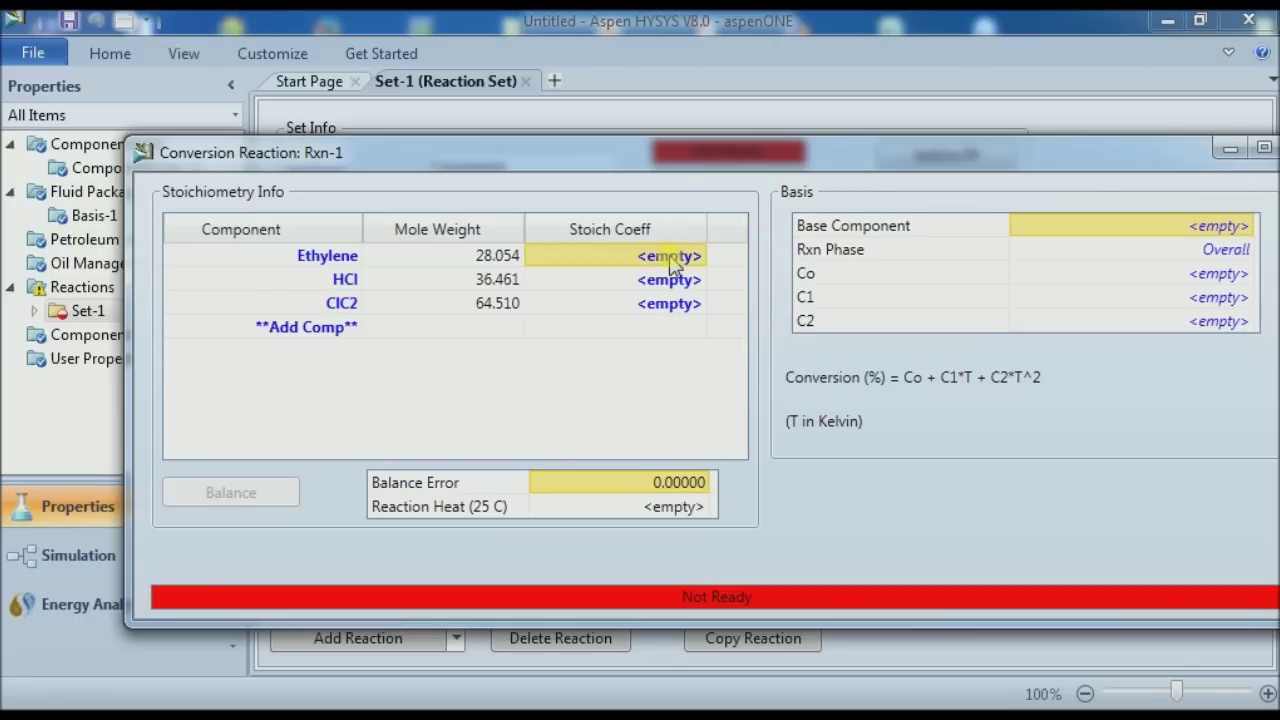
text(-11)
click(690, 280)
text(-1)
click(692, 305)
text(1)
click(688, 322)
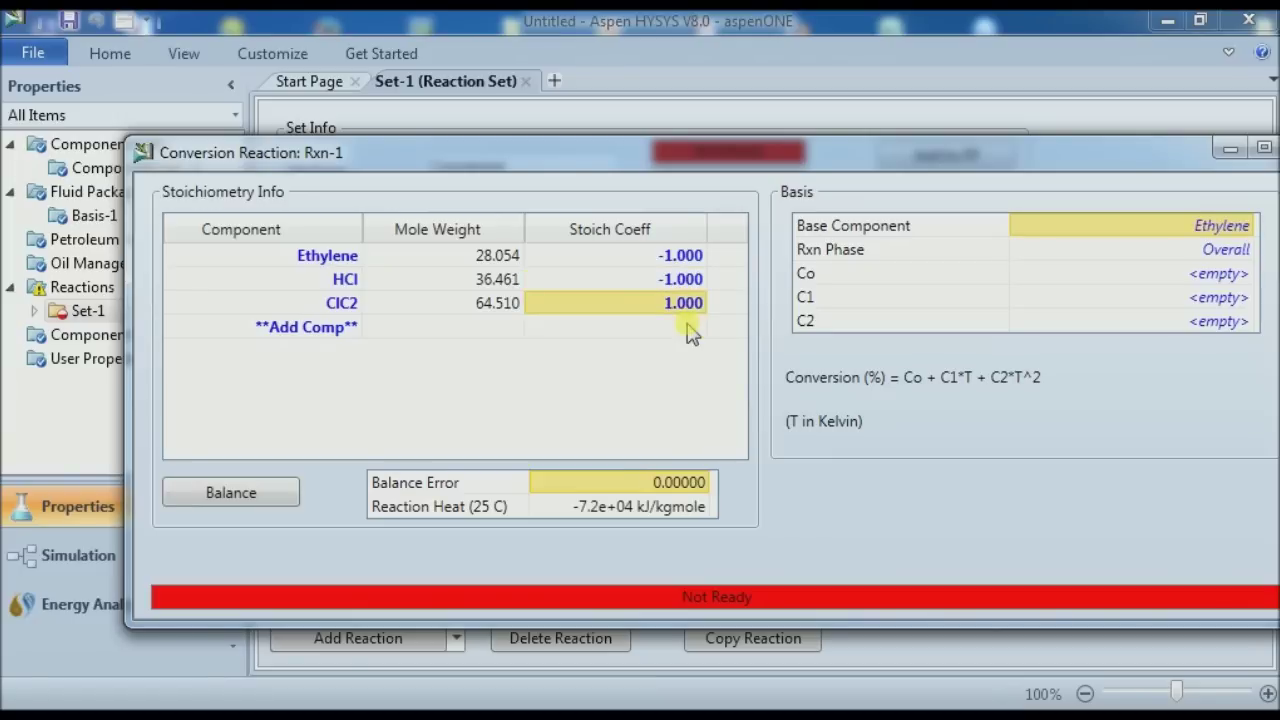
Set the reaction's Co conversion coefficient to 90, with Ethylene as base component, and close the reaction window
click(1188, 225)
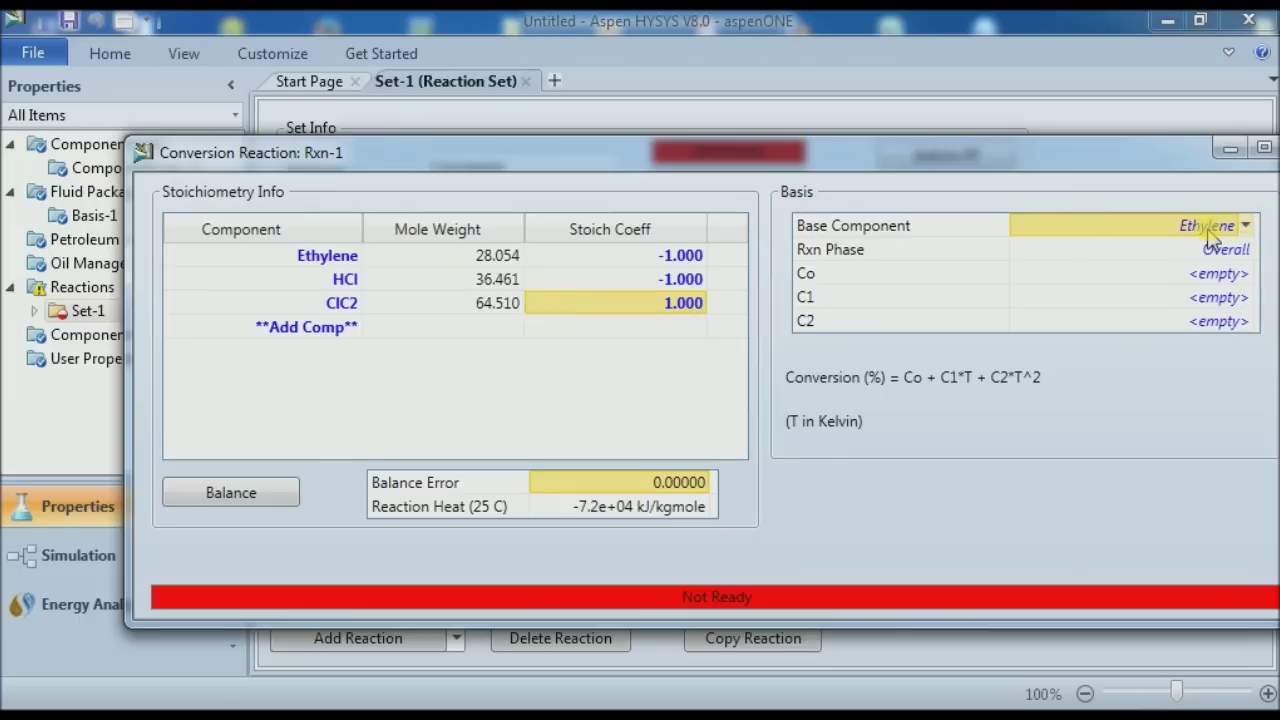
click(1218, 276)
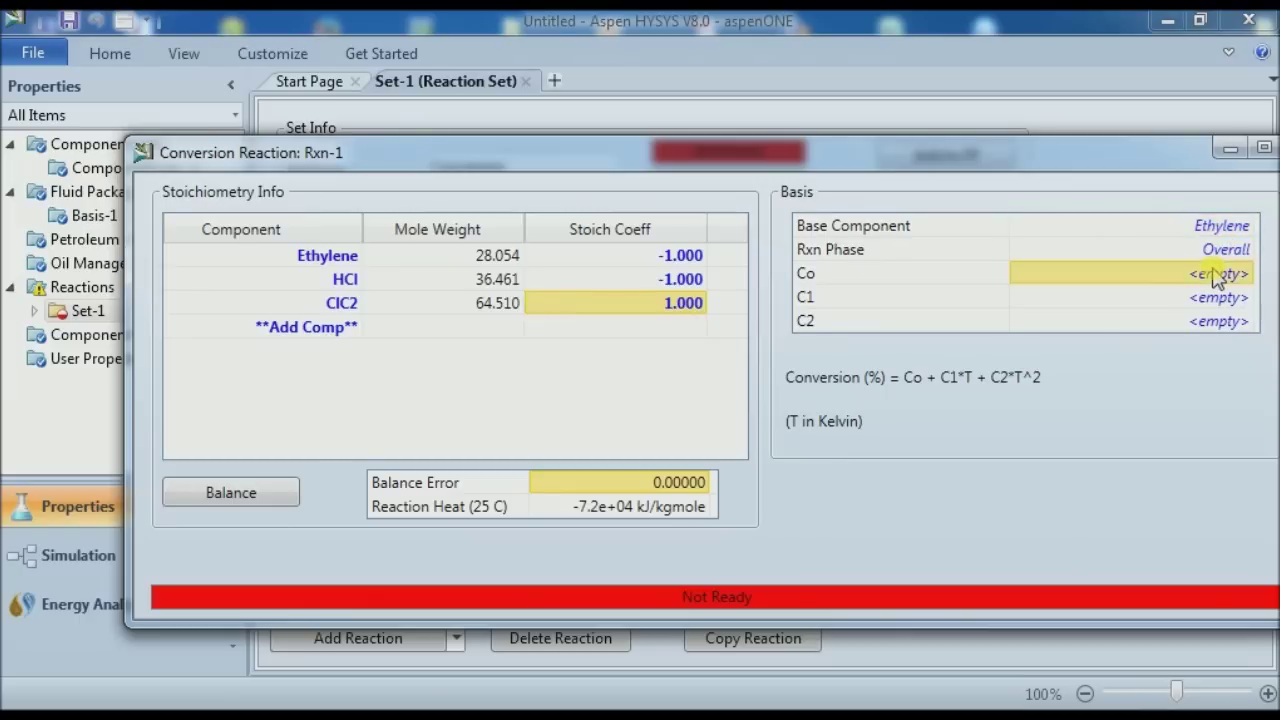
click(1218, 275)
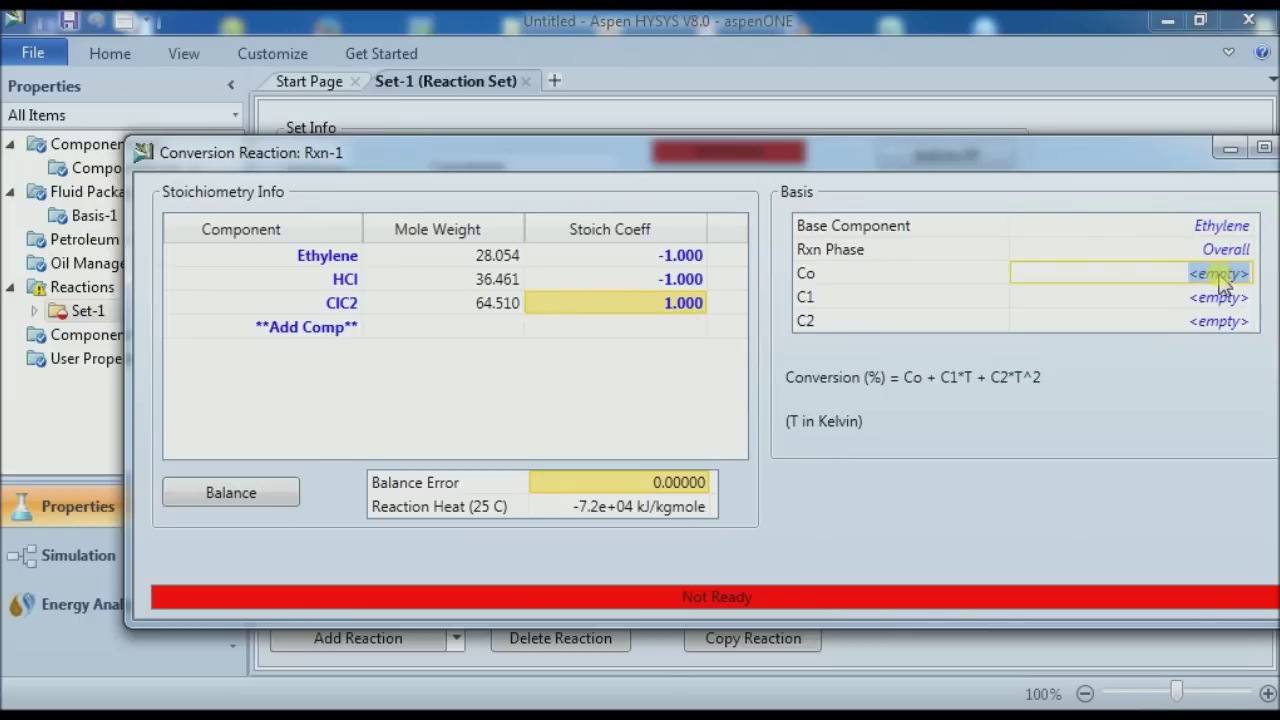
text(90)
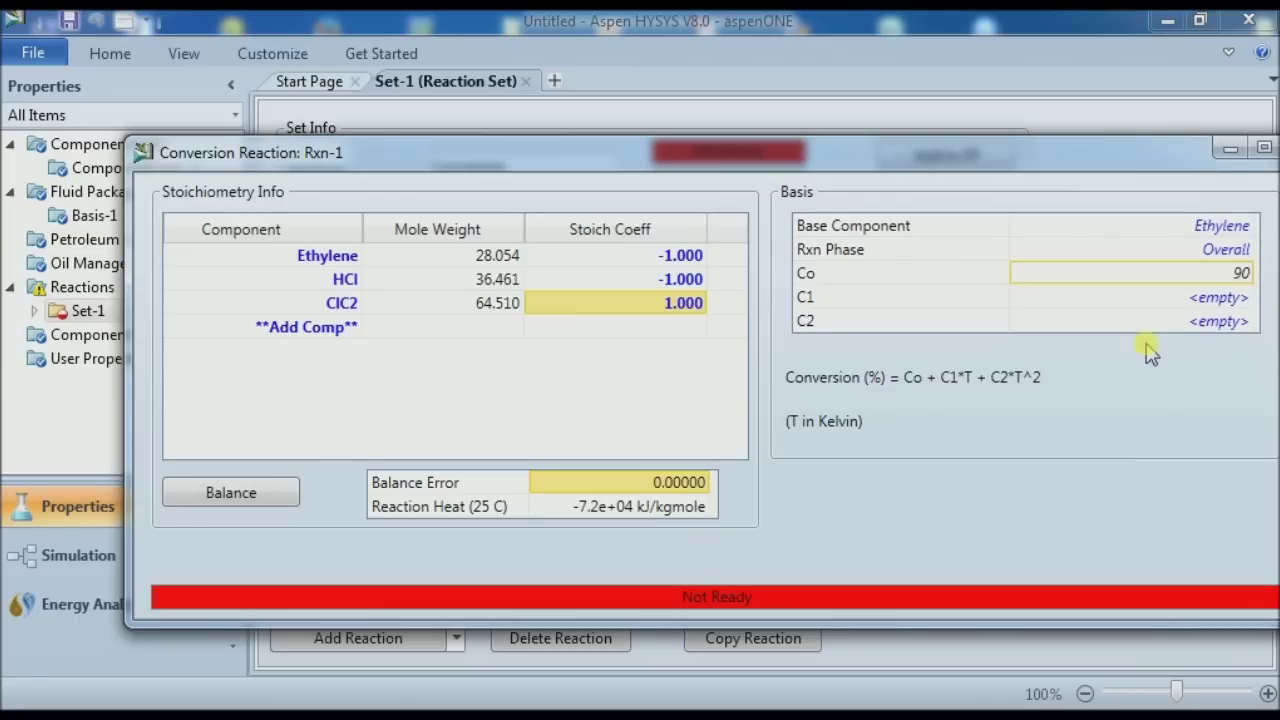
key(Return)
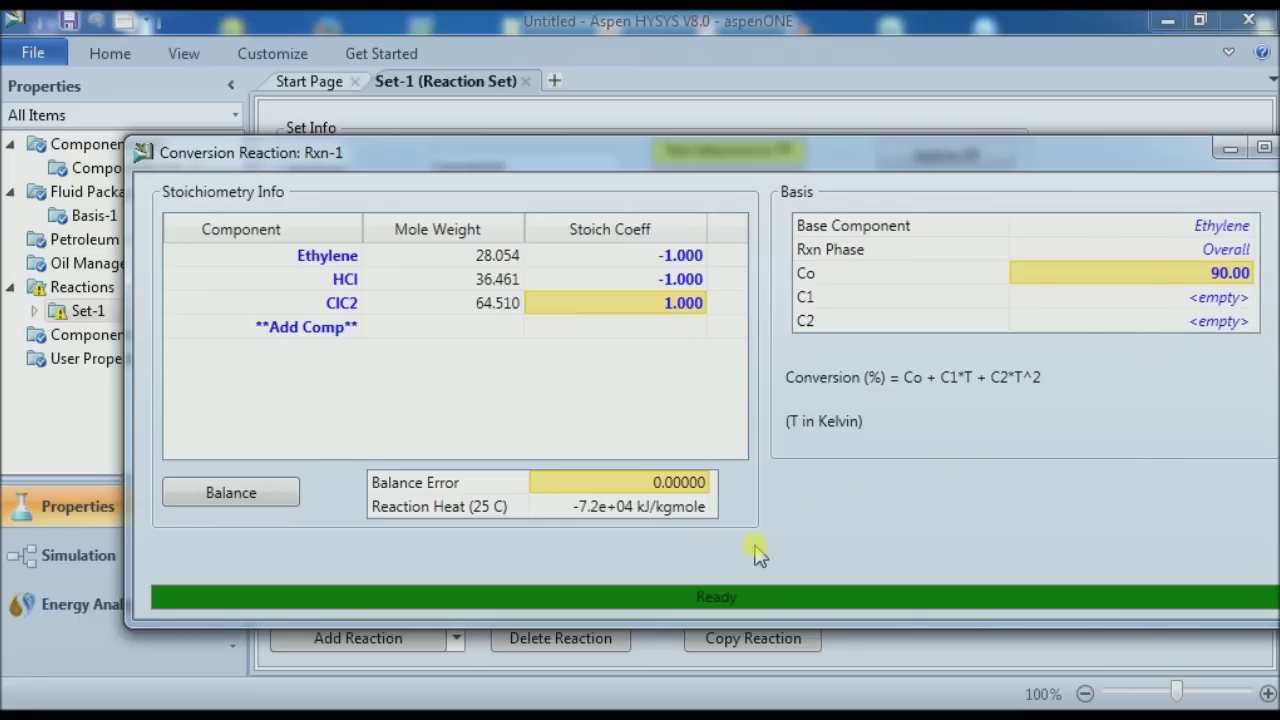
click(1264, 147)
click(1249, 20)
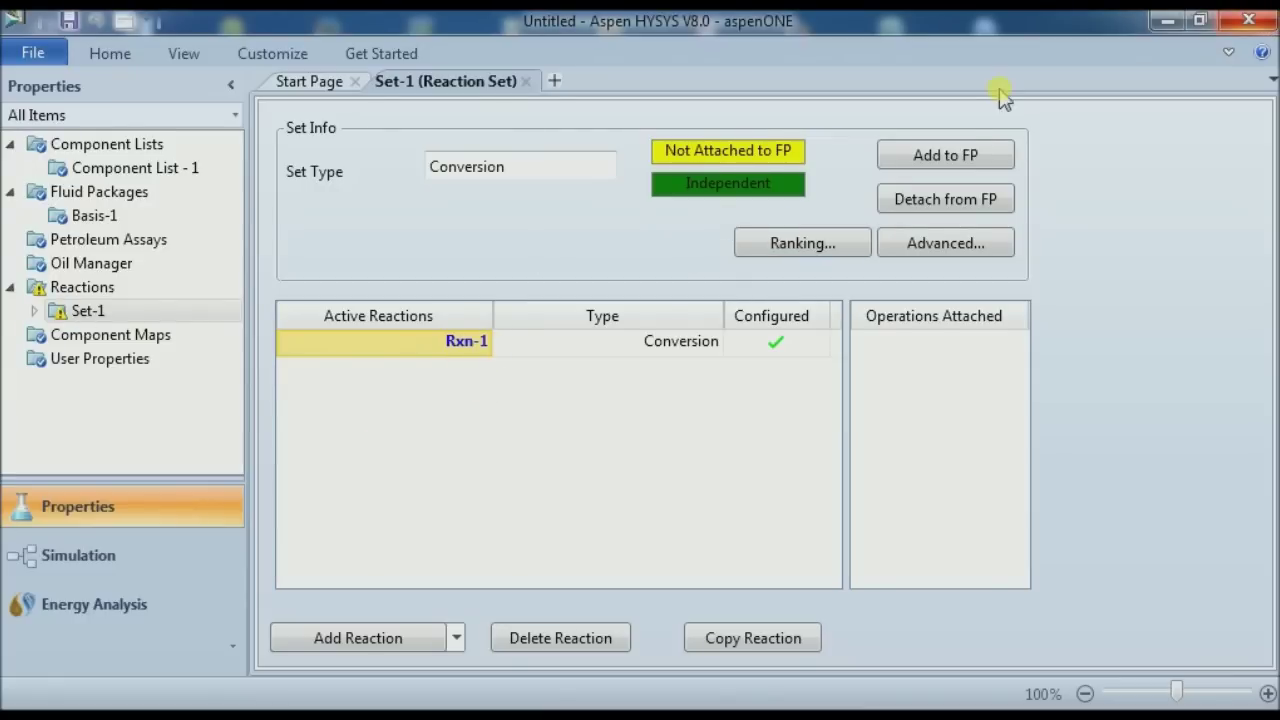
Attach reaction set Set-1 to the fluid package and switch to the simulation environment
click(948, 160)
click(571, 519)
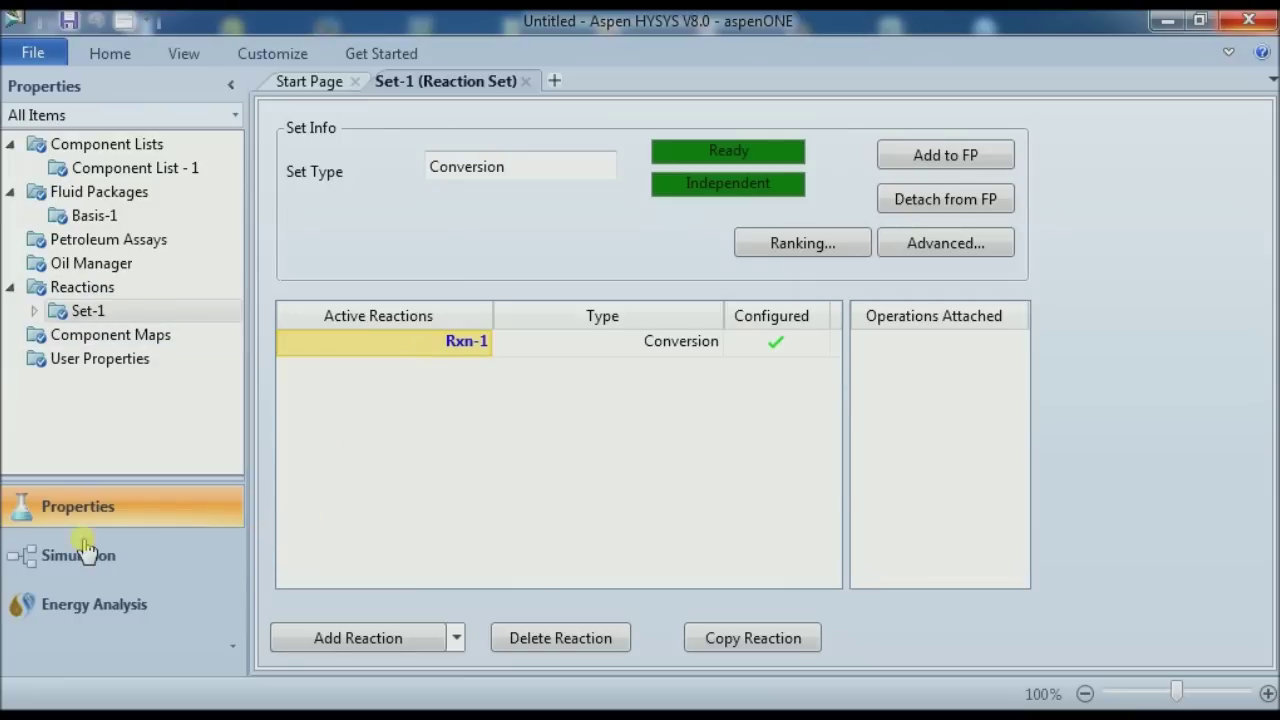
click(100, 566)
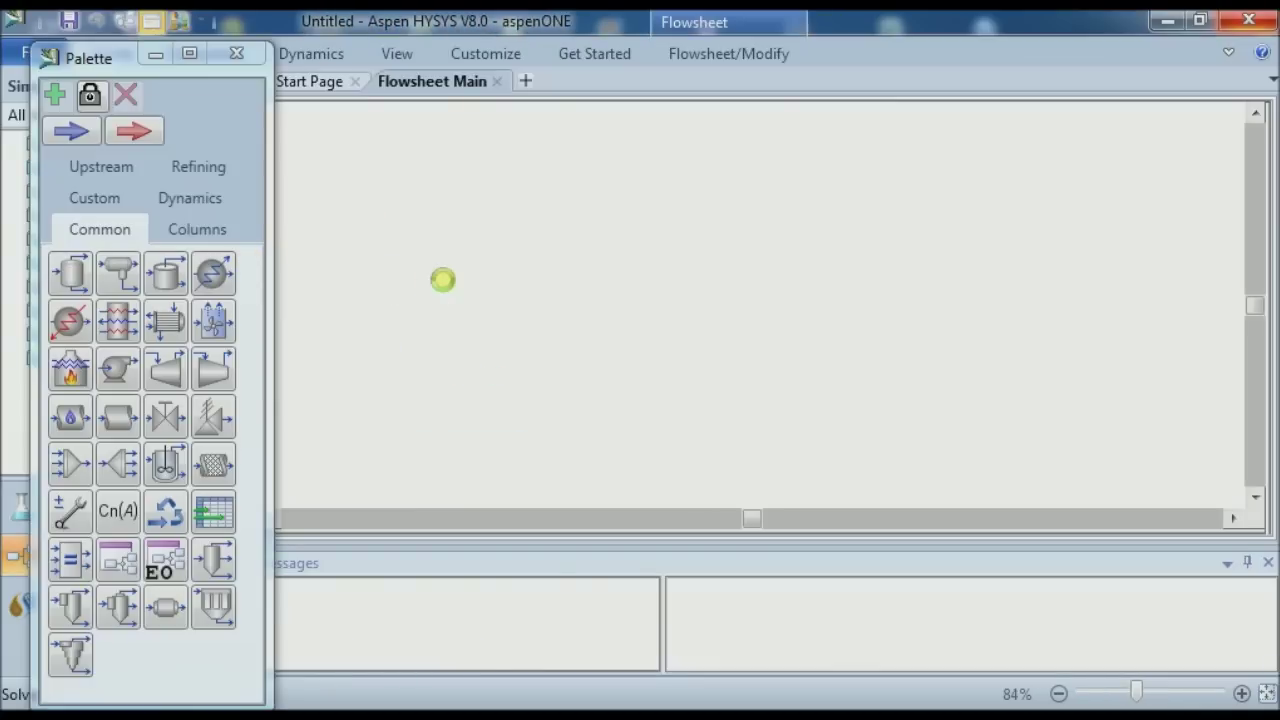
Save the simulation case as Ethyl Chloride in the Aspen Projects folder
key(ctrl+s)
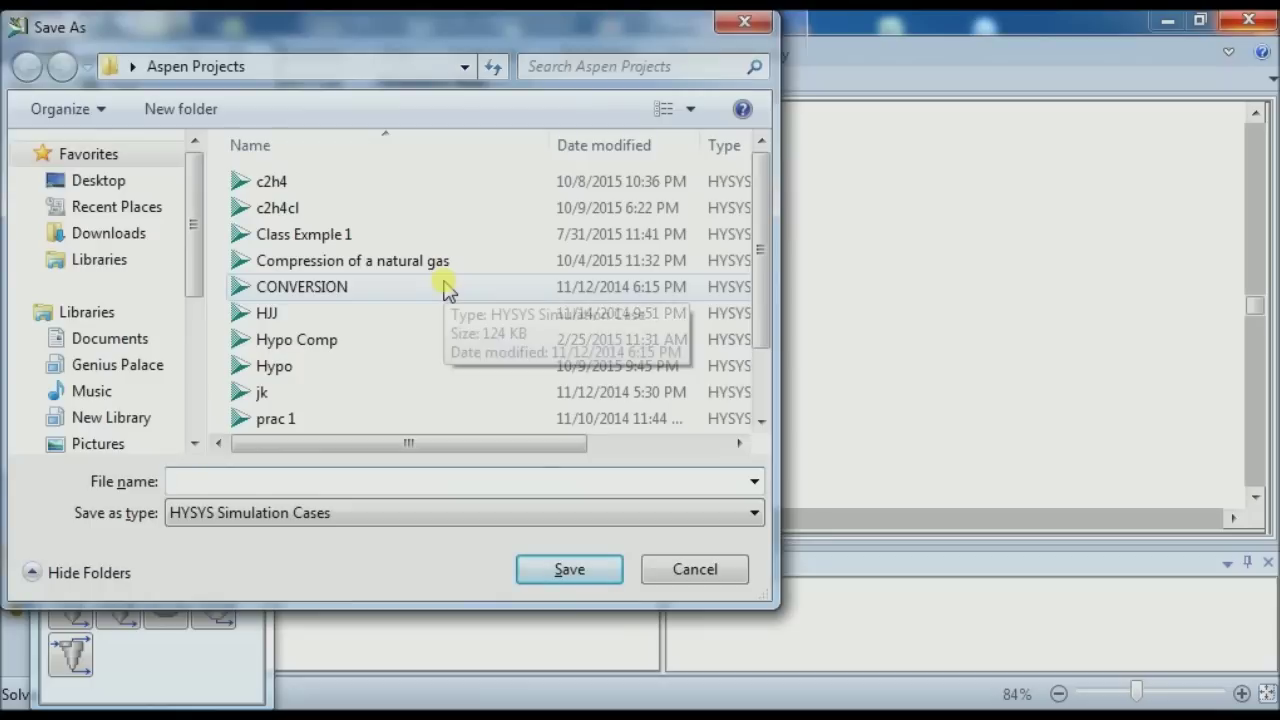
text(Ethyl Chloride)
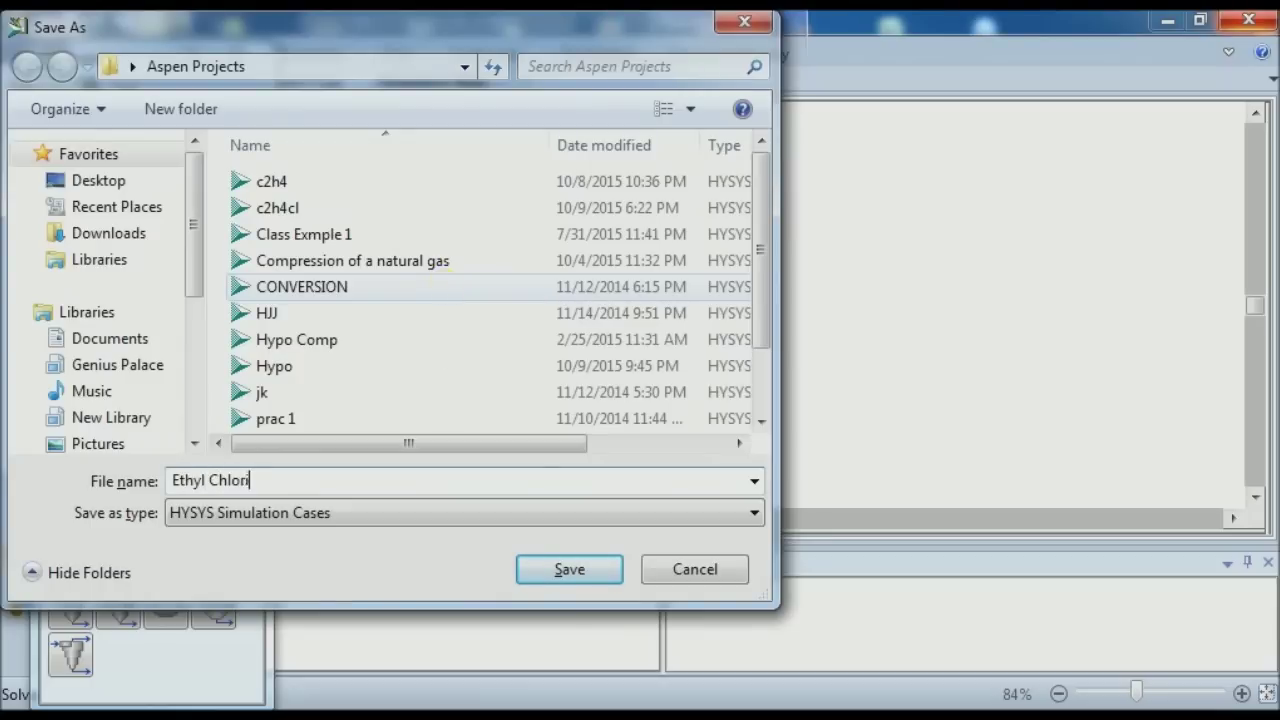
click(592, 577)
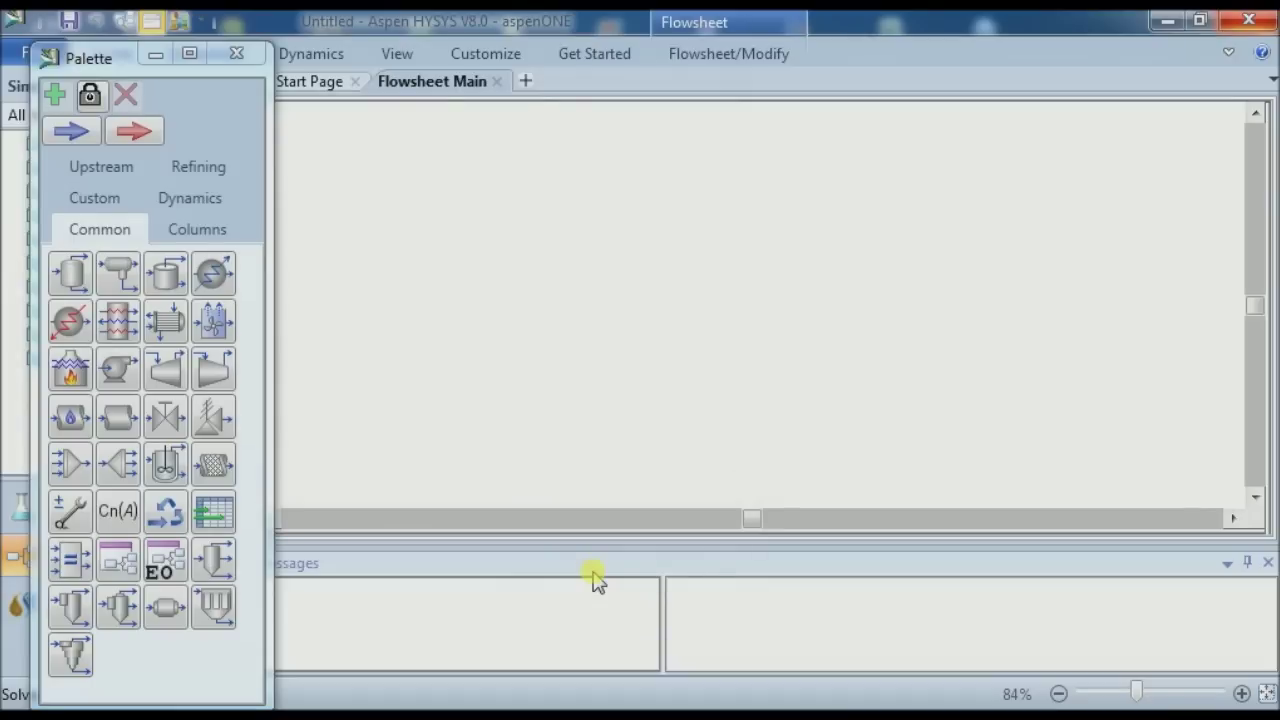
Free up the flowsheet area by collapsing the messages pane and moving the palette aside, and add a material stream named Feed
click(1247, 563)
drag(114, 65, 82, 57)
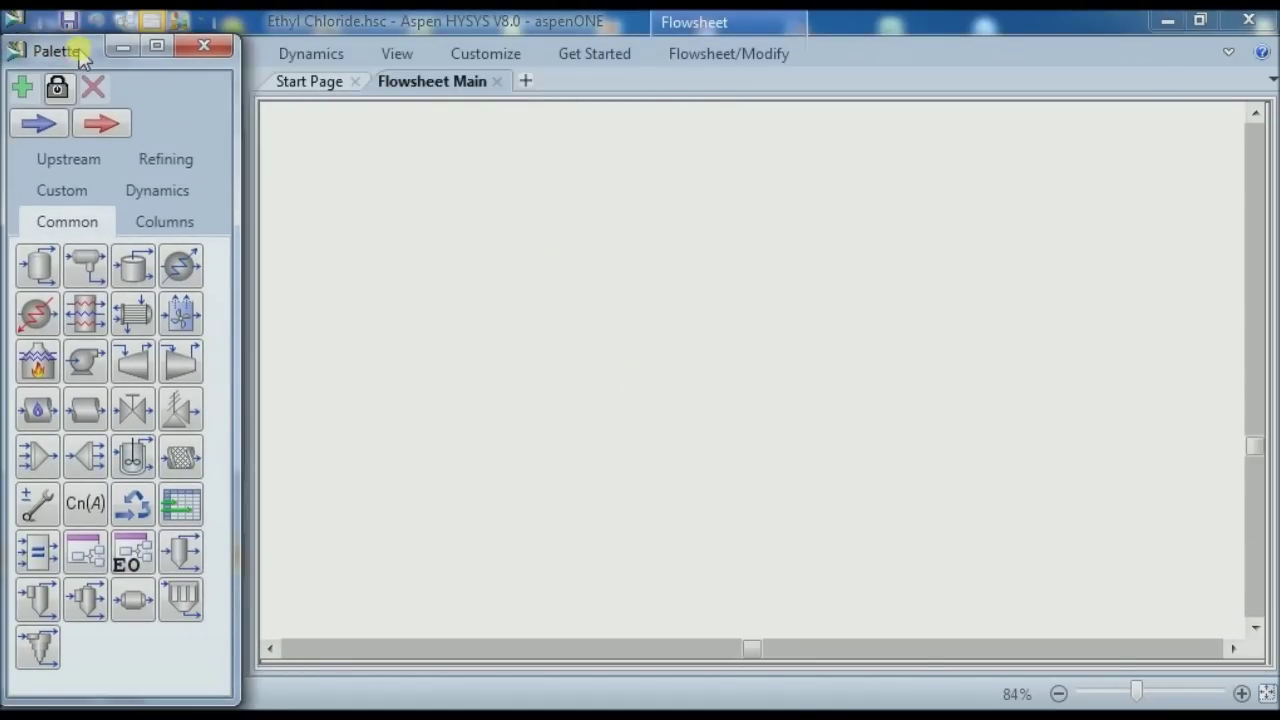
double_click(38, 126)
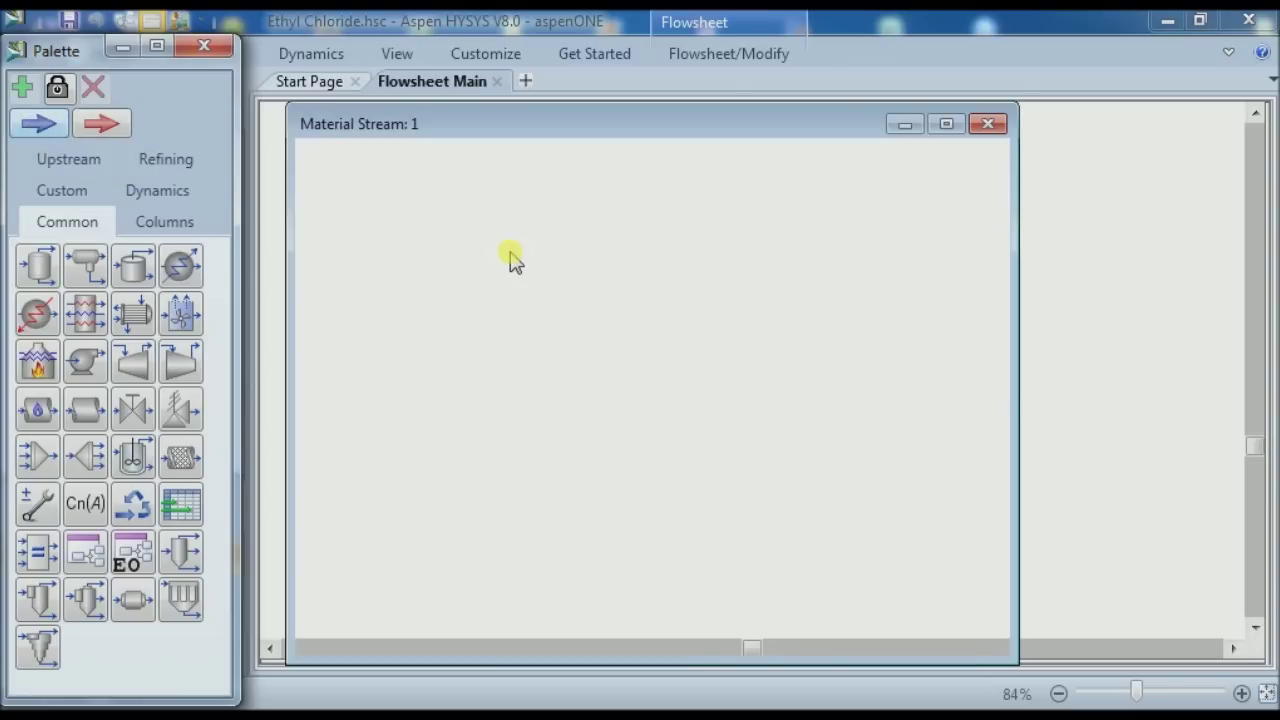
click(868, 191)
text(Feed)
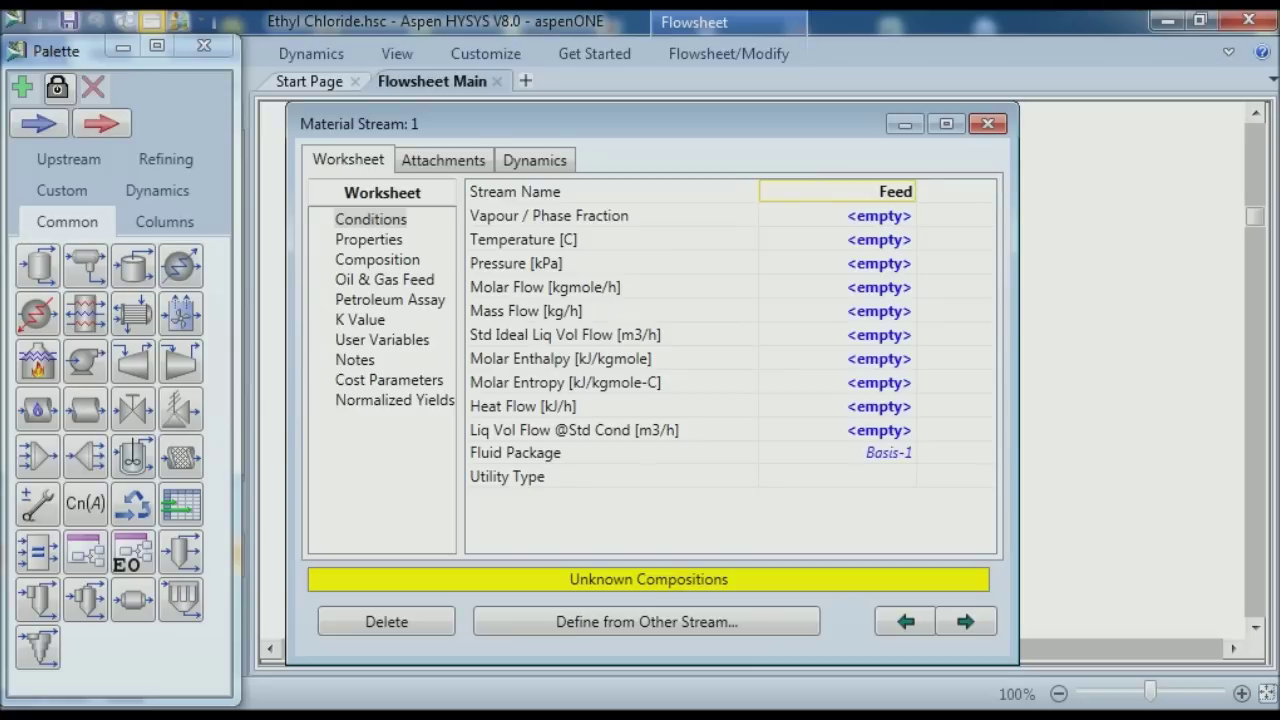
Set the Feed stream's temperature to 25 C, pressure to 1 atm and molar flow to 100 kgmole/h
click(875, 243)
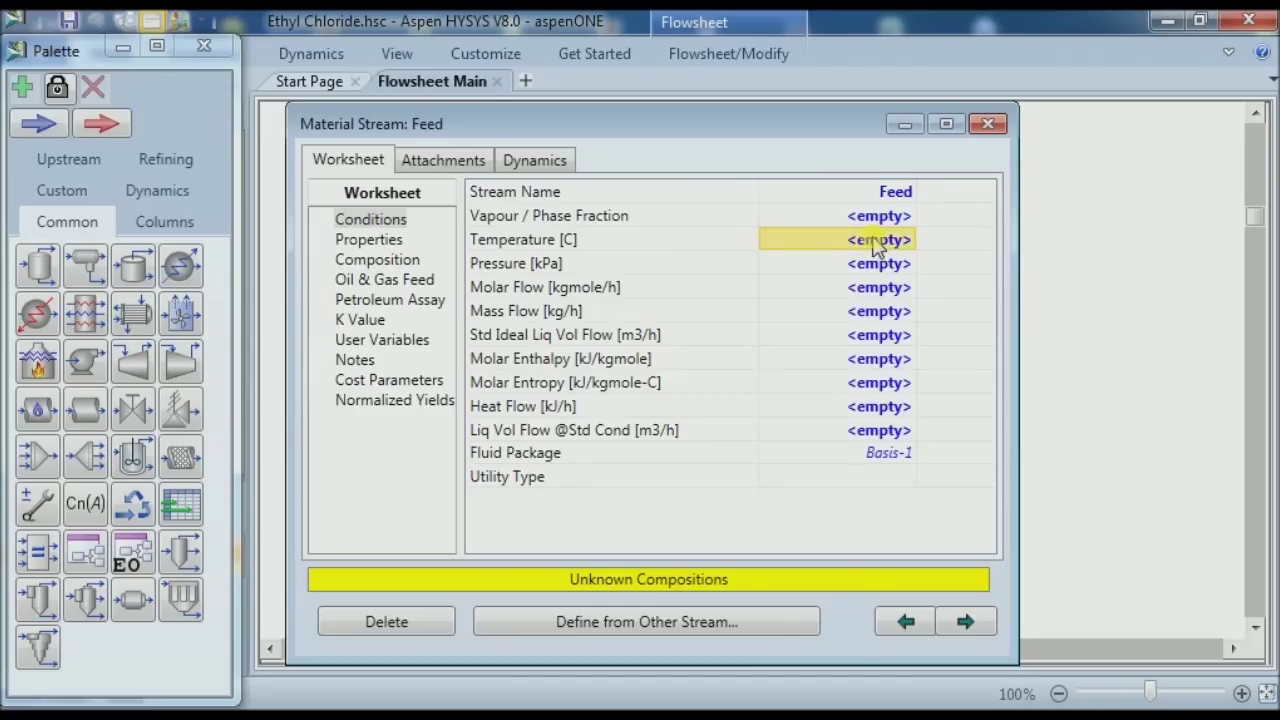
text(25)
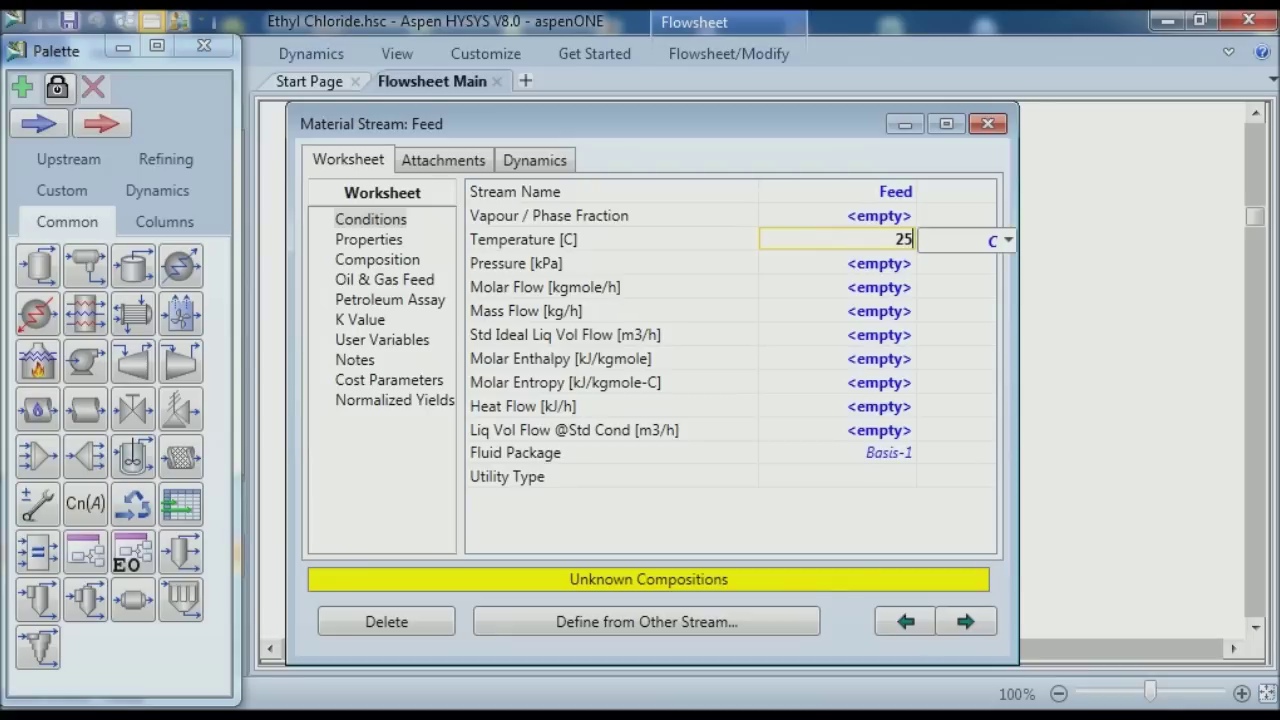
click(848, 268)
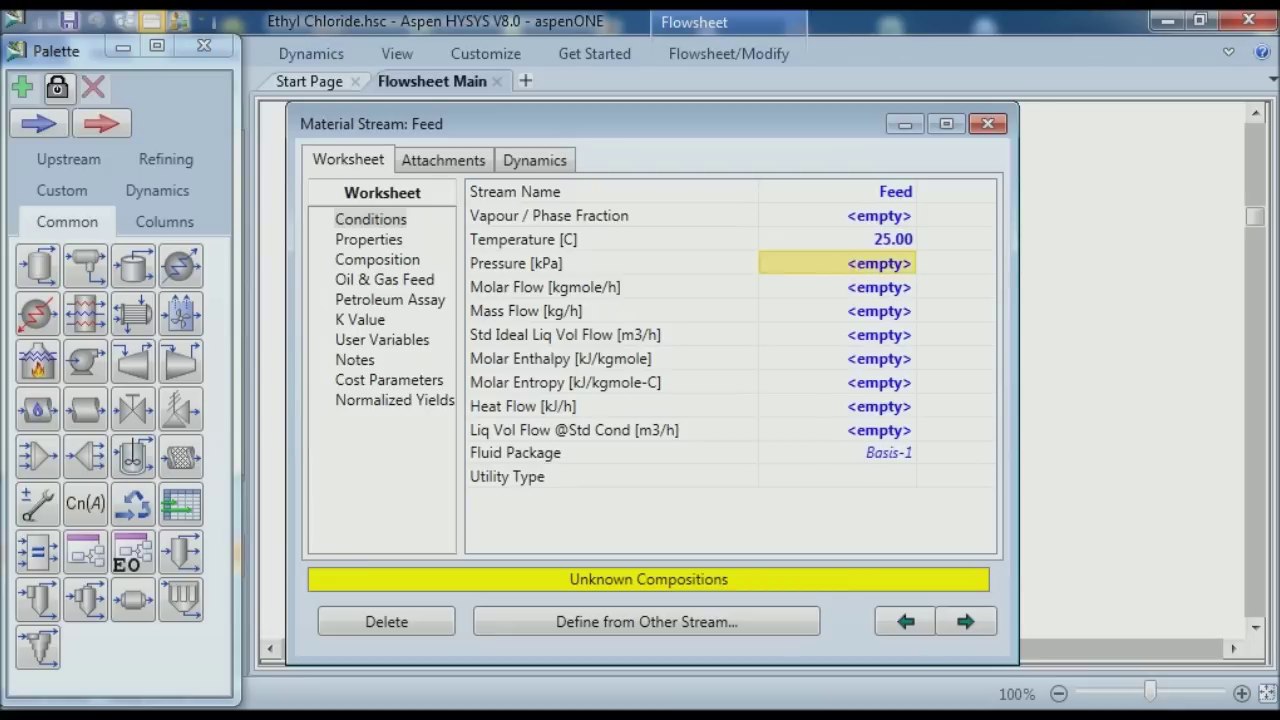
text(1)
click(1043, 265)
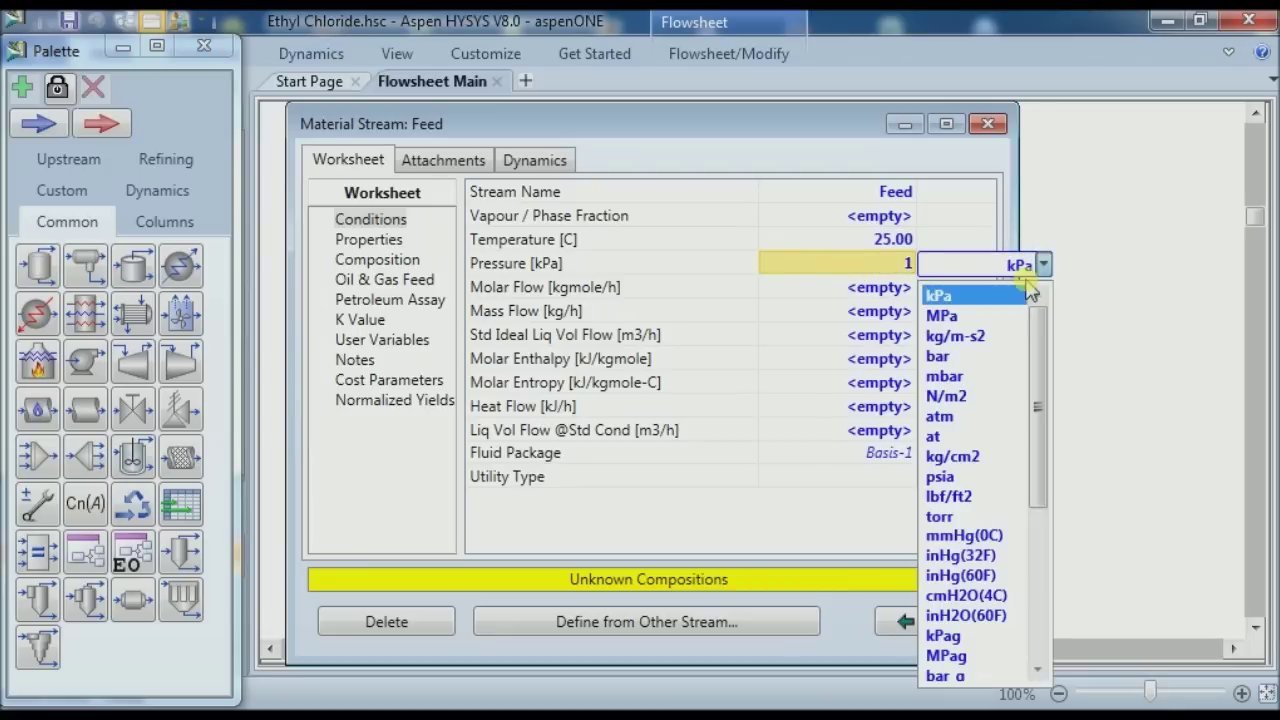
click(945, 416)
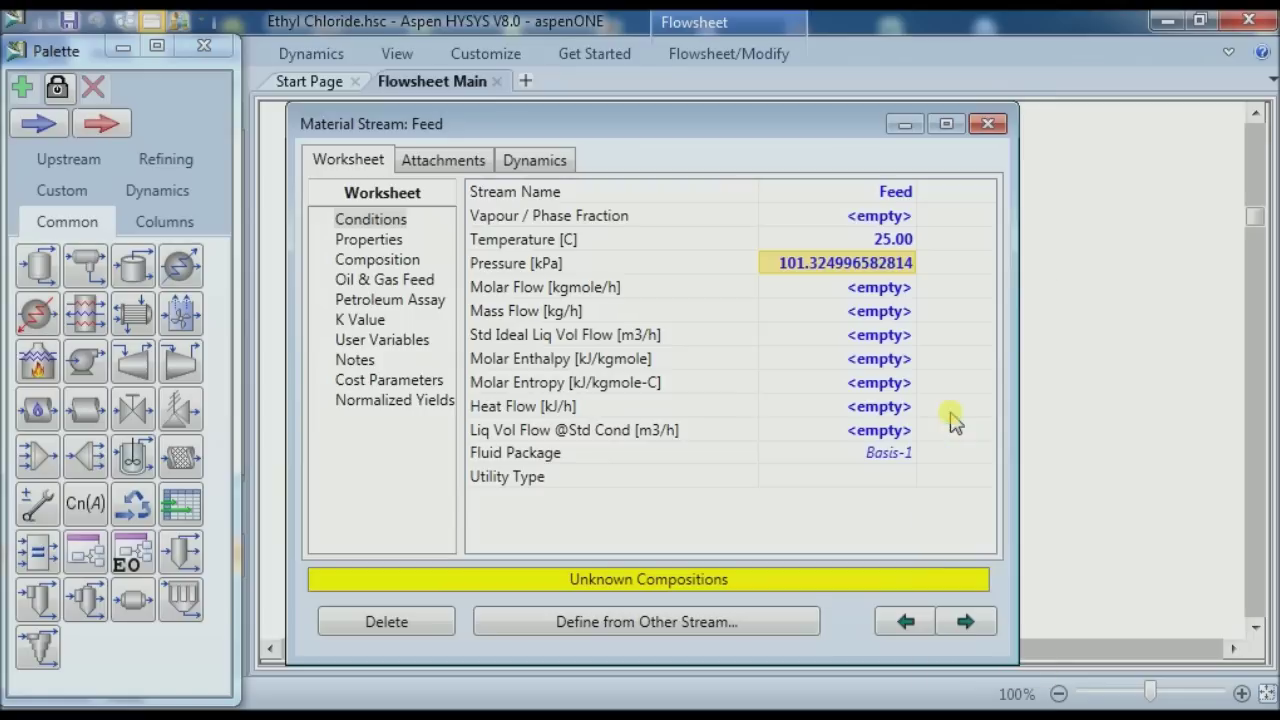
click(886, 290)
text(100)
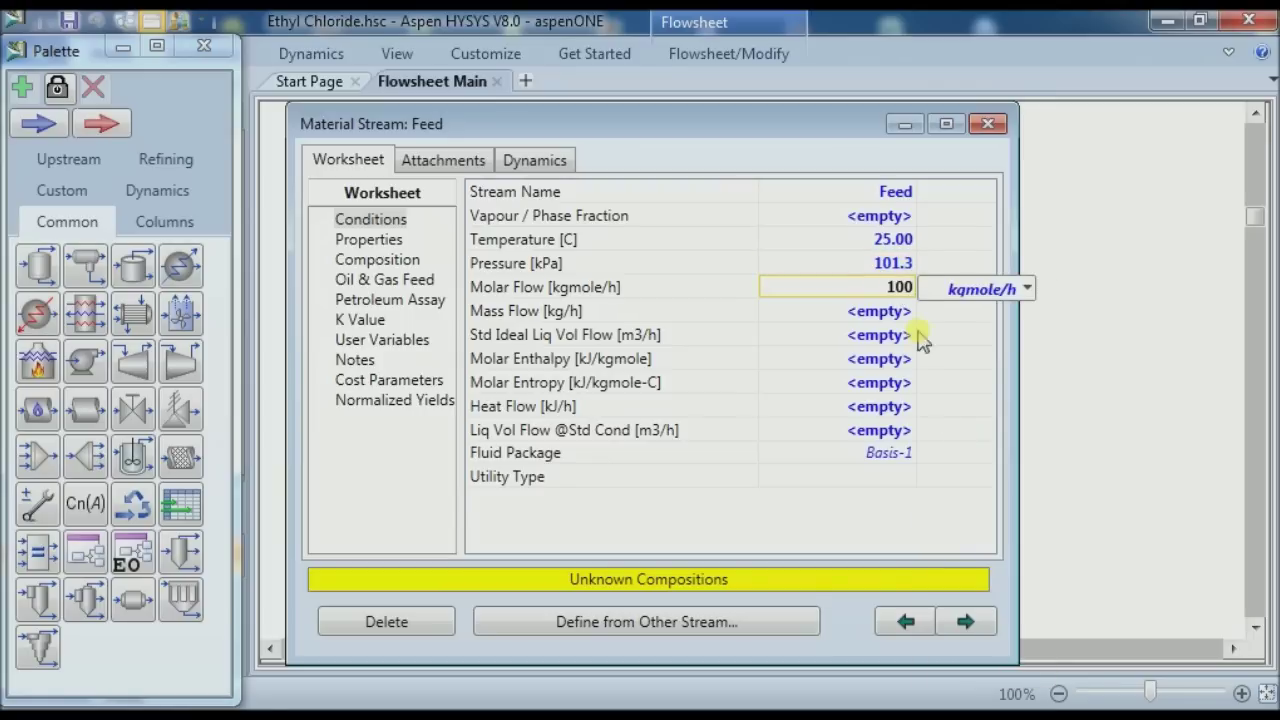
key(Return)
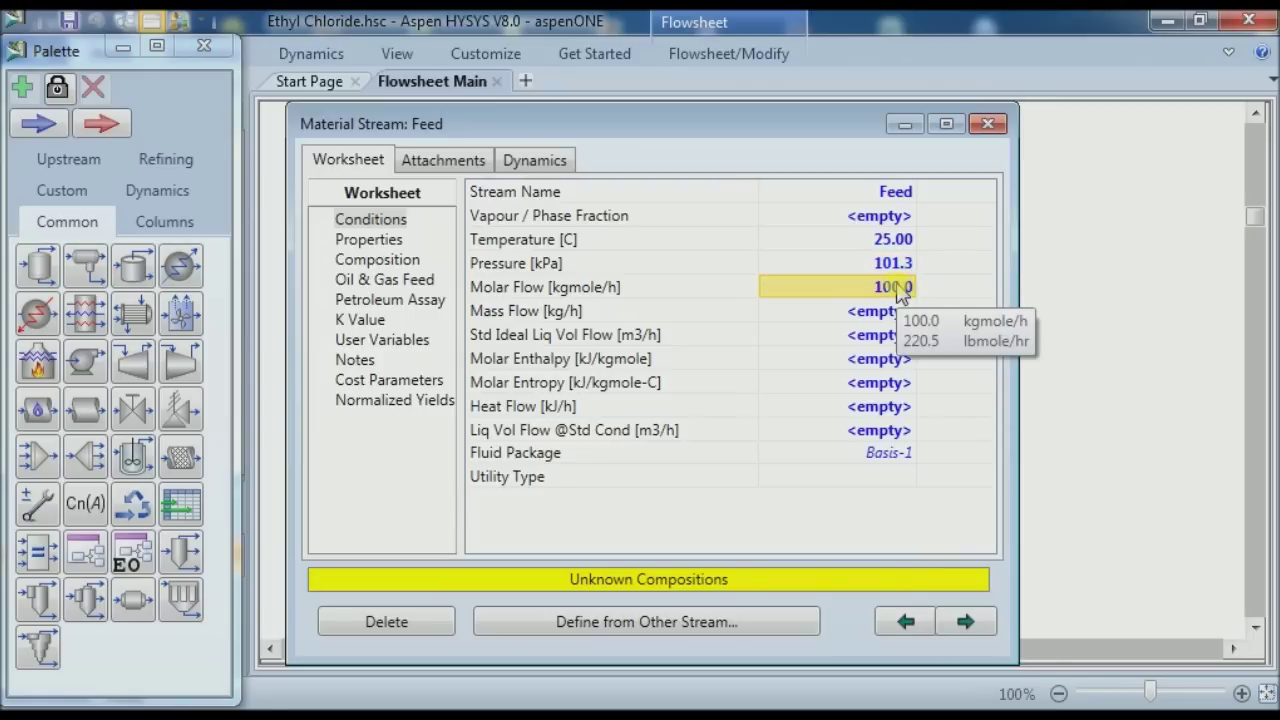
Define the Feed composition as mole fractions of 0.48 ethylene, 0.02 nitrogen and 0.5 HCl, and close the stream's window
click(899, 287)
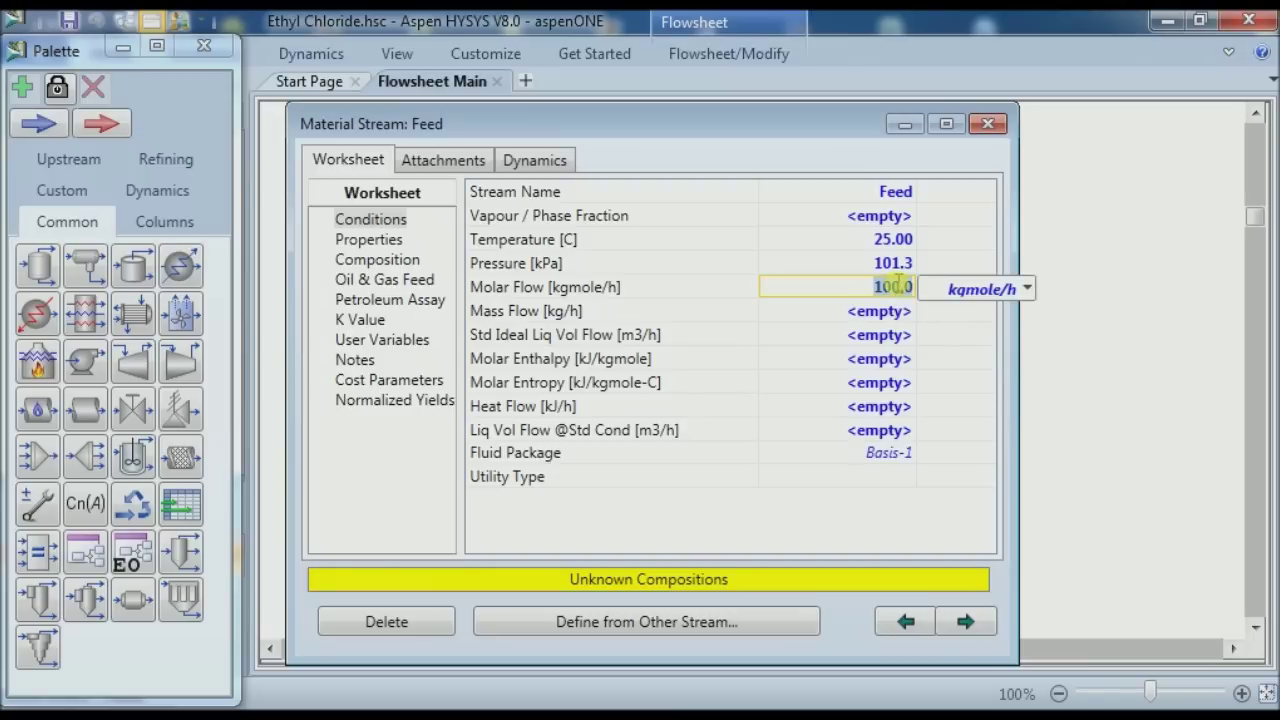
key(Return)
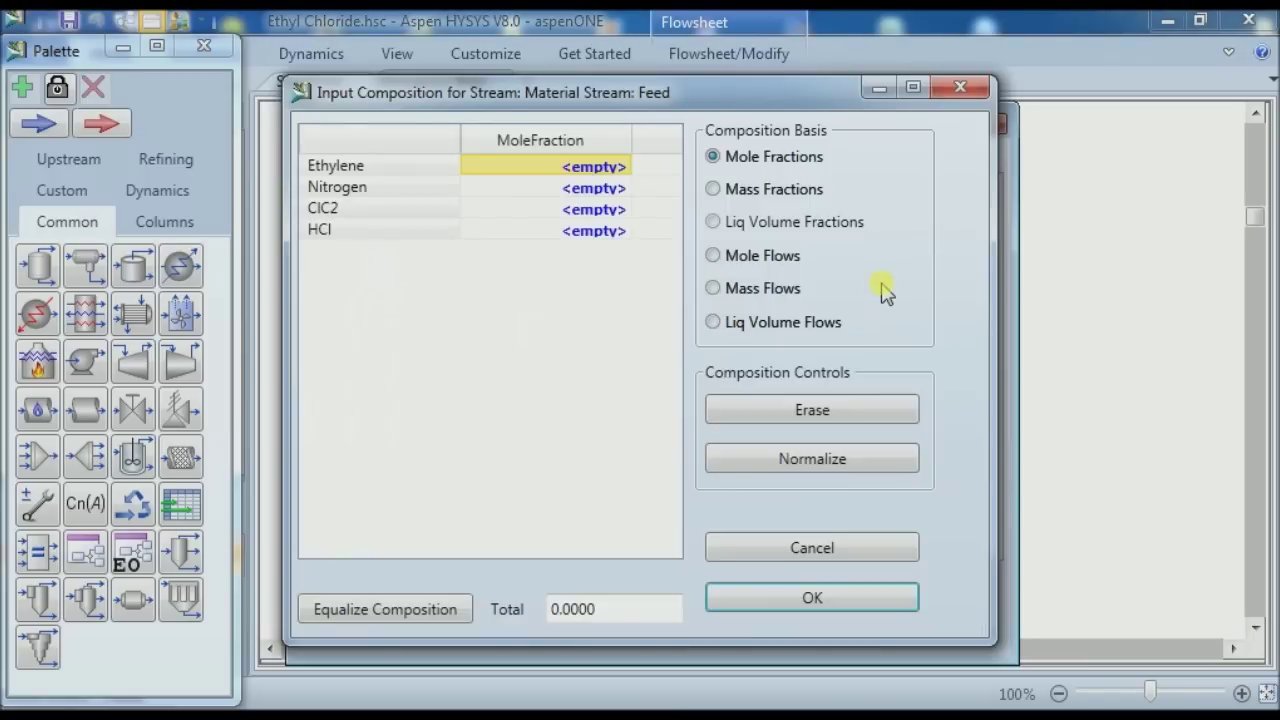
click(603, 168)
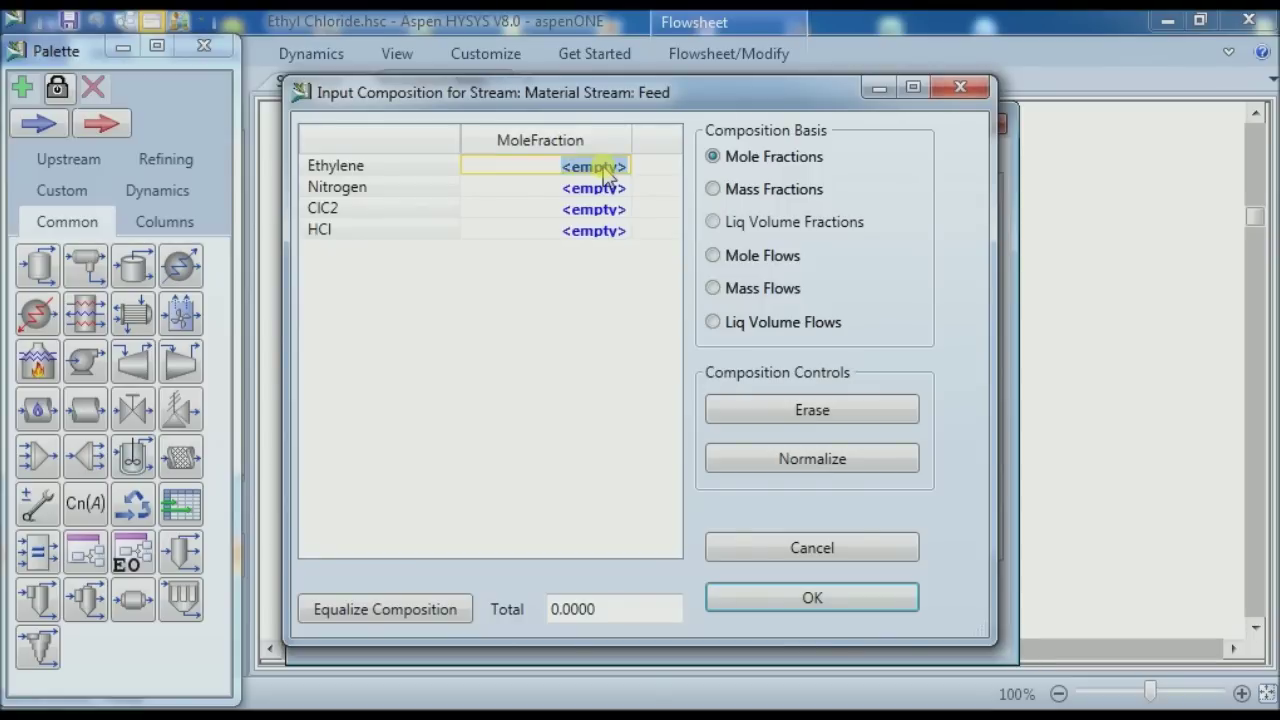
text(0.48)
key(Return)
text(0.02)
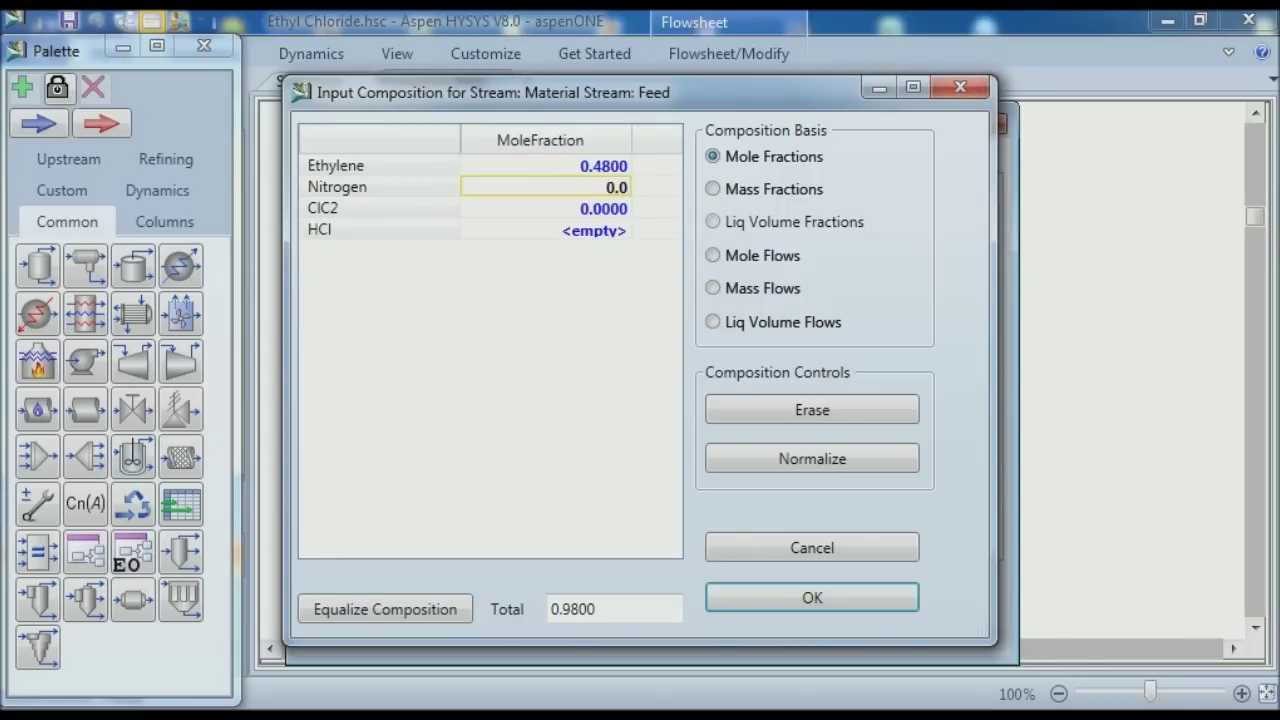
click(597, 232)
text(0.5)
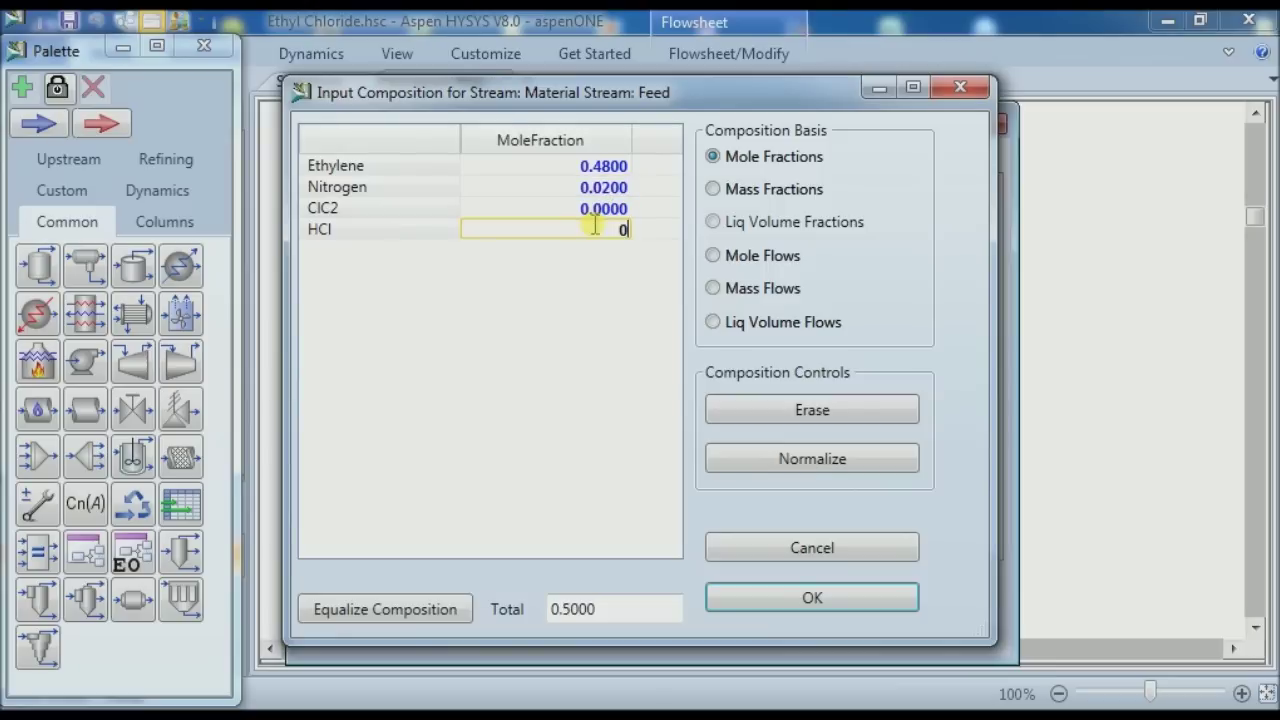
click(580, 252)
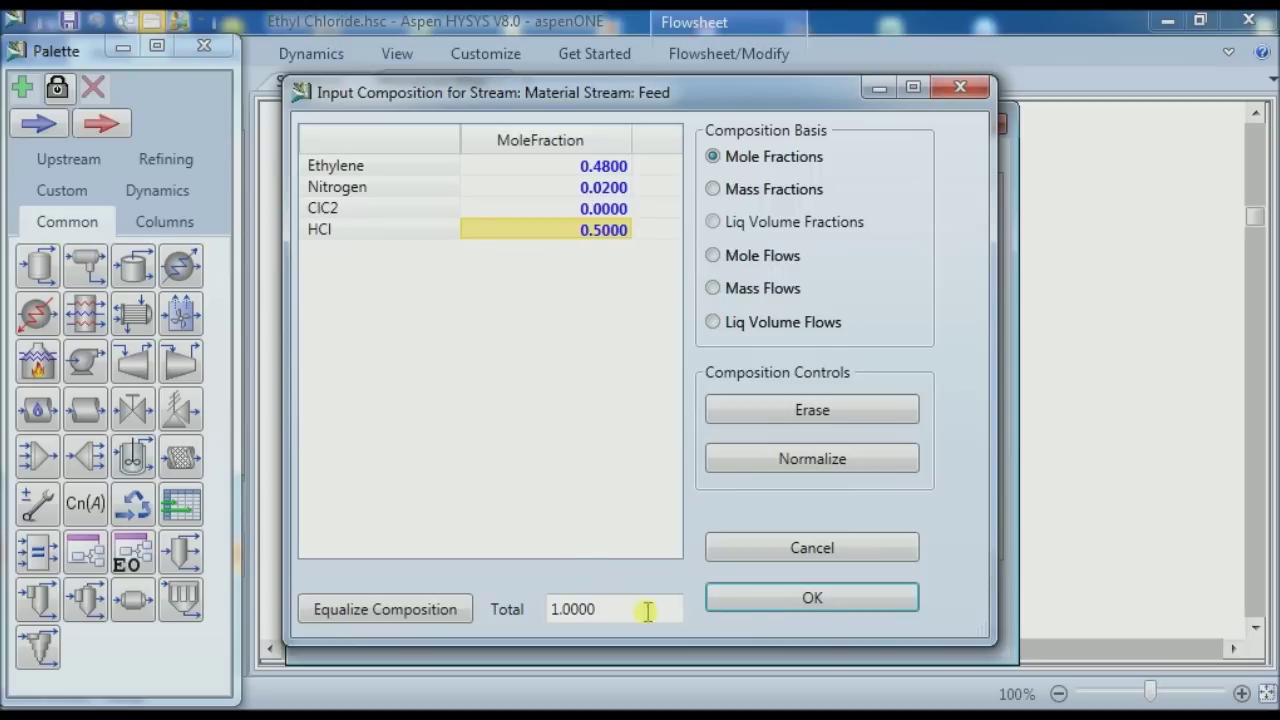
click(758, 607)
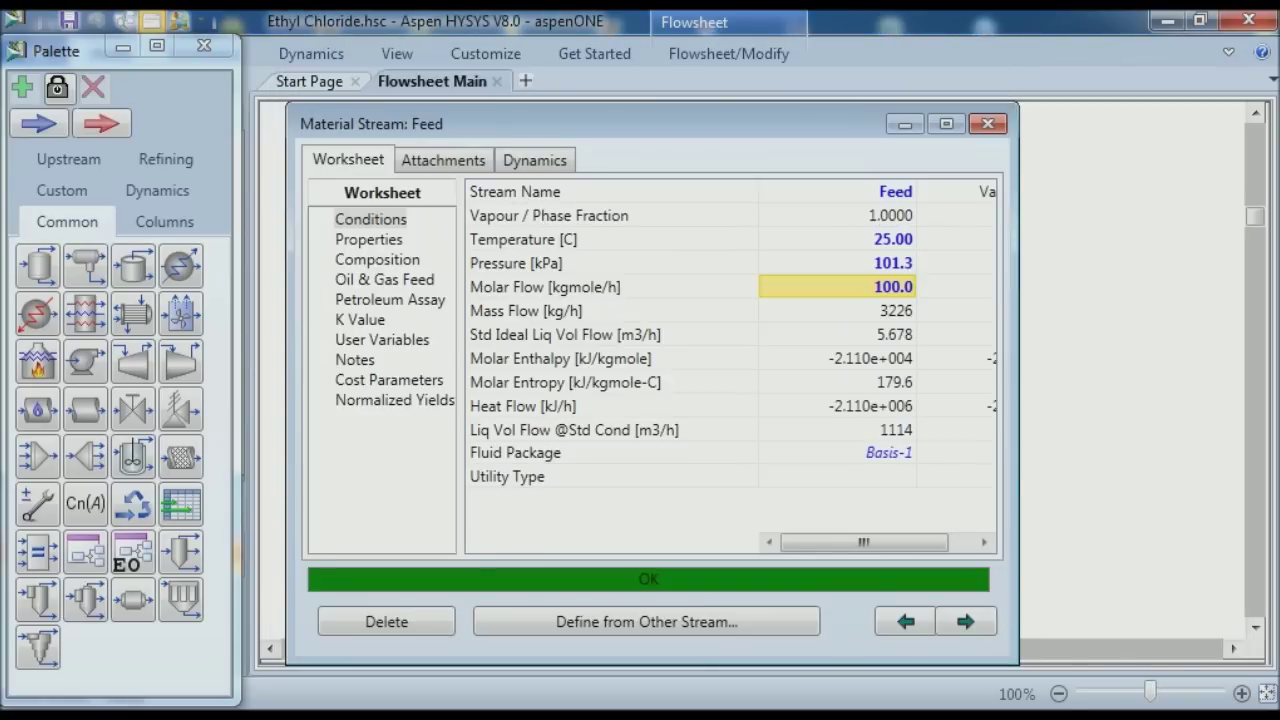
click(988, 125)
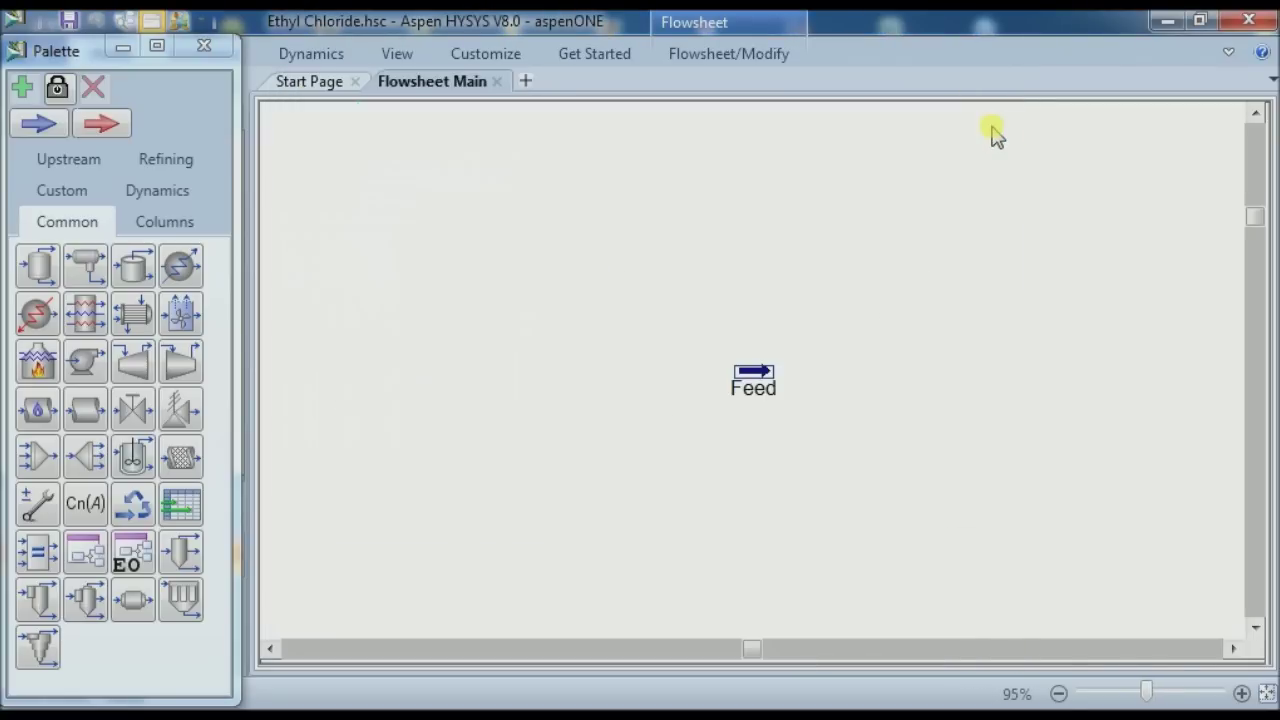
Move the Feed stream to the lower-left area of the flowsheet to make room for the equipment
drag(753, 374, 462, 492)
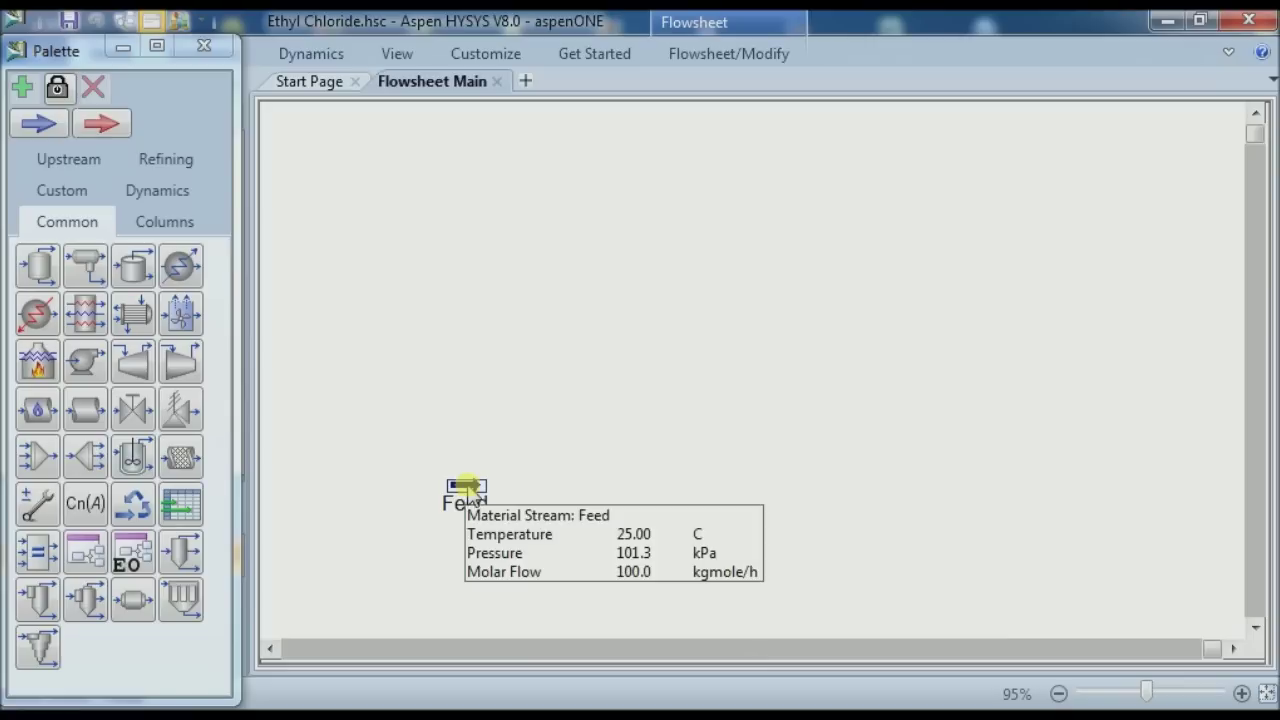
click(1242, 693)
click(1242, 693)
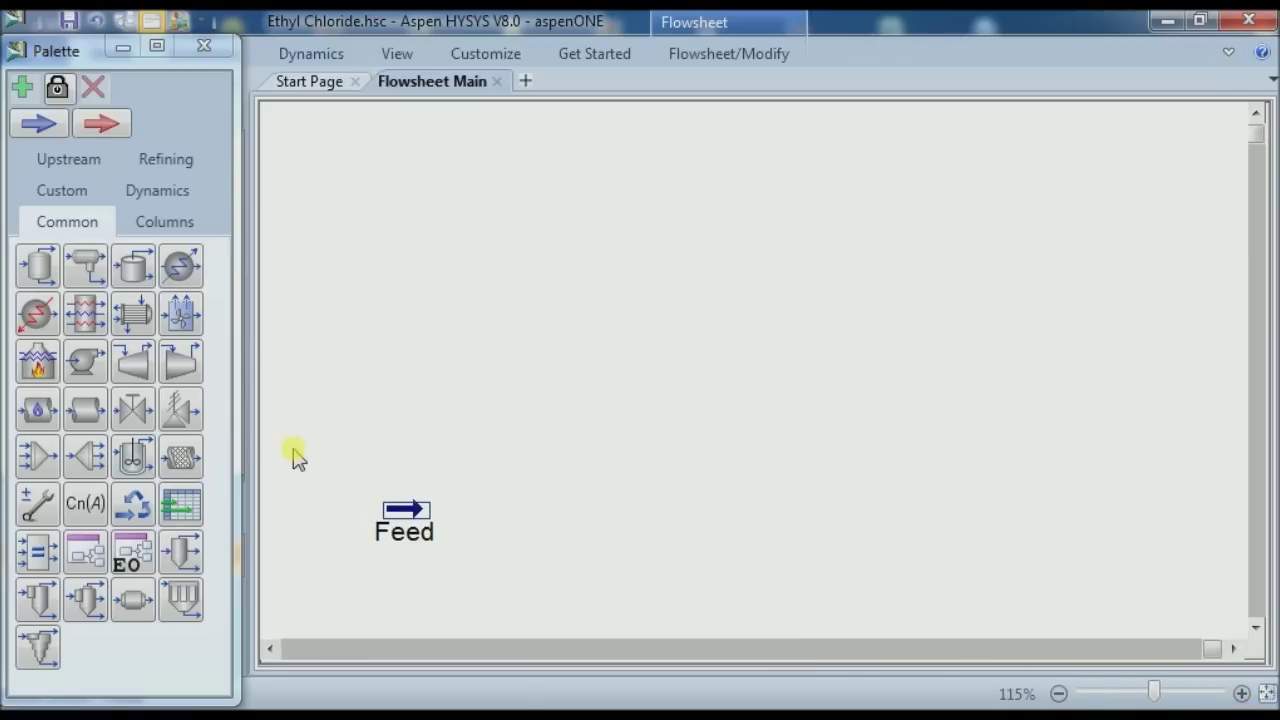
Add a mixer to the flowsheet with the existing Feed stream and a new recycle stream R* as its inlets
double_click(36, 460)
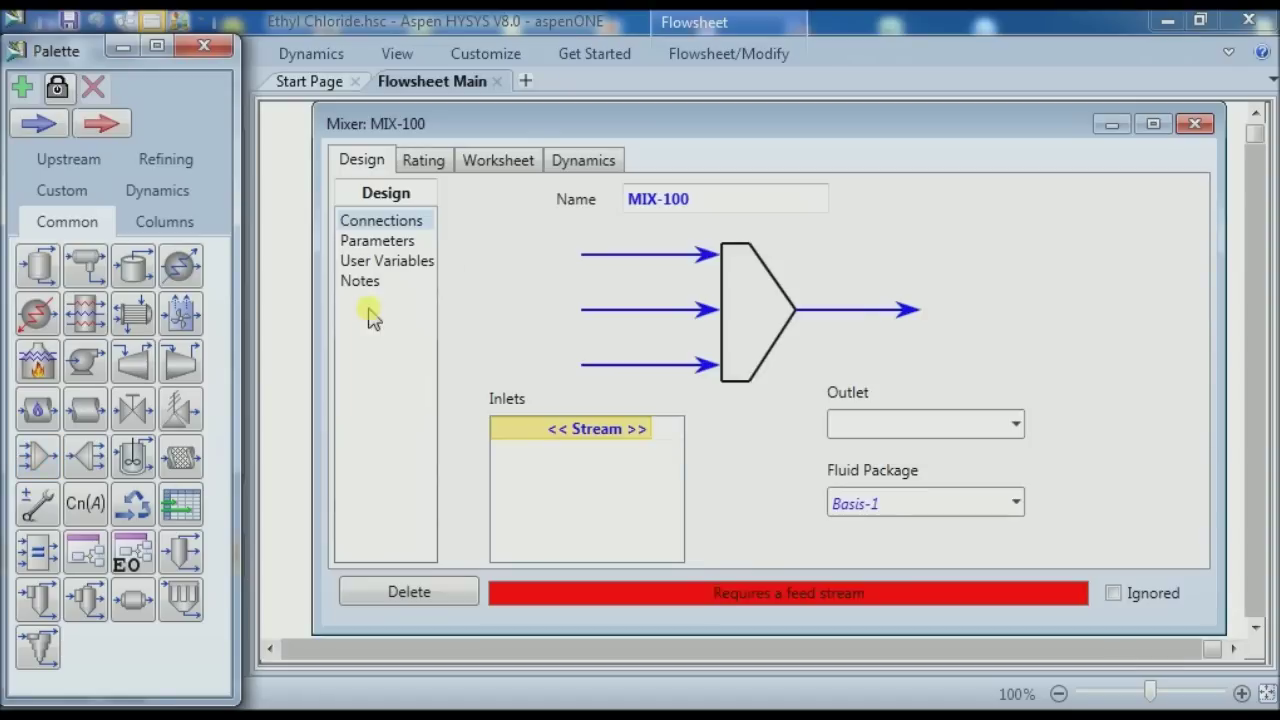
click(646, 431)
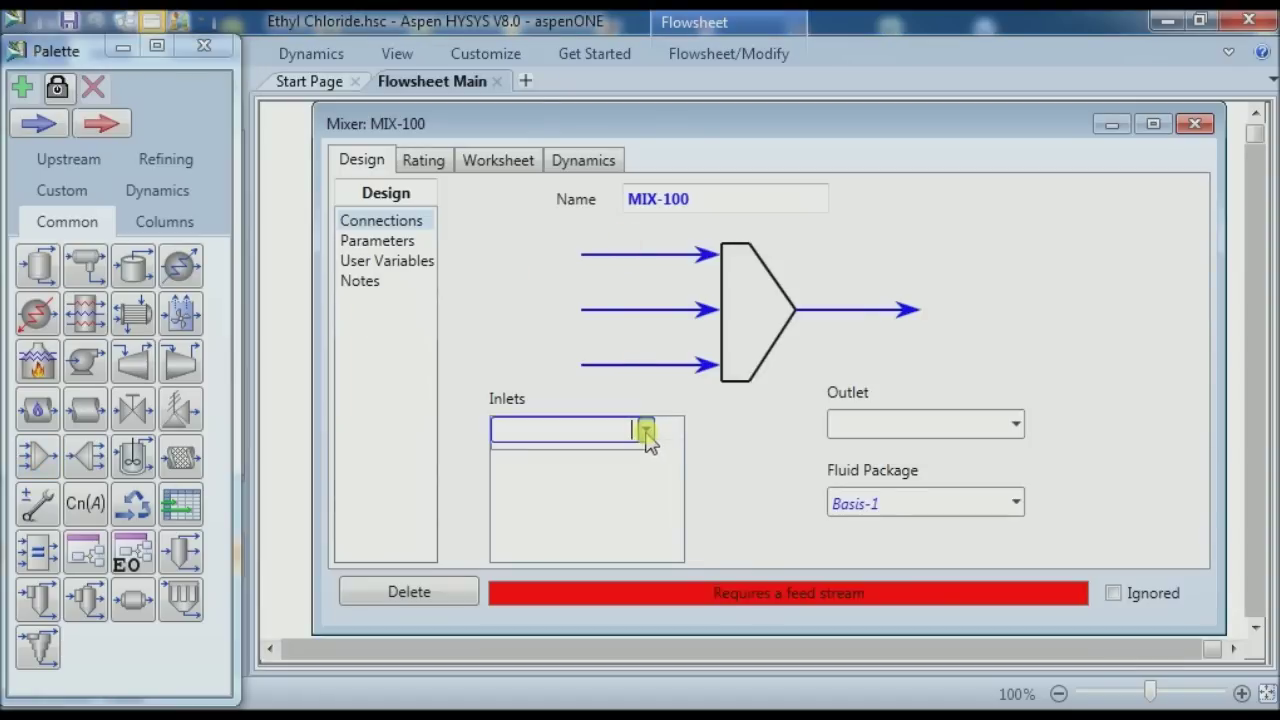
click(645, 429)
click(585, 464)
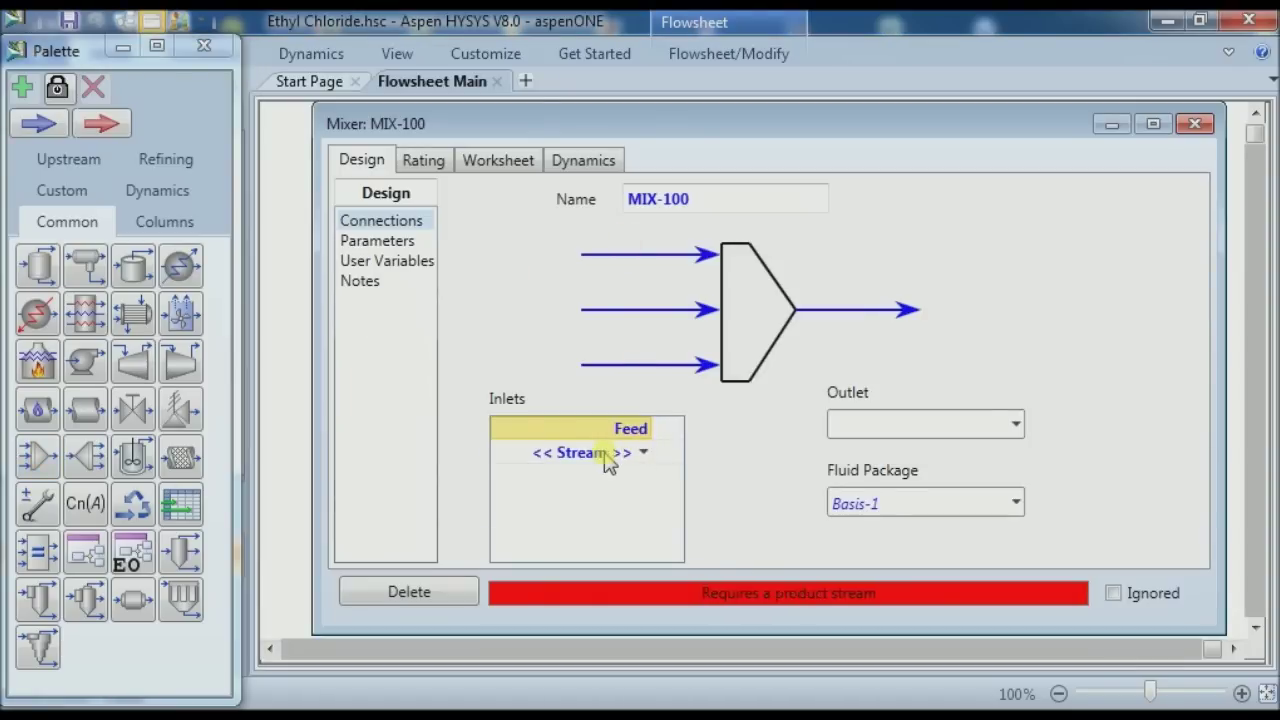
click(598, 454)
click(599, 454)
text(R*)
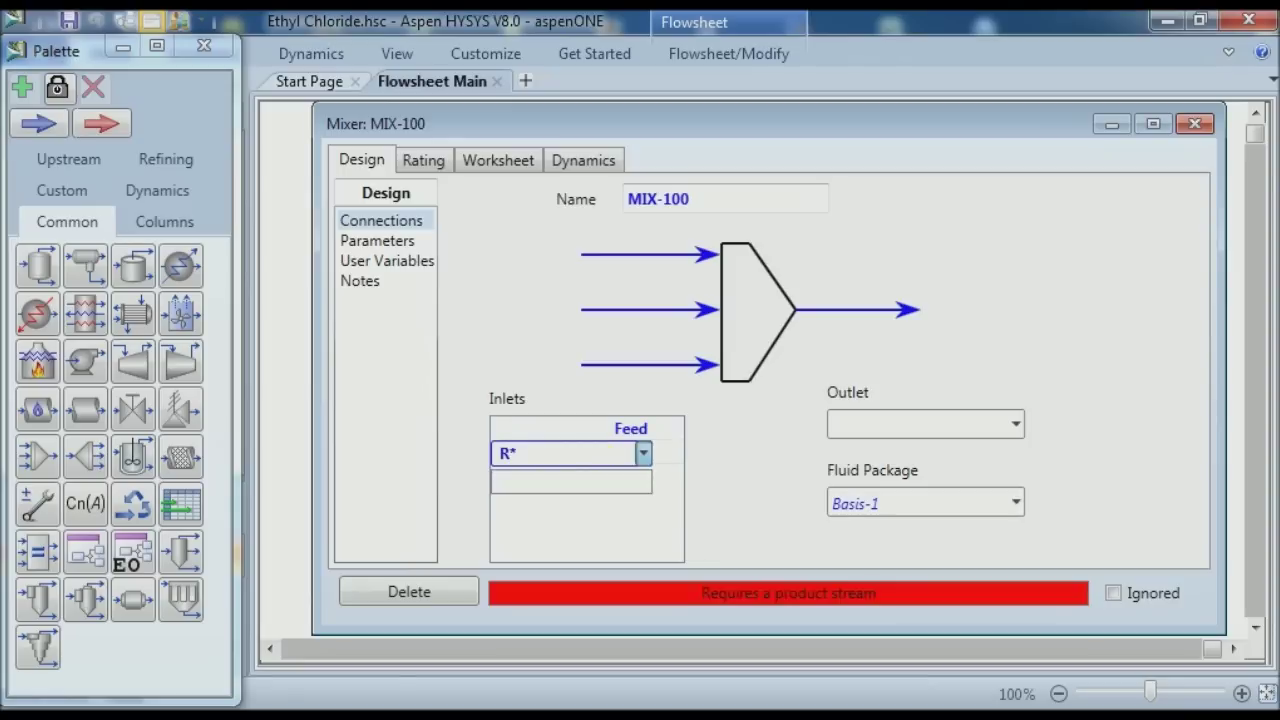
Name the mixer's outlet stream S2, close the mixer's window and clear the selection on the flowsheet
click(882, 428)
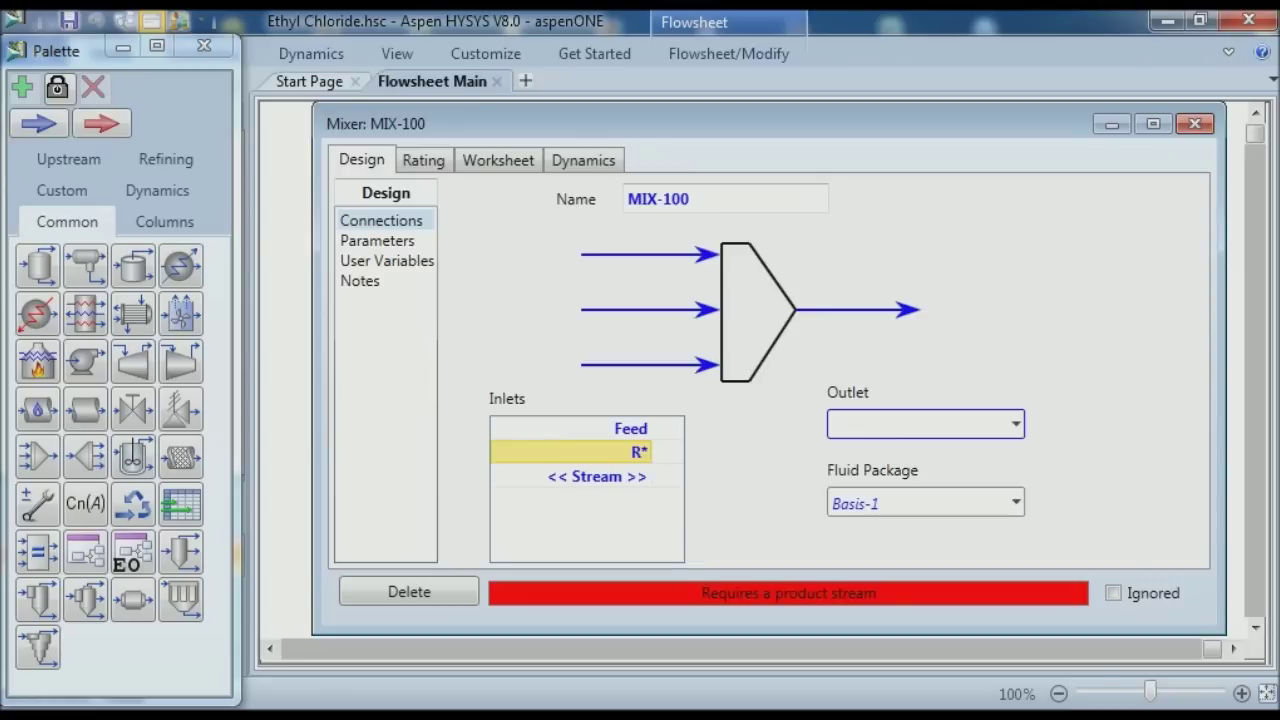
text(s2)
key(BackSpace)
key(BackSpace)
text(S2)
key(Return)
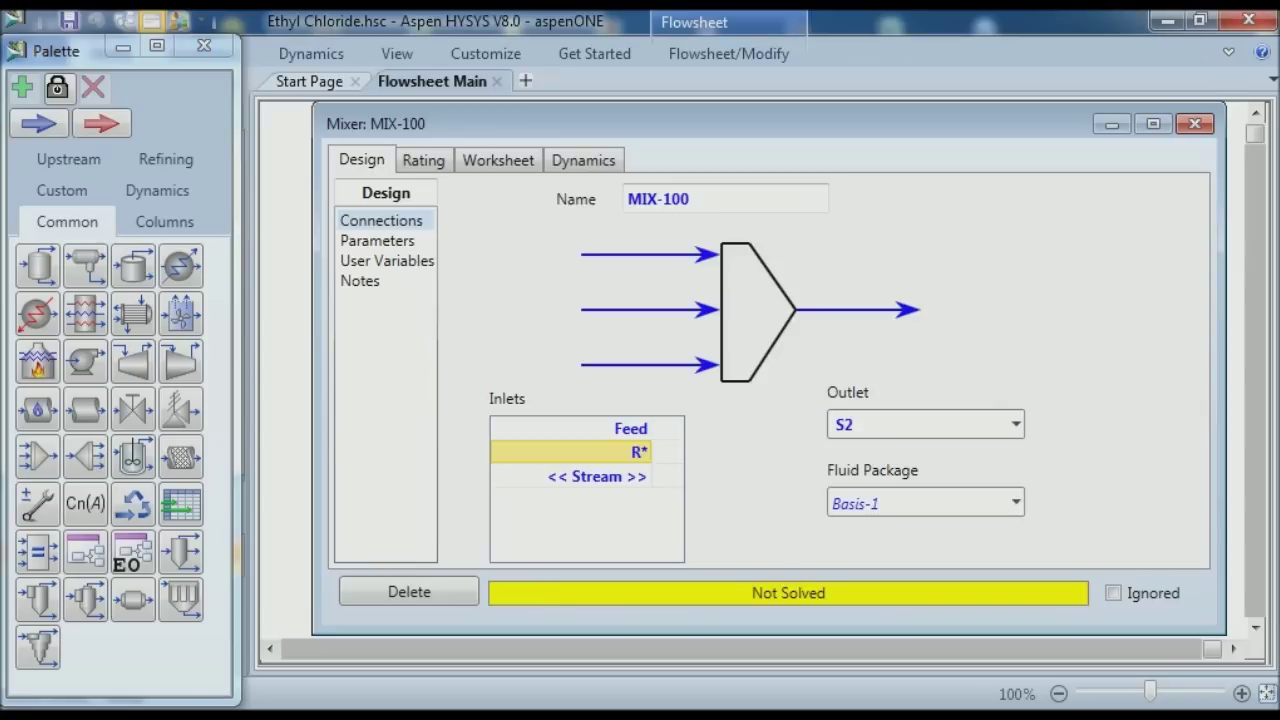
click(1194, 123)
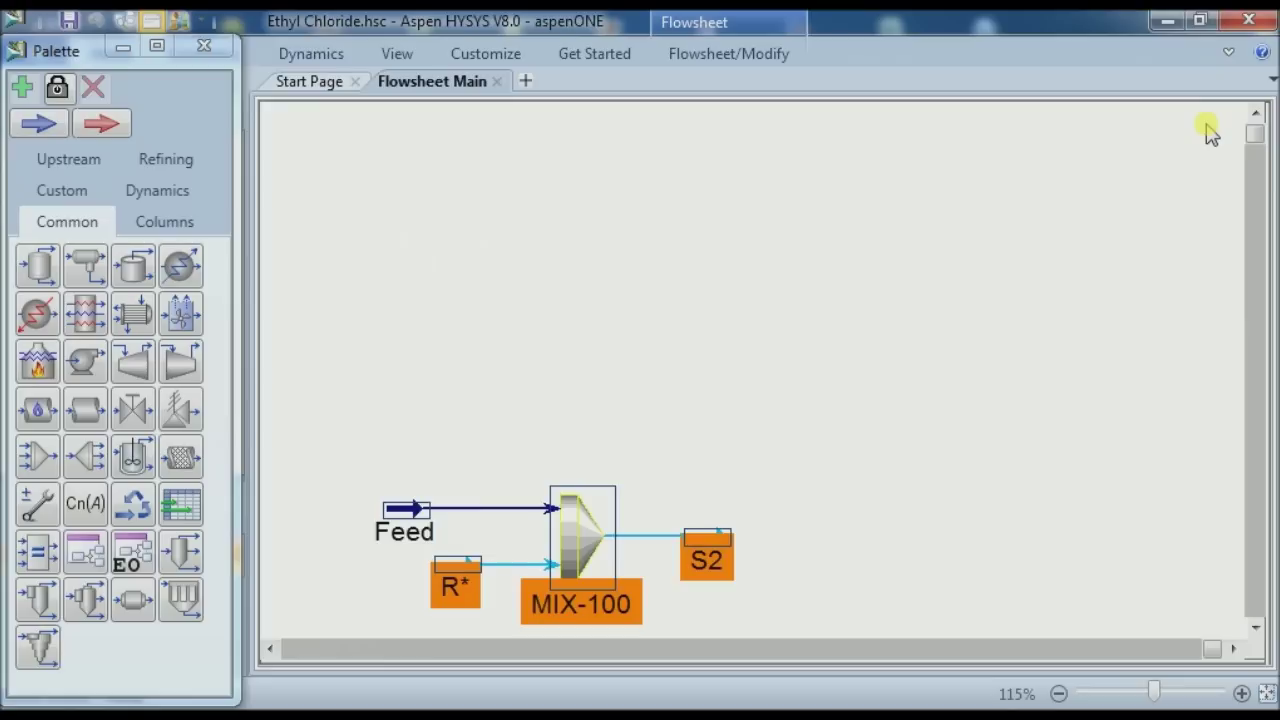
click(741, 468)
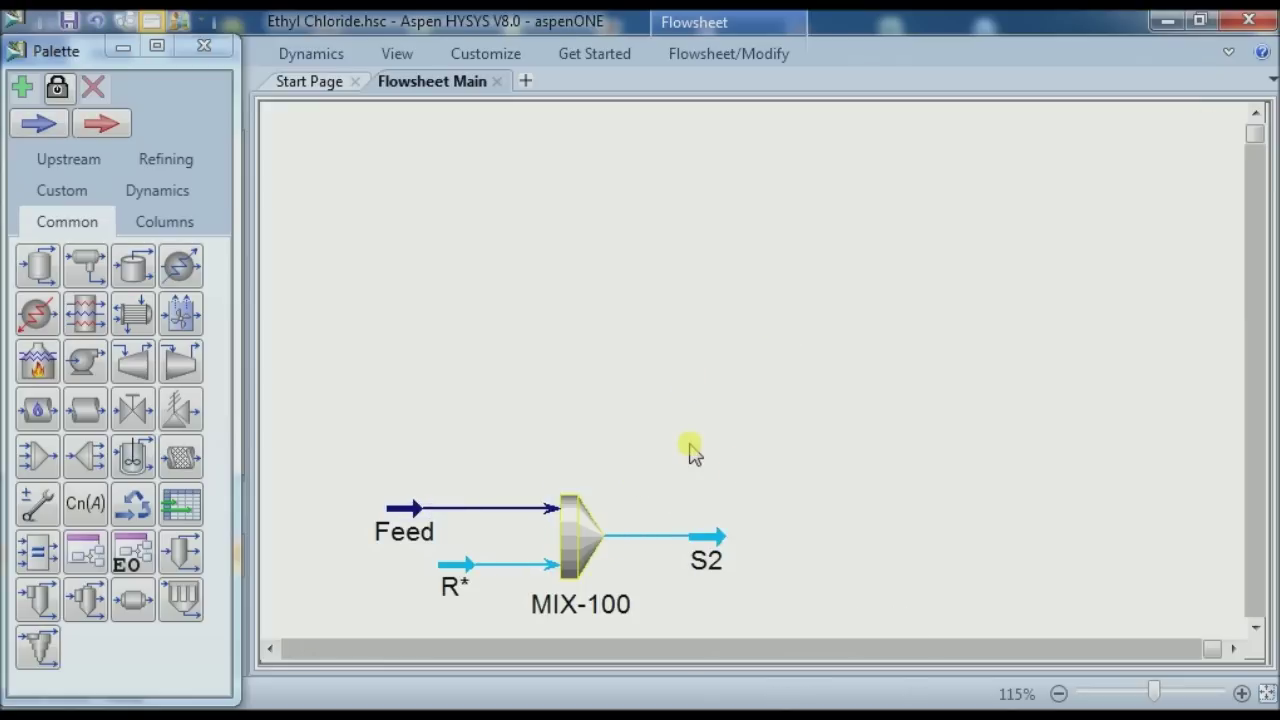
Add a conversion reactor with S2 as its inlet and an energy stream named R-duty
click(145, 222)
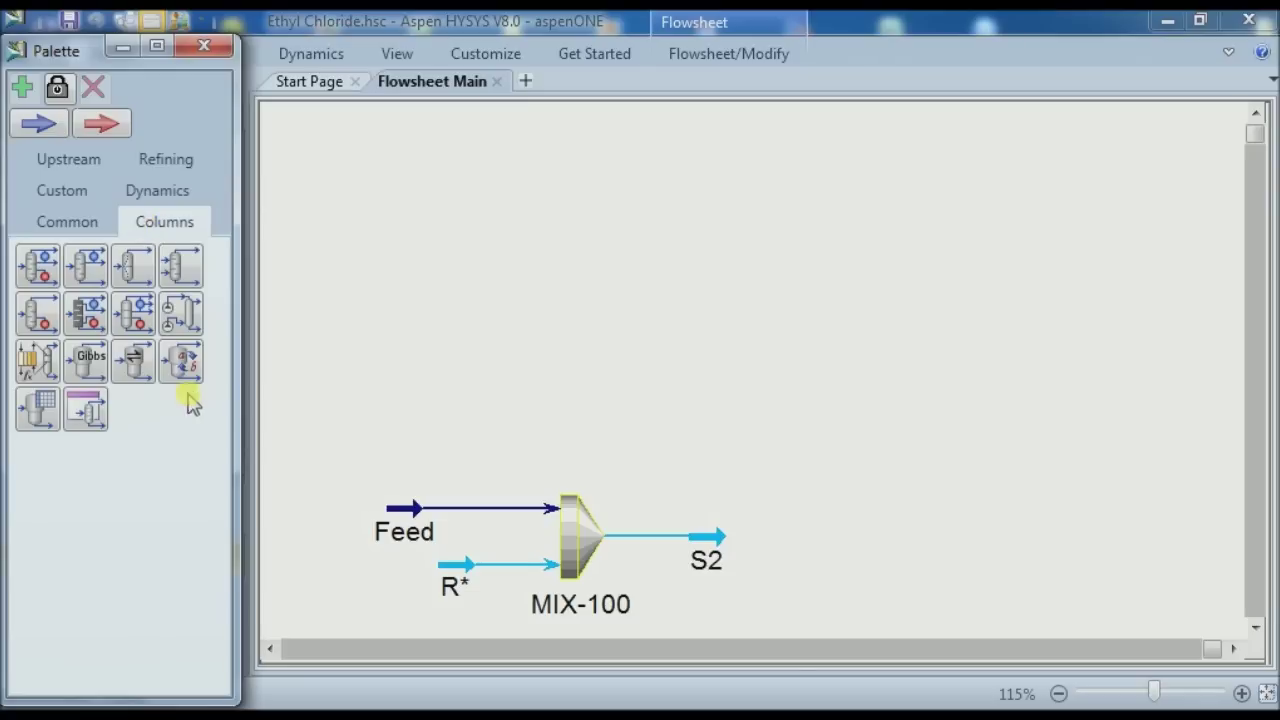
double_click(181, 362)
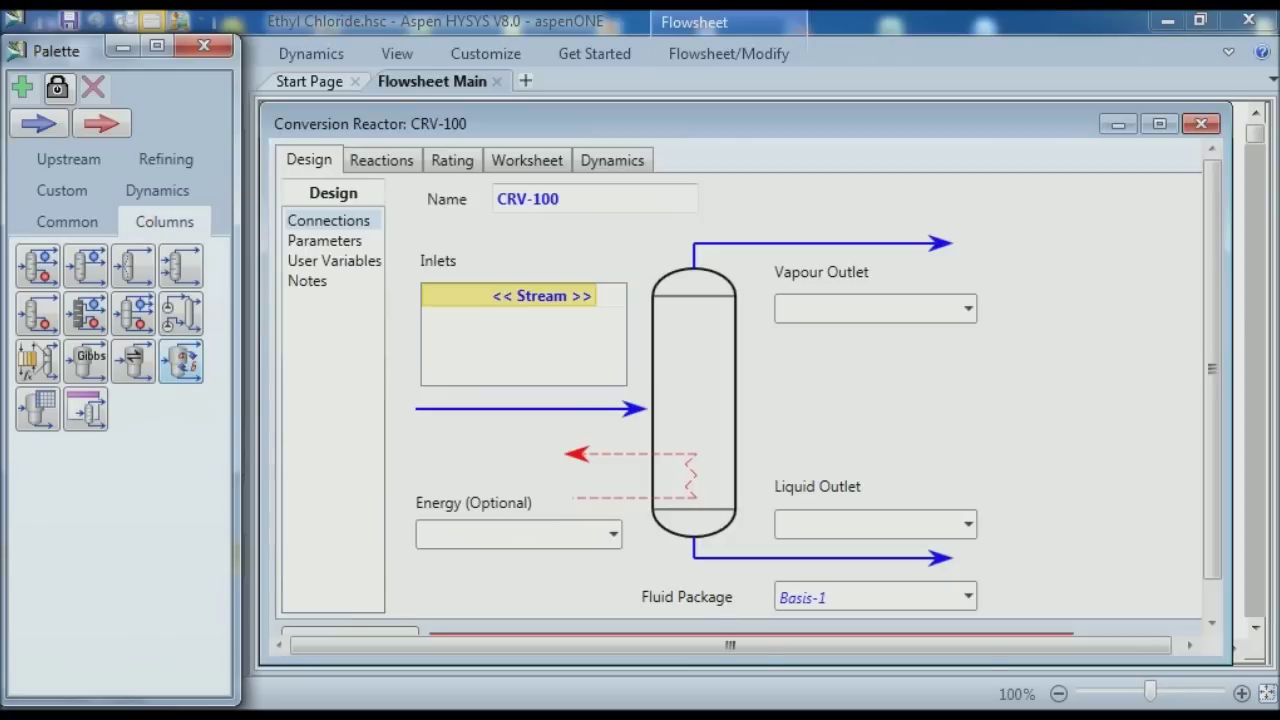
click(590, 302)
click(528, 329)
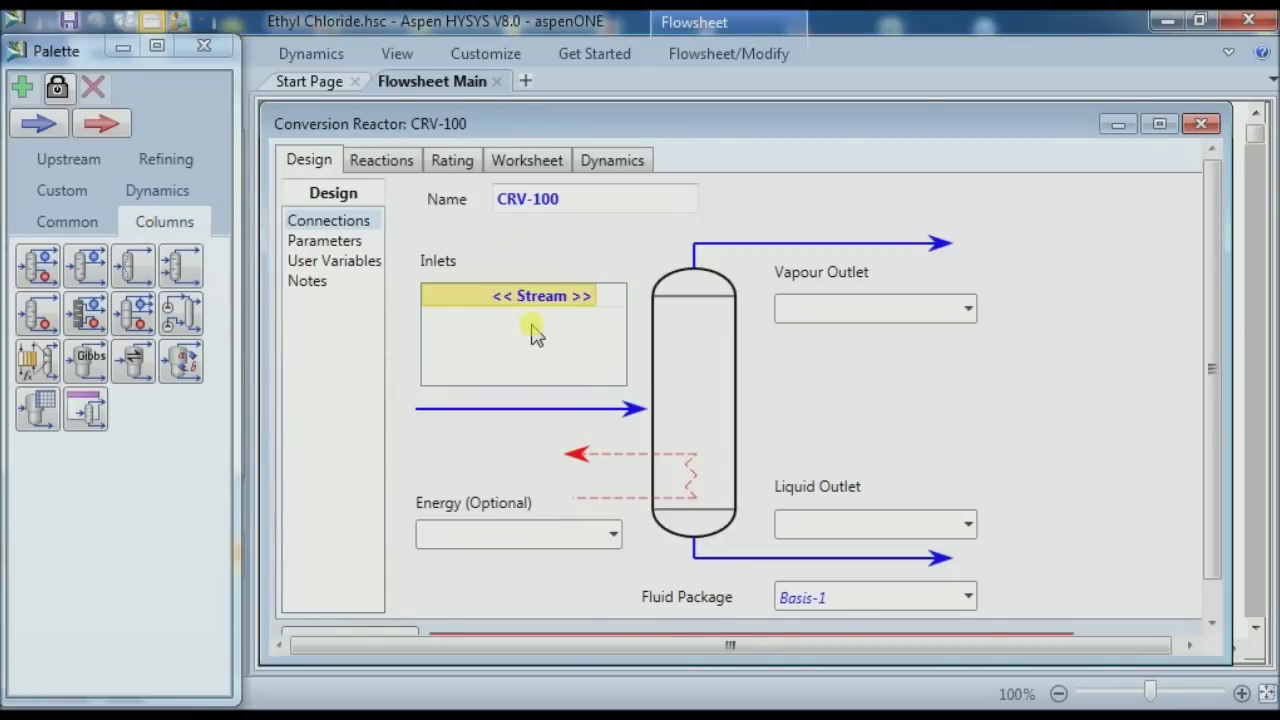
click(479, 533)
text(R-duty)
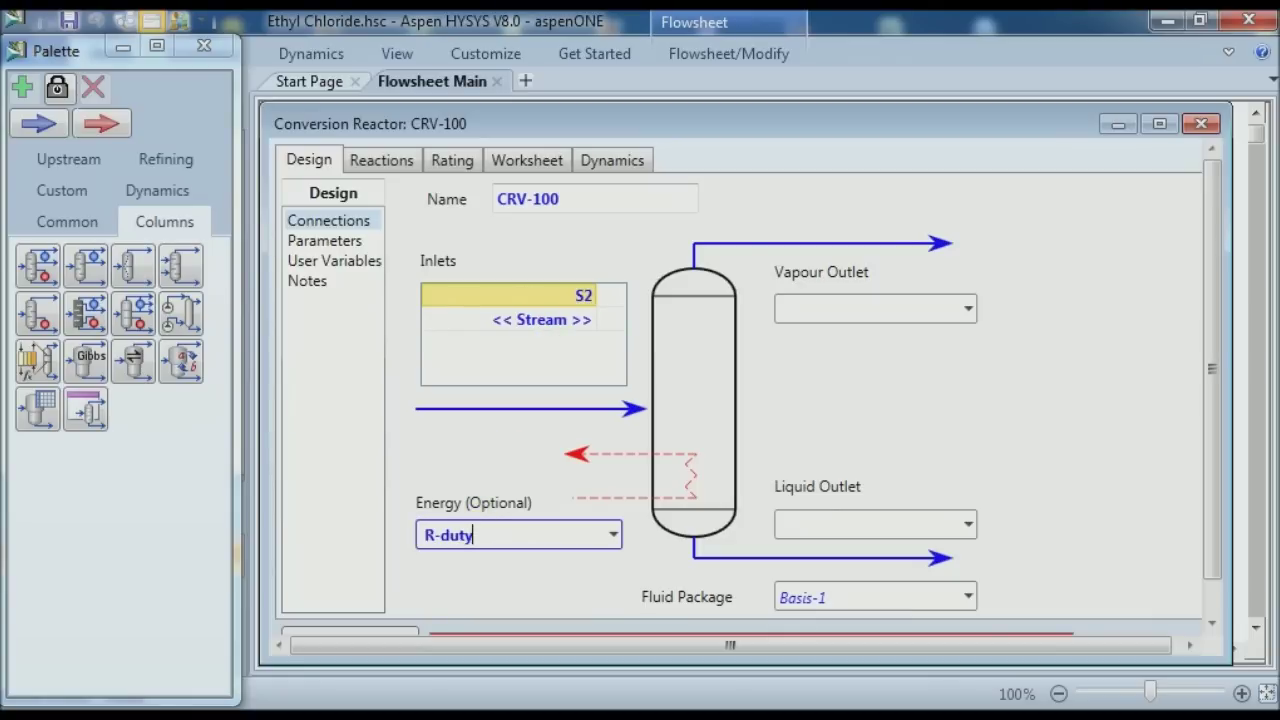
Name the conversion reactor's vapour outlet S3 and its liquid outlet Liq
click(832, 310)
text(S3)
click(812, 522)
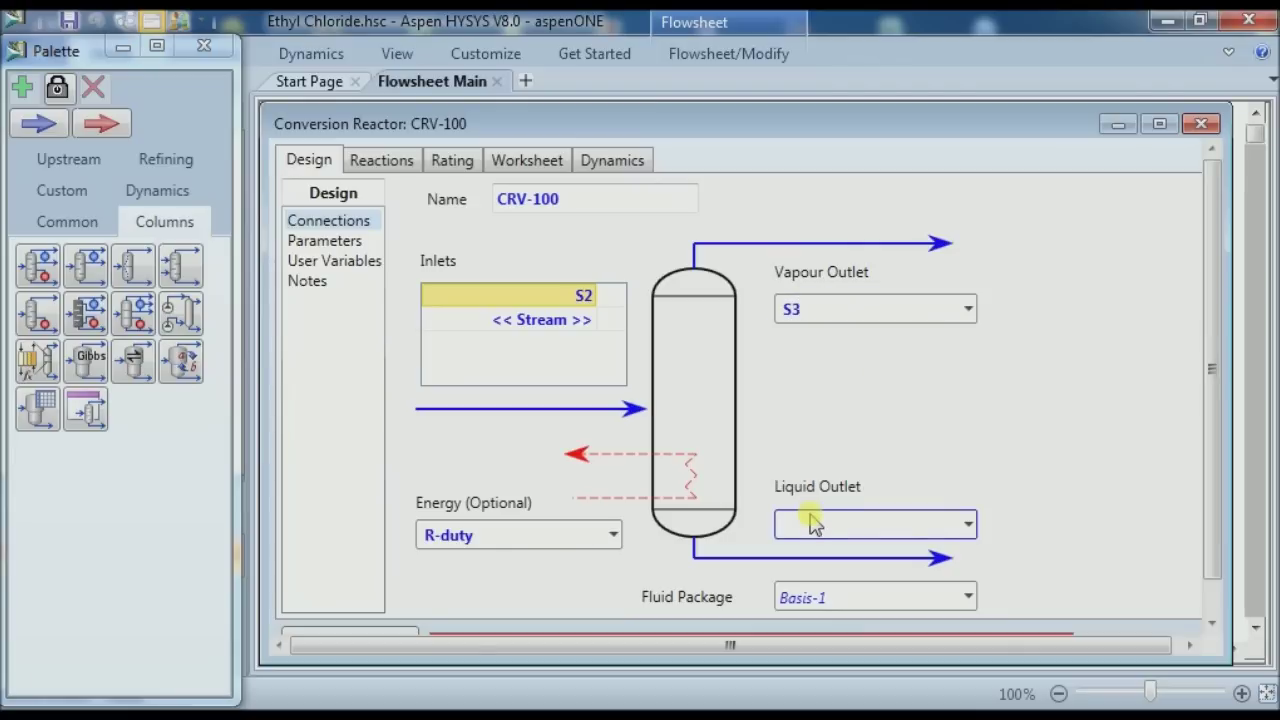
text(Liq)
click(1159, 122)
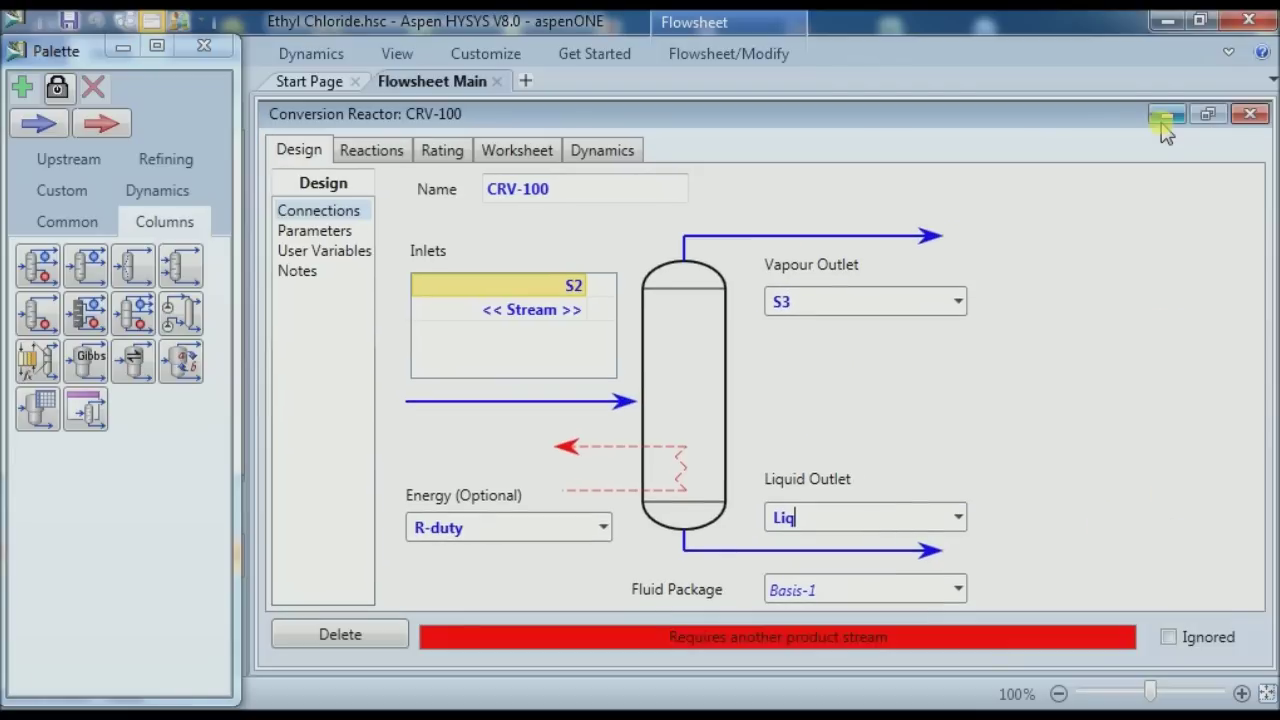
key(Return)
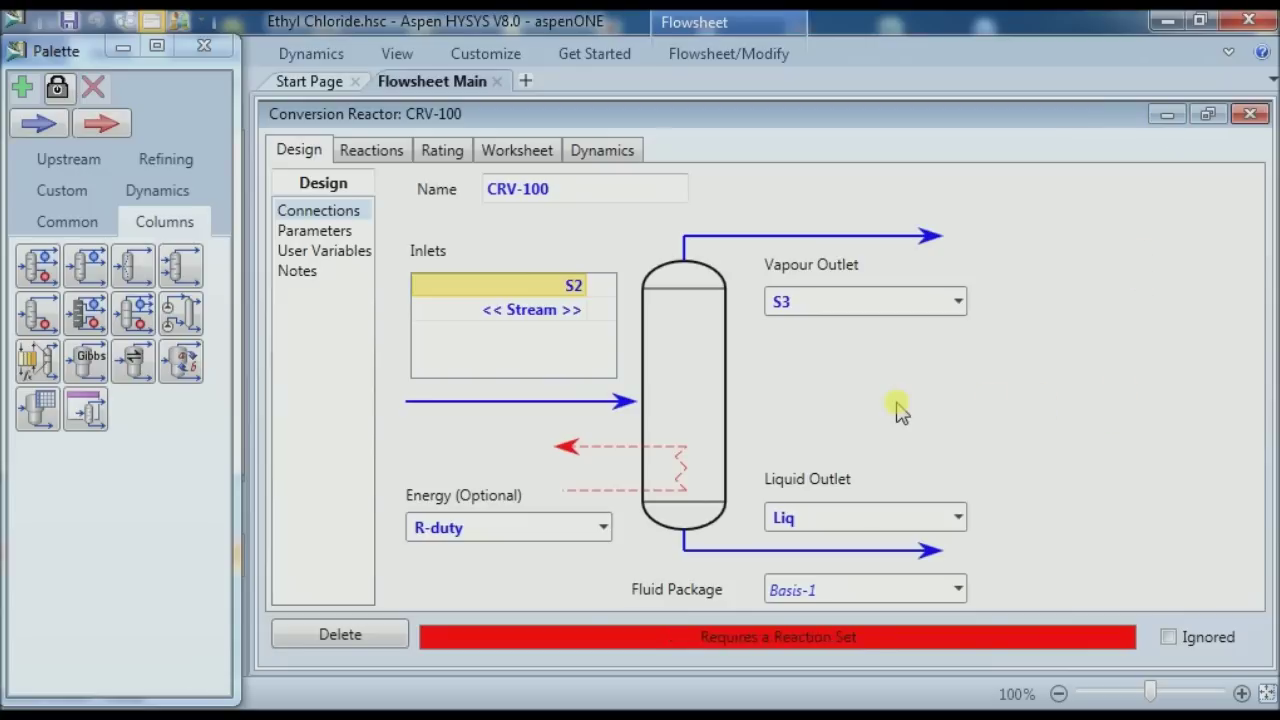
Assign reaction set Set-1 to the conversion reactor and return to the flowsheet with nothing selected
click(371, 149)
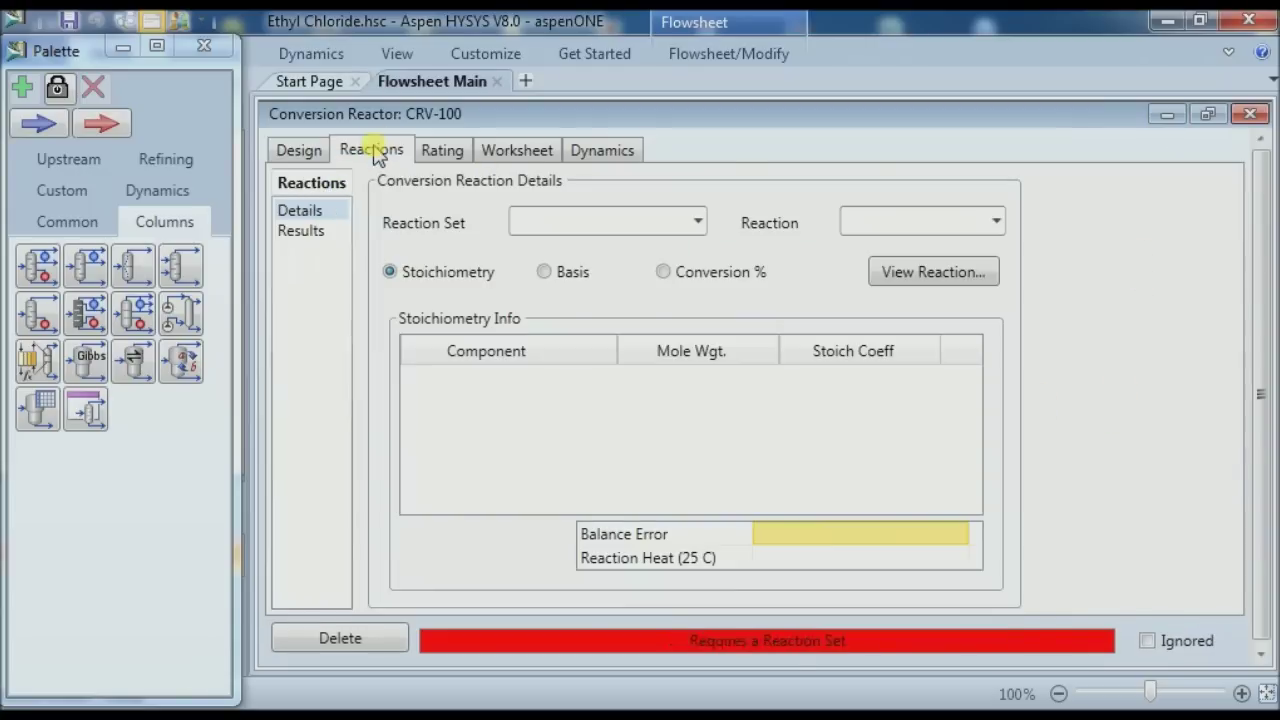
click(698, 221)
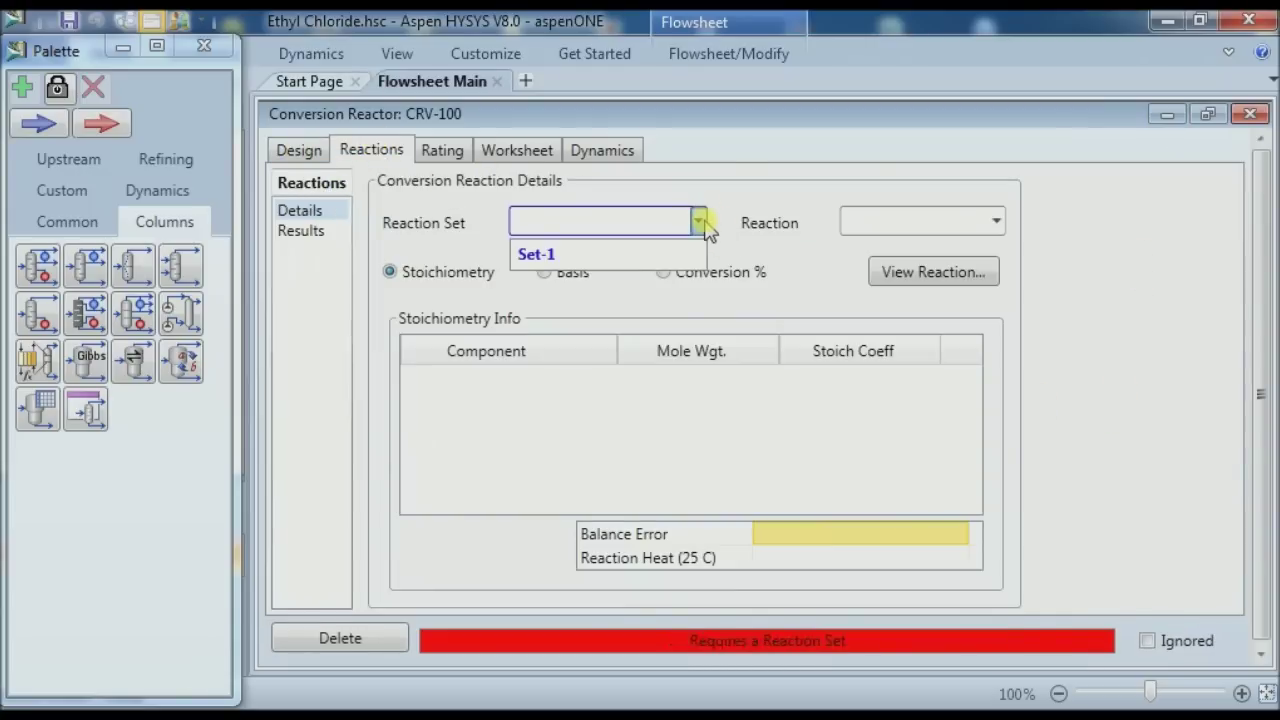
click(648, 256)
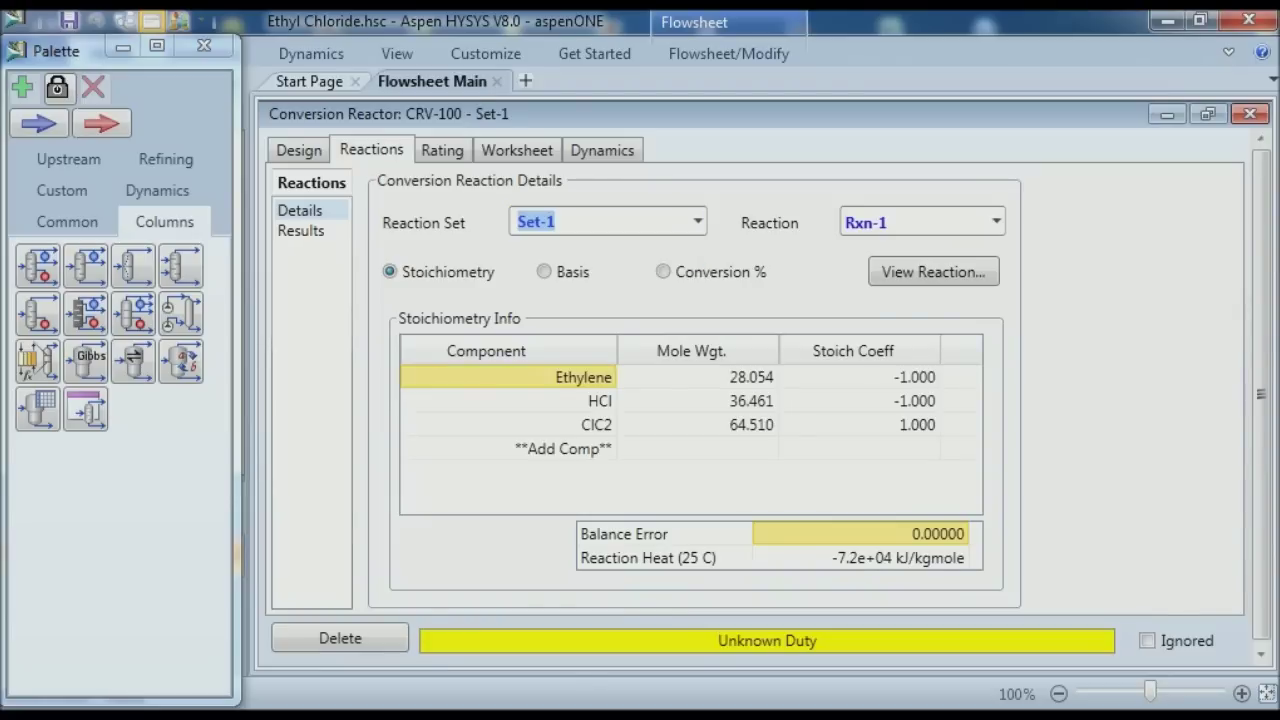
click(299, 152)
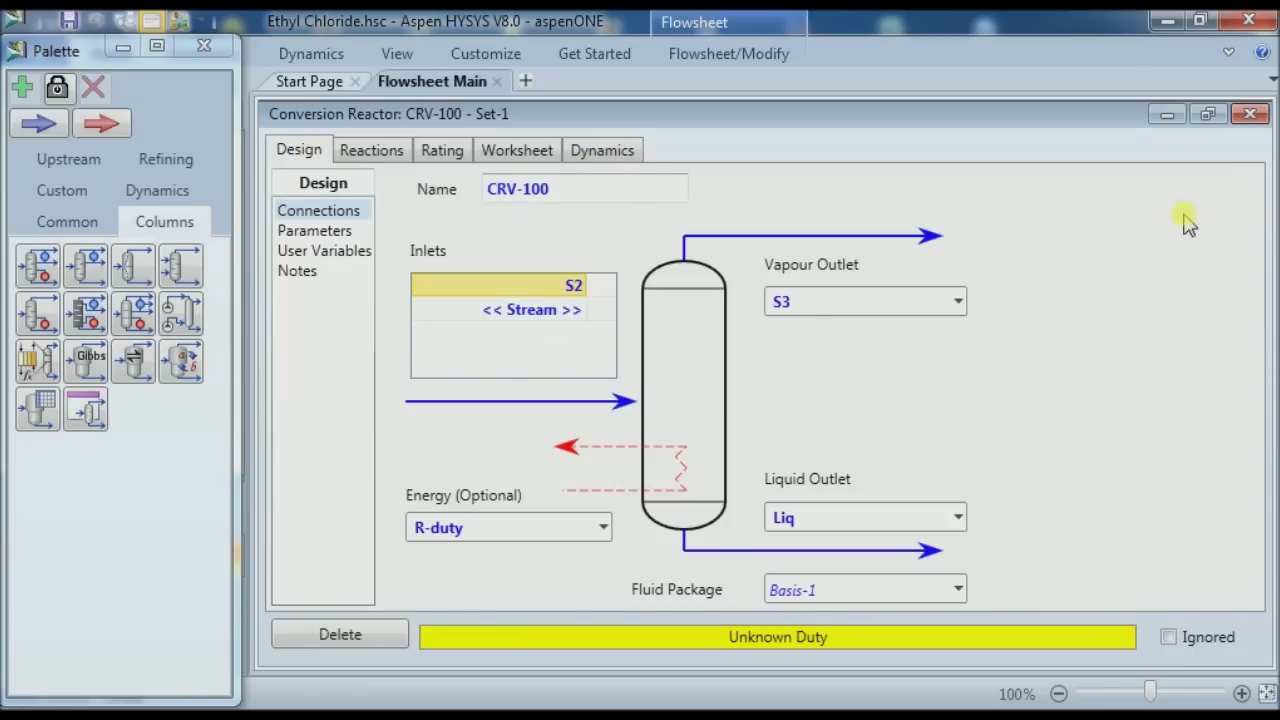
click(1253, 117)
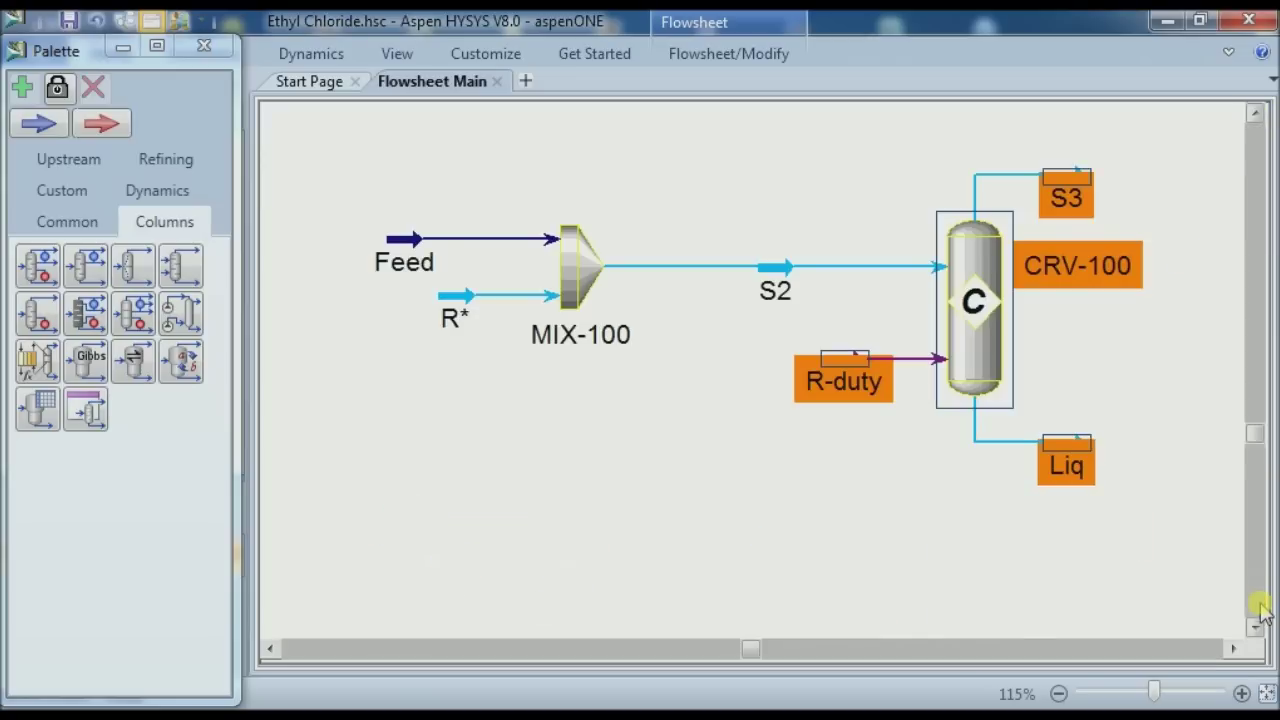
scroll(1262, 612, down, 5)
scroll(1263, 123, up, 5)
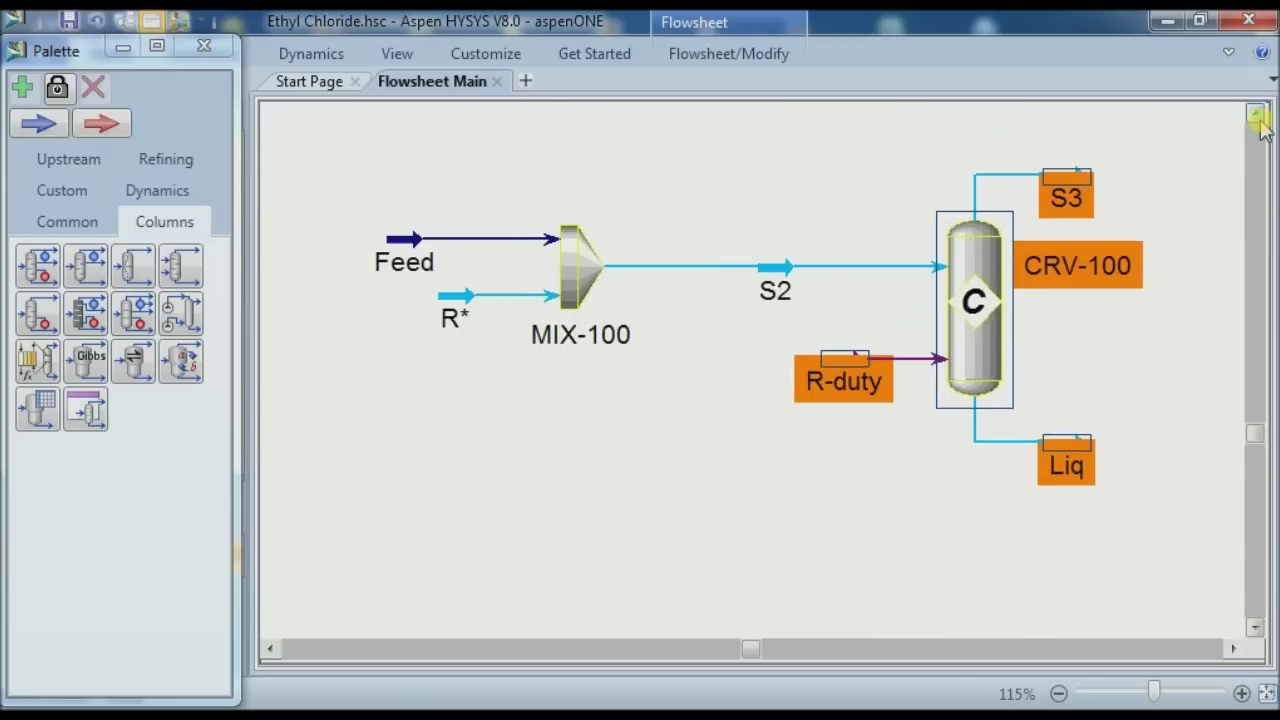
click(1163, 175)
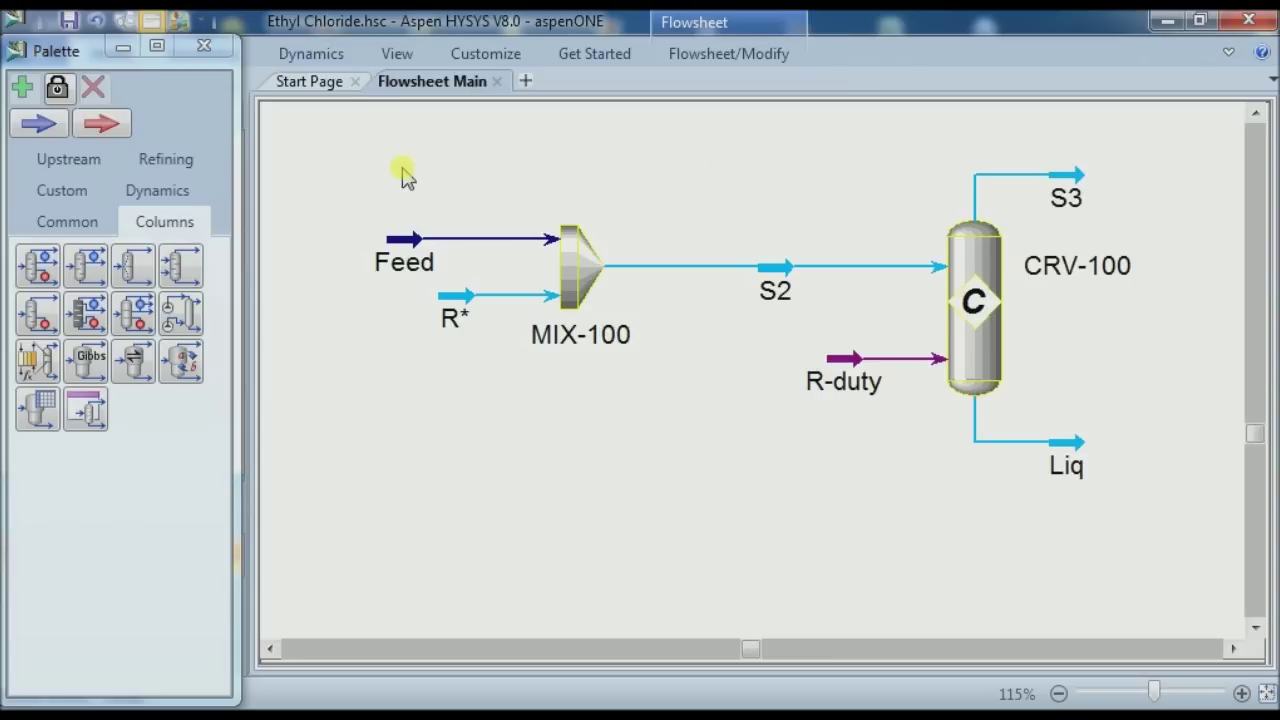
Add a component splitter to the flowsheet and connect stream S3 as its inlet
double_click(133, 270)
click(696, 280)
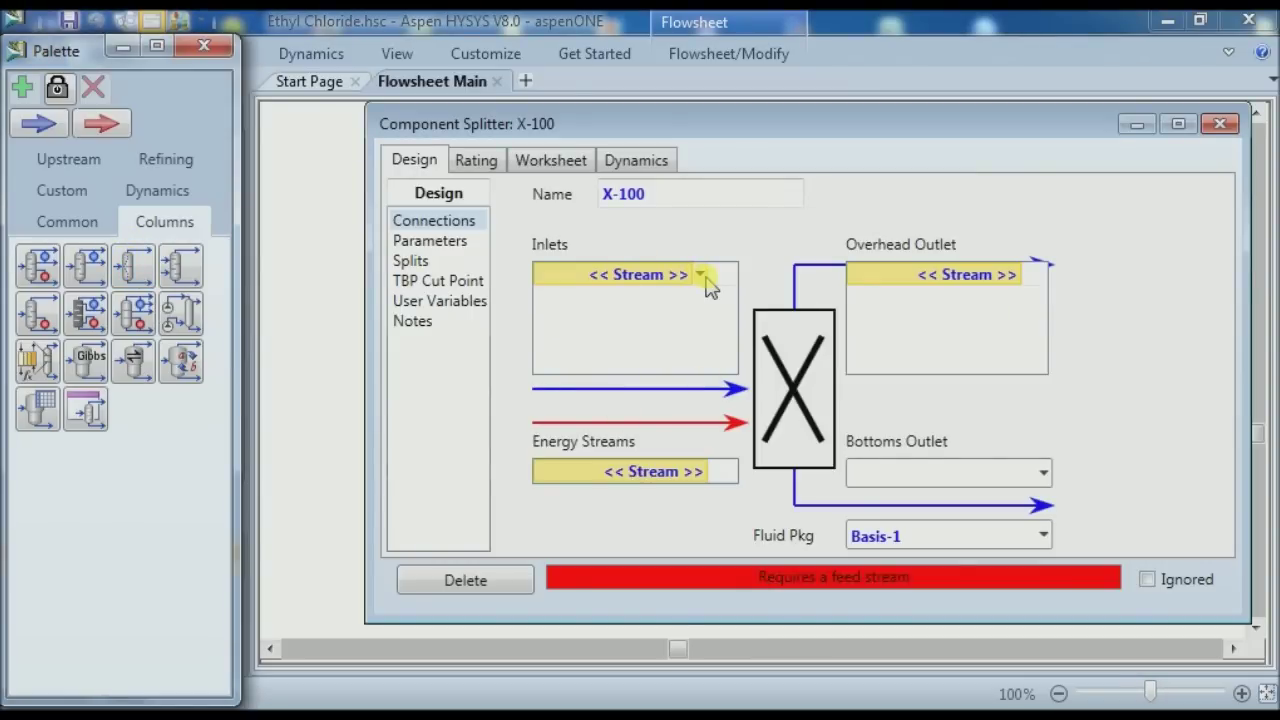
click(704, 279)
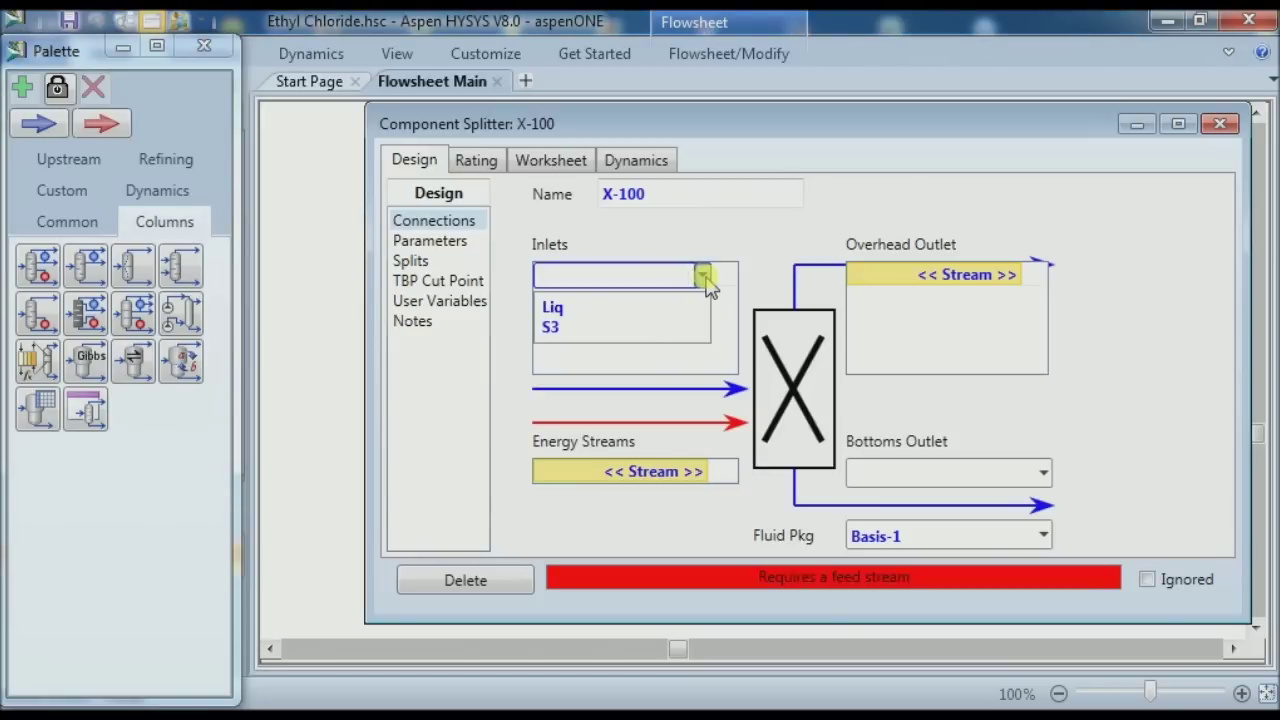
click(623, 326)
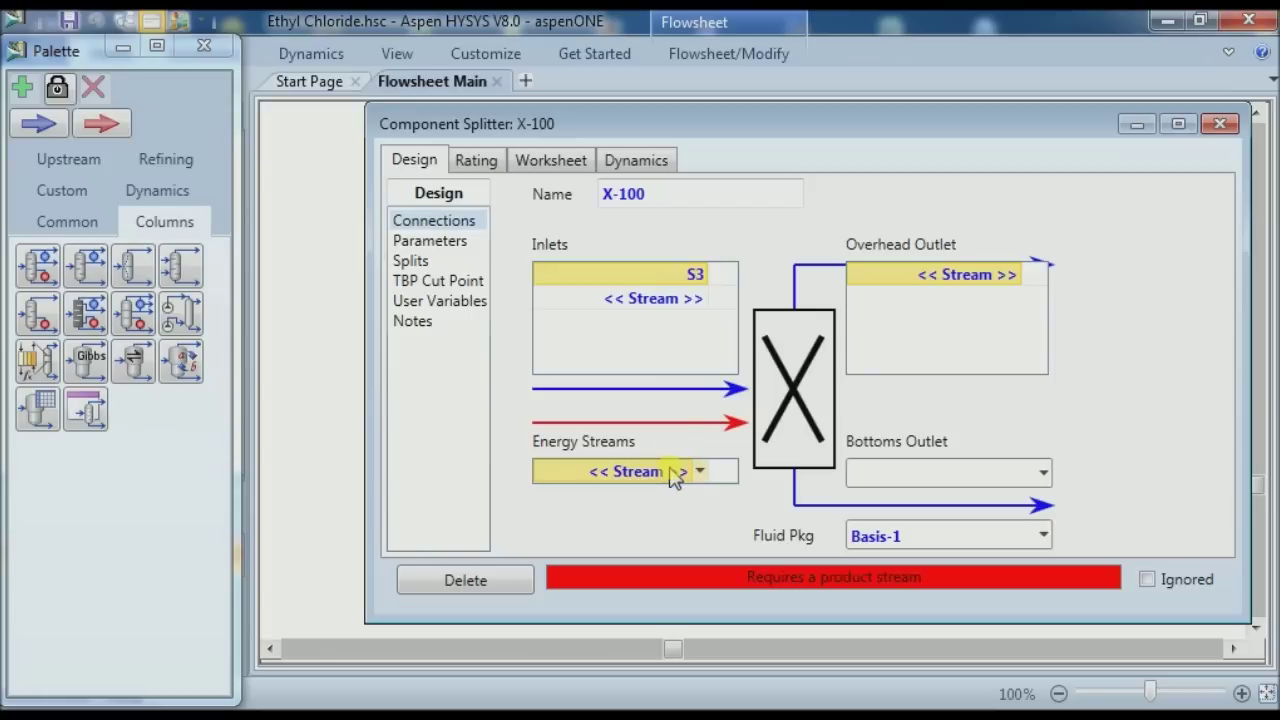
Attach an energy stream named S-Duty to the component splitter and name its overhead outlet S4
text(S)
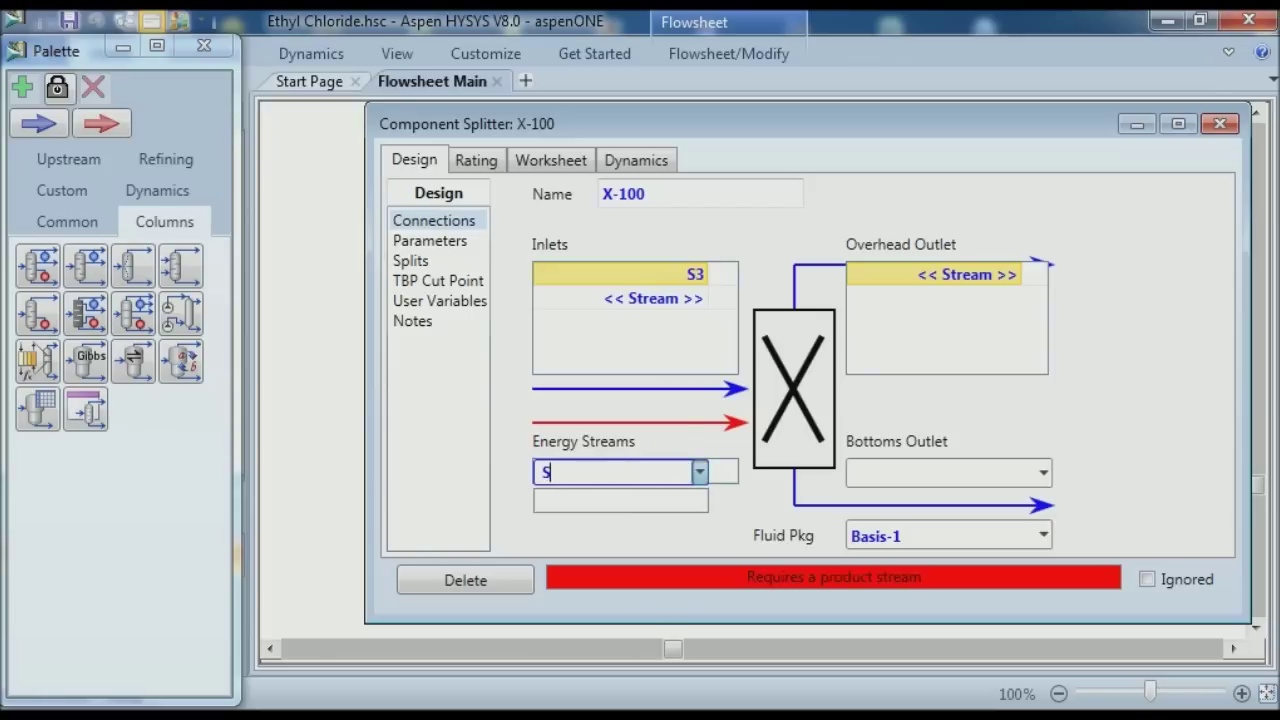
text(-Duty)
click(985, 274)
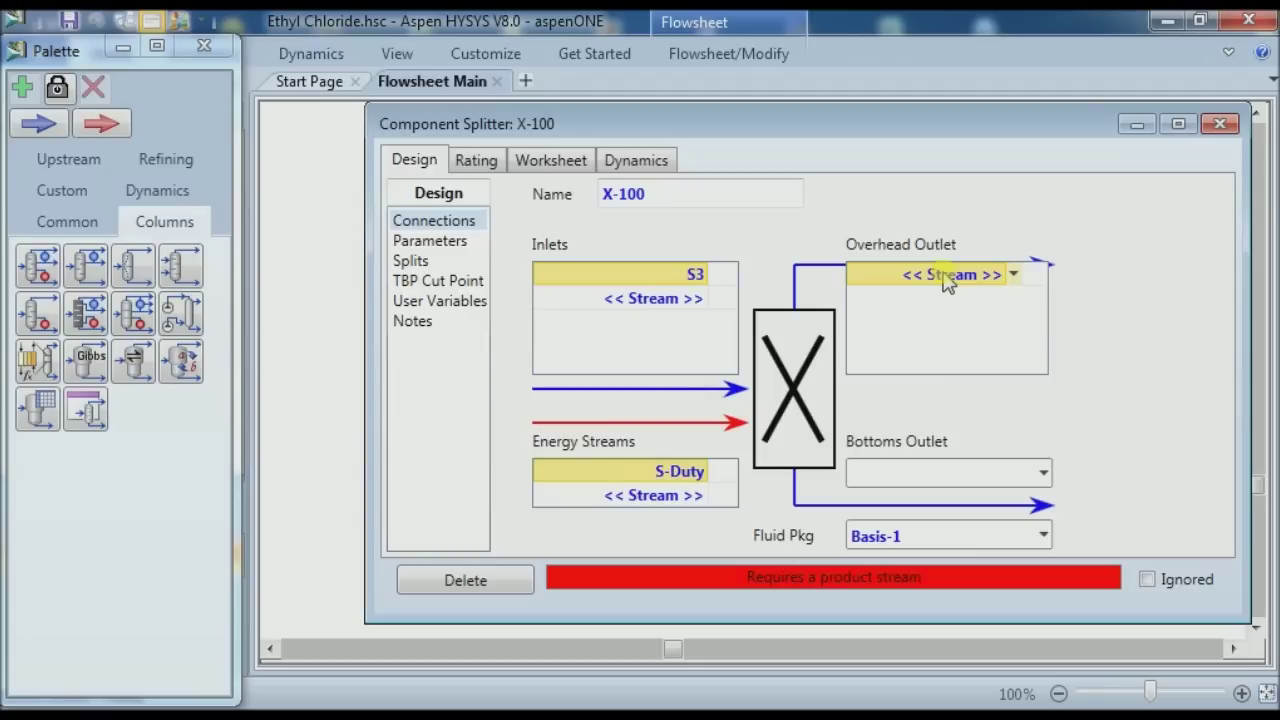
text(S4)
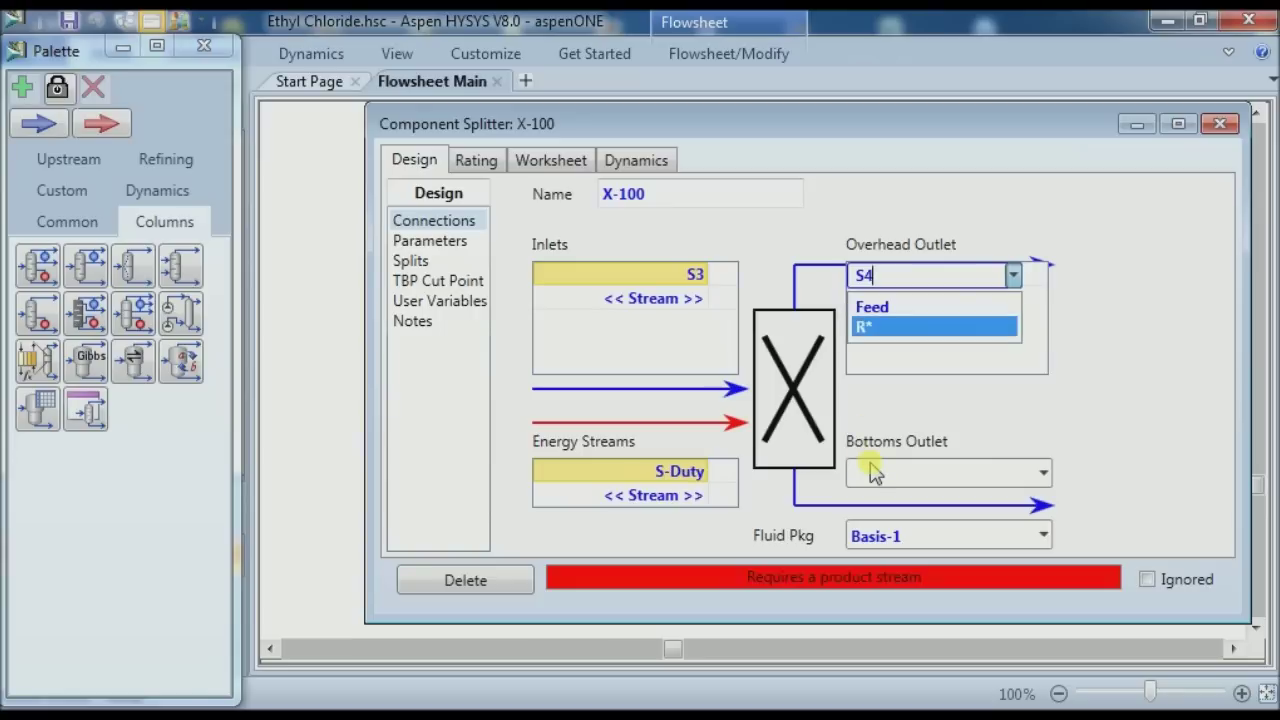
key(Return)
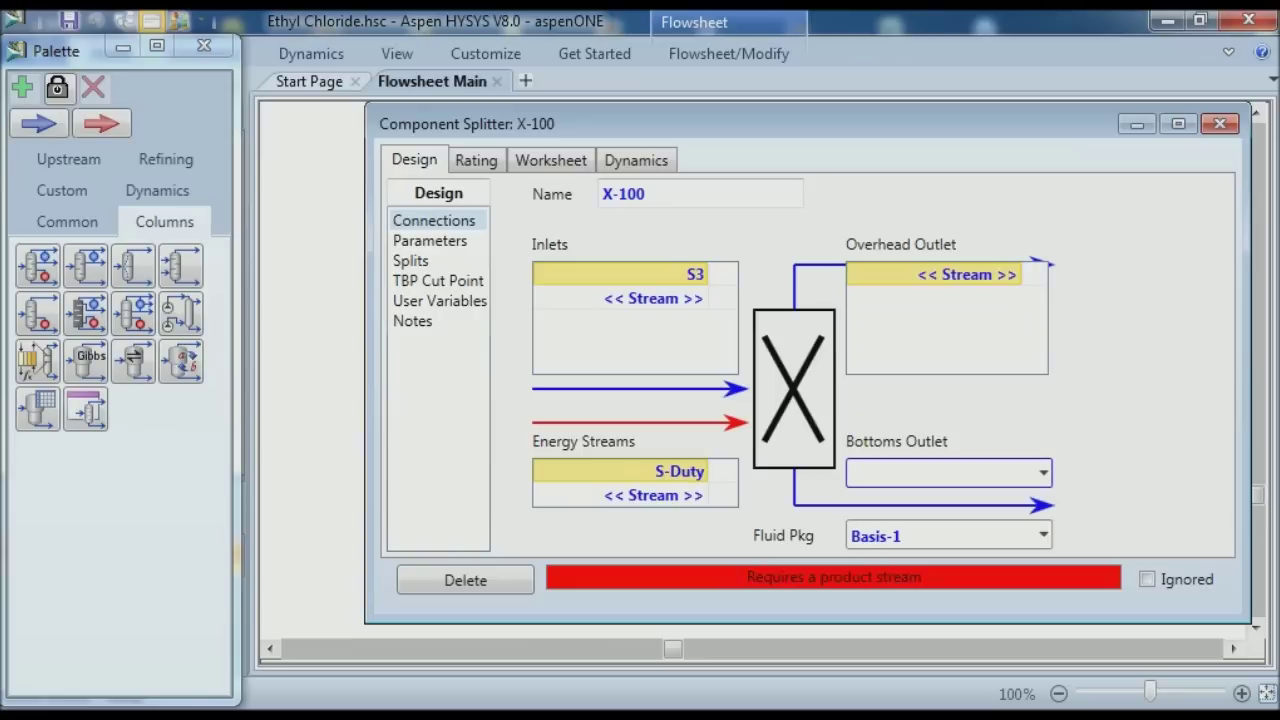
click(414, 160)
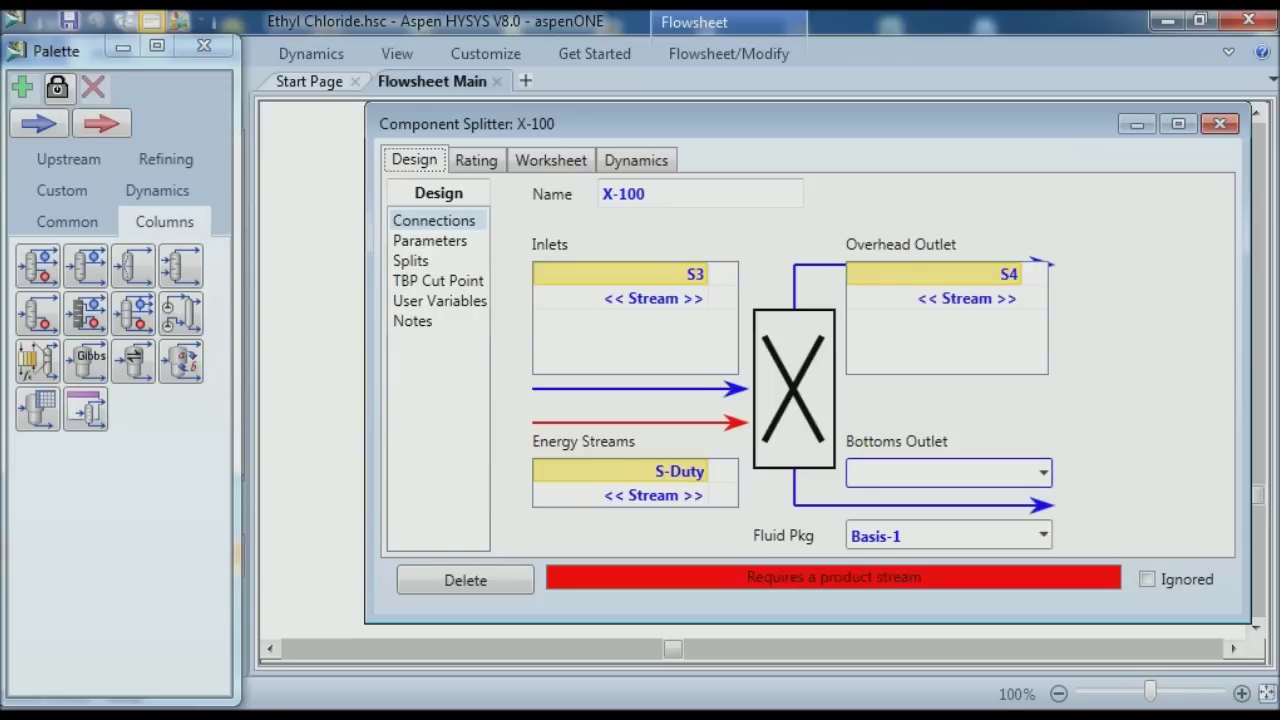
Name the component splitter's bottoms outlet stream P
click(933, 476)
text(P)
key(Return)
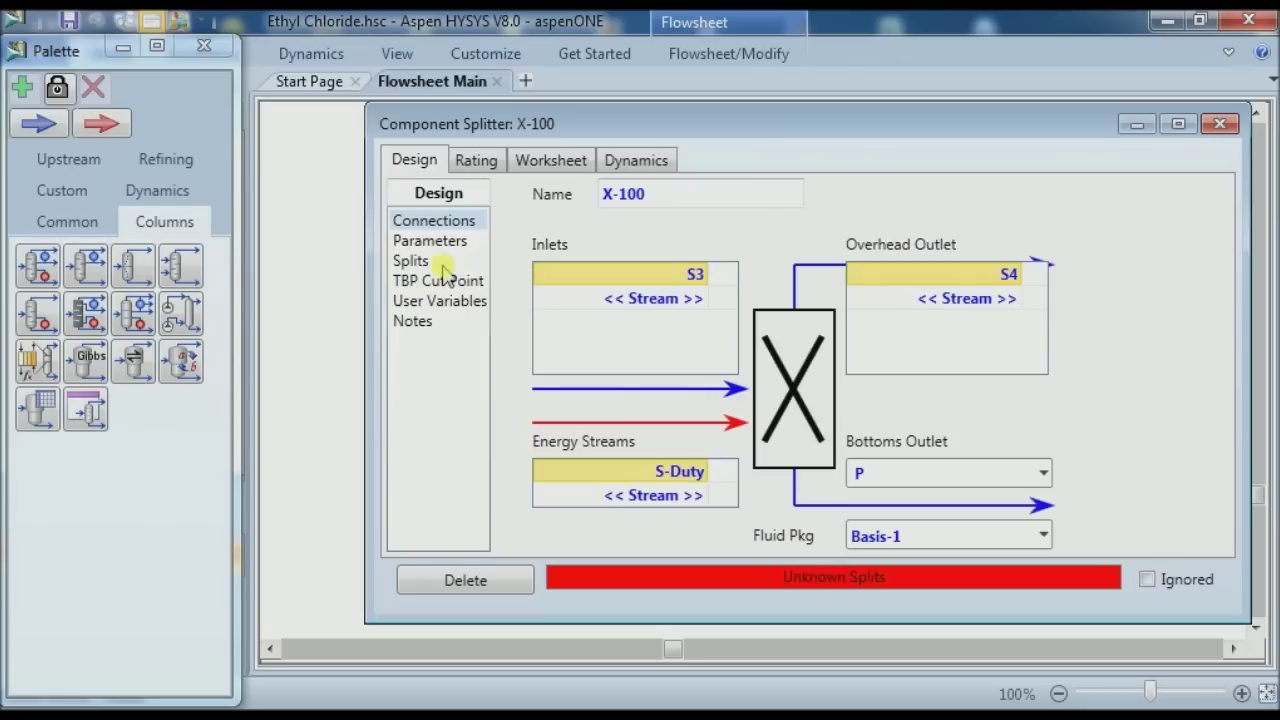
Set the splitter's split fractions to stream P as 0 for Ethylene, Nitrogen and HCl, and 1 for ClC2
click(409, 262)
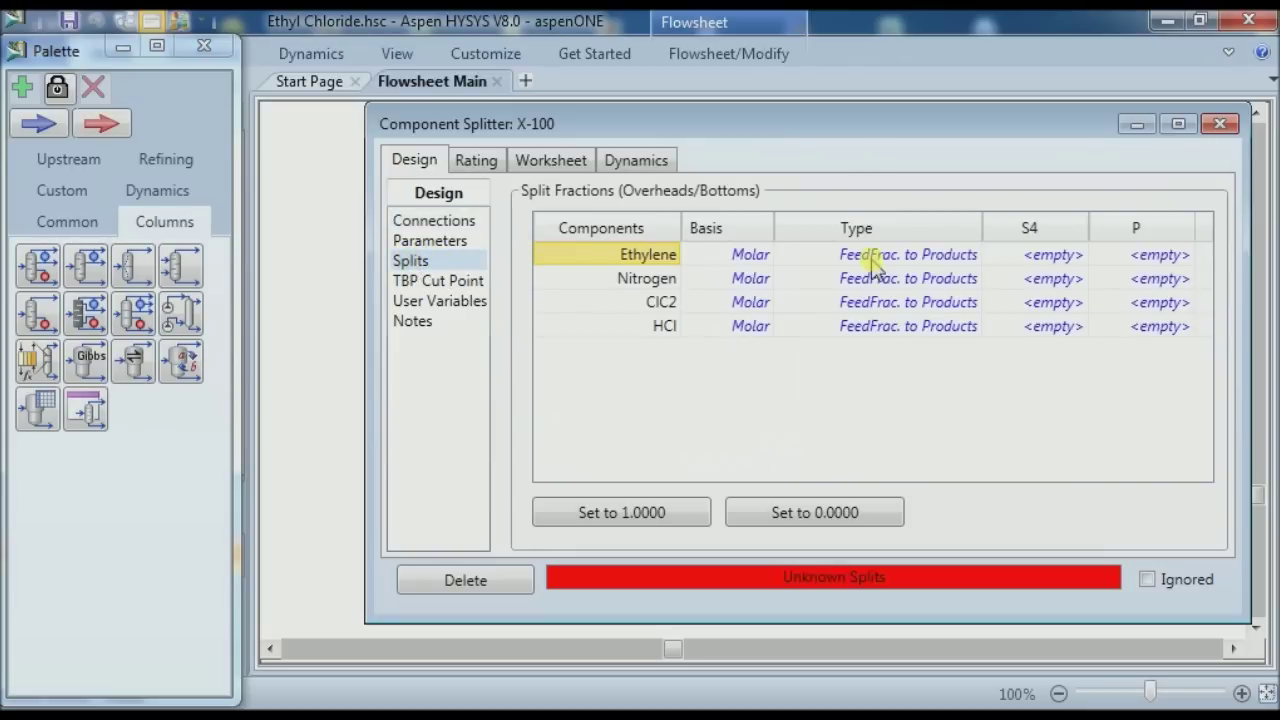
click(1157, 258)
text(0)
key(Return)
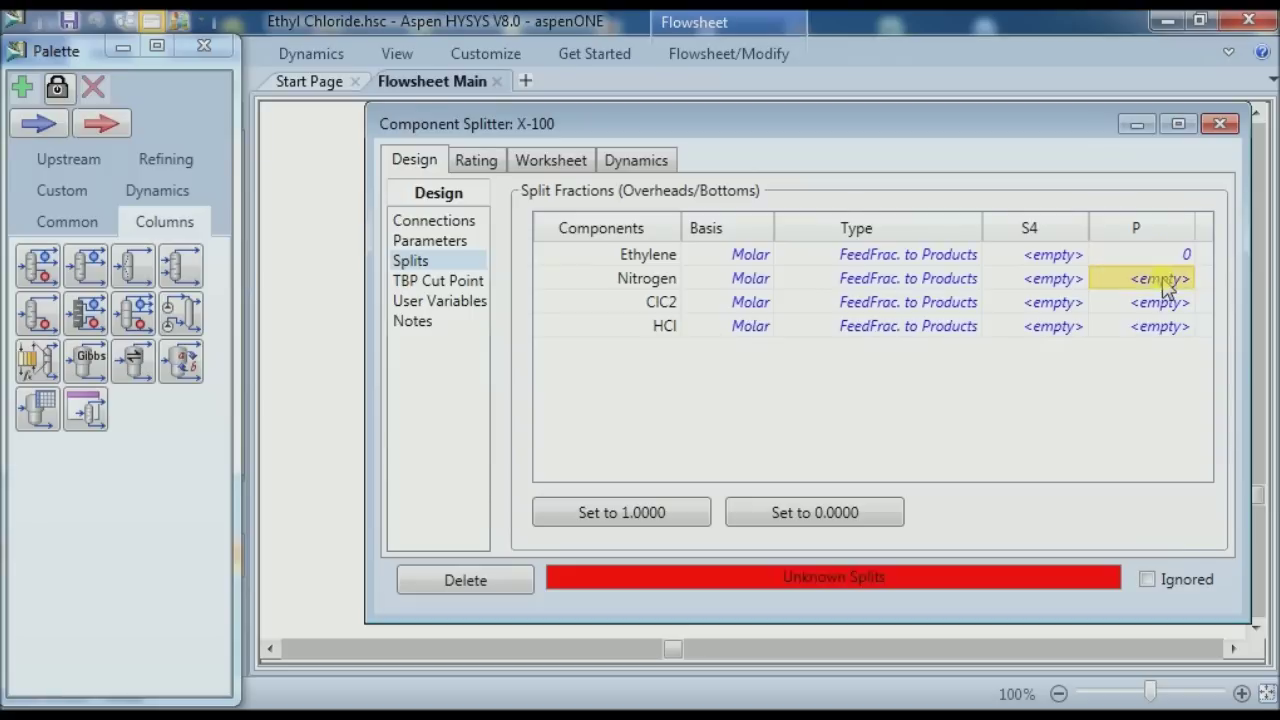
text(0)
key(Return)
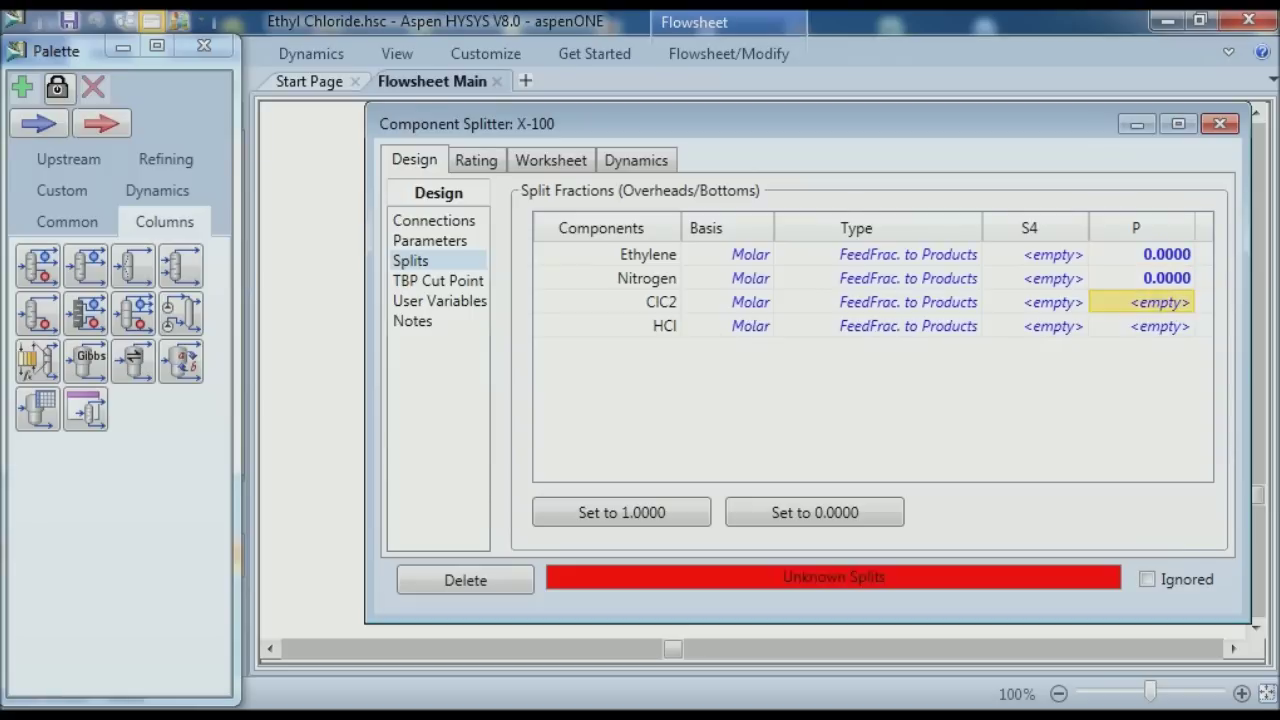
text(1)
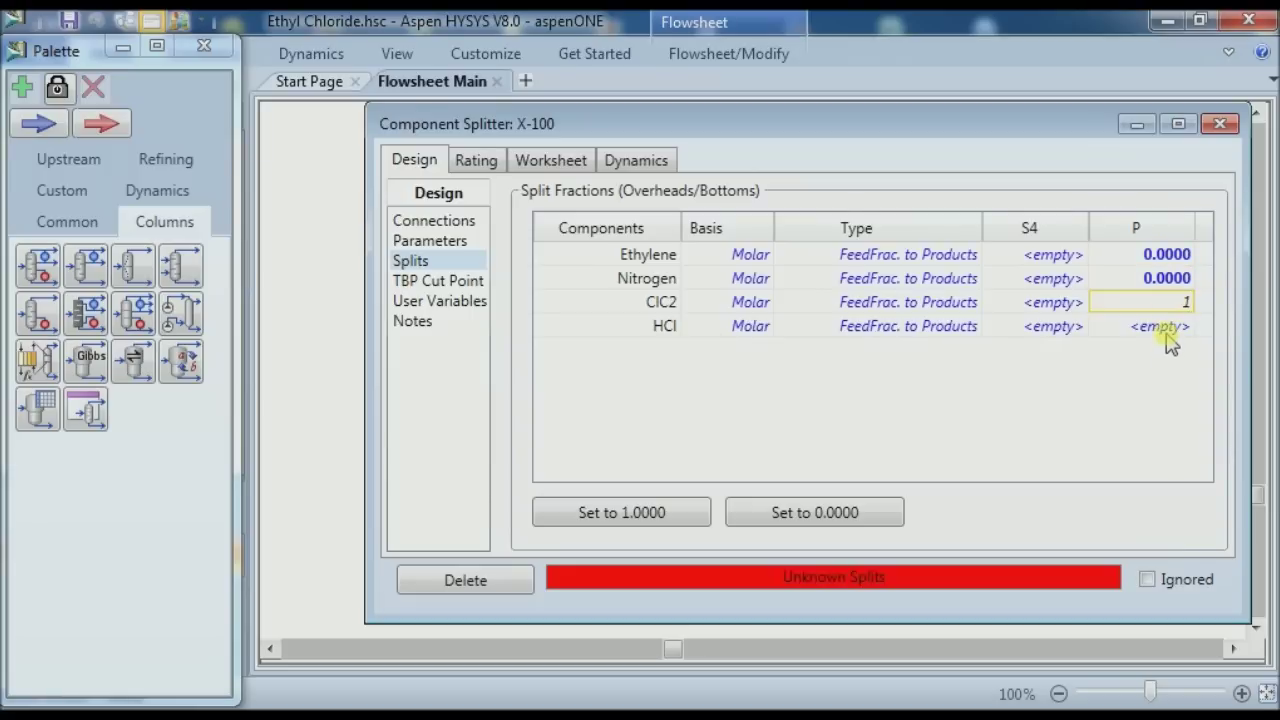
key(Return)
text(0)
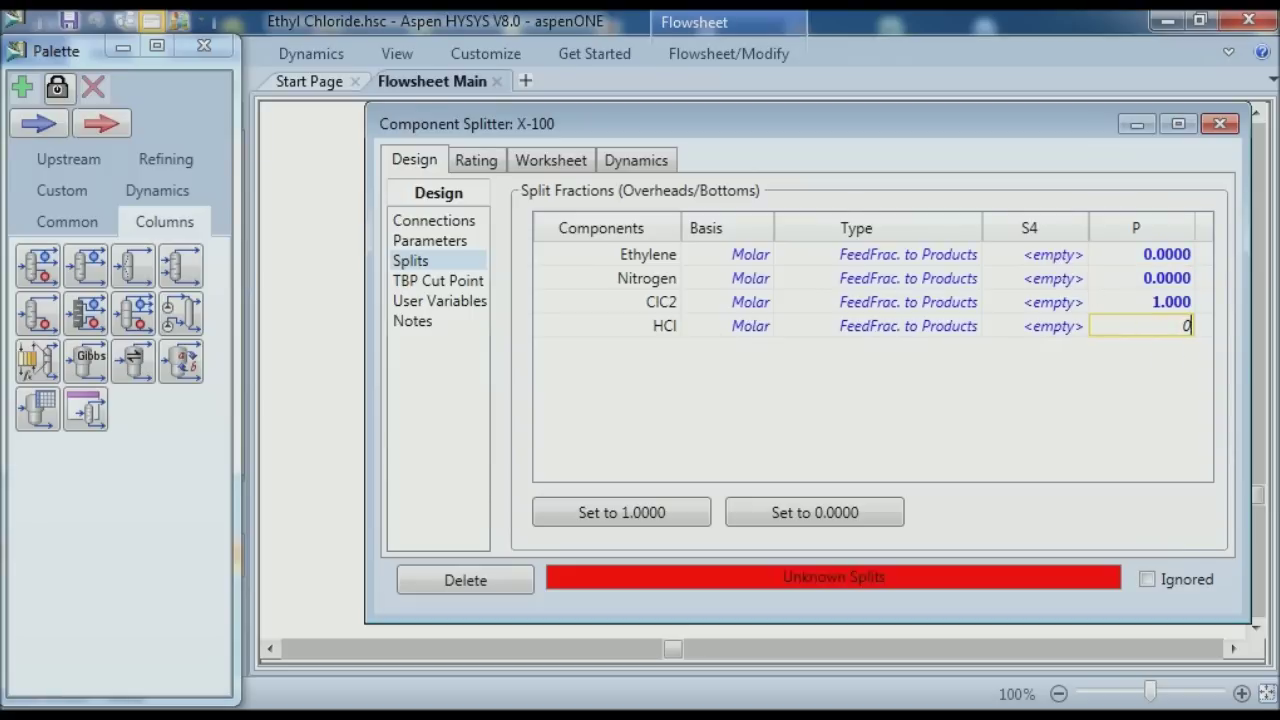
click(1056, 262)
text(0)
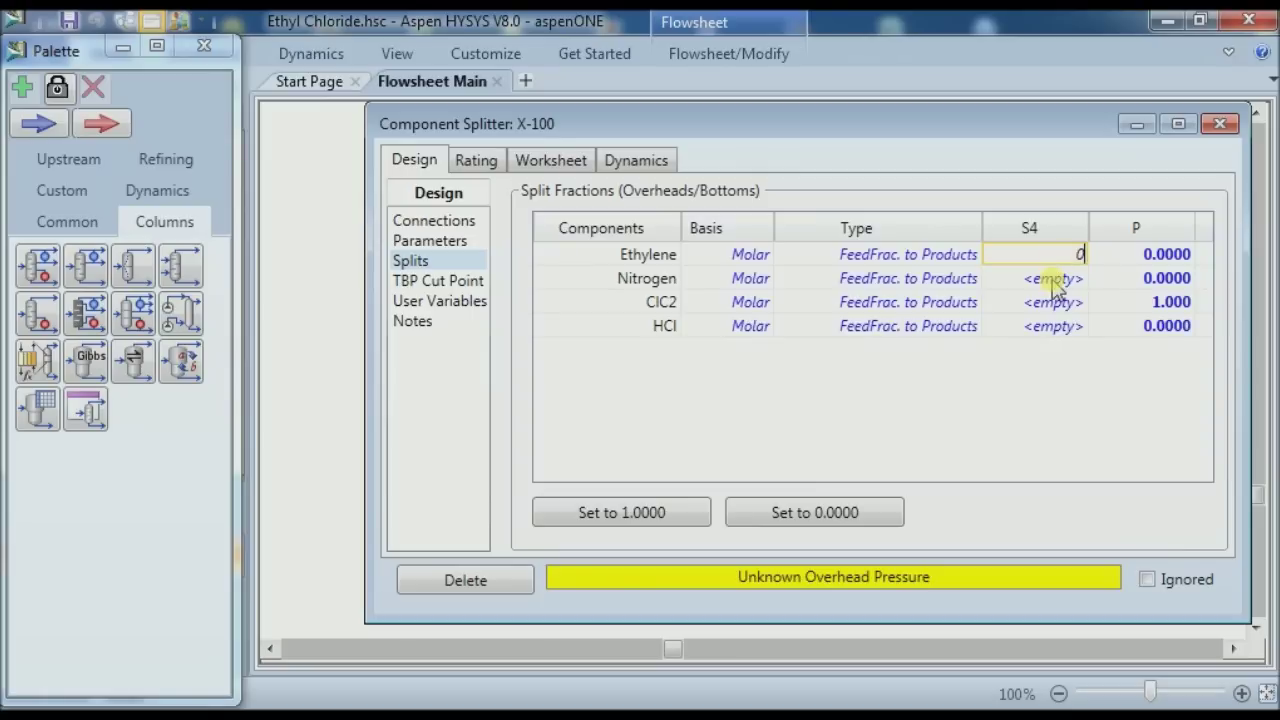
key(Return)
Set the split fractions to stream S4 as 1 for Ethylene, Nitrogen and HCl, and 0 for ClC2, and close the splitter
click(1062, 254)
text(1)
key(Return)
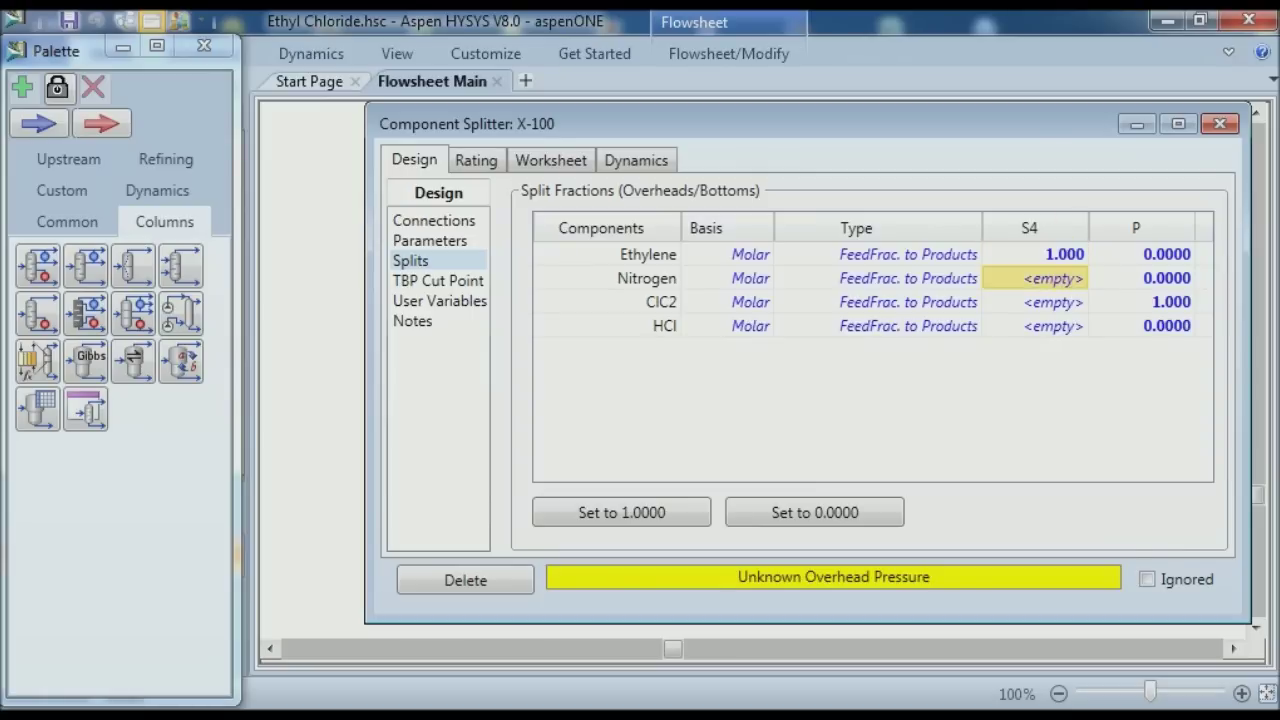
text(1)
key(Return)
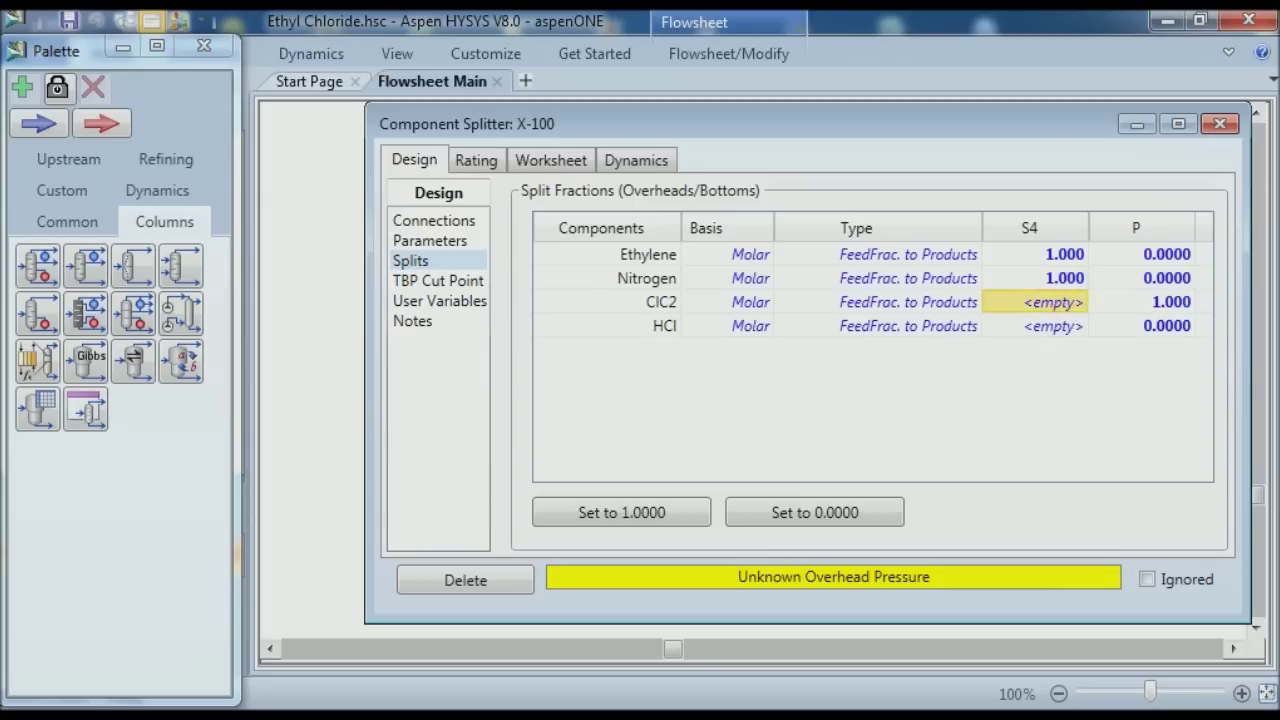
text(0)
key(Return)
text(1)
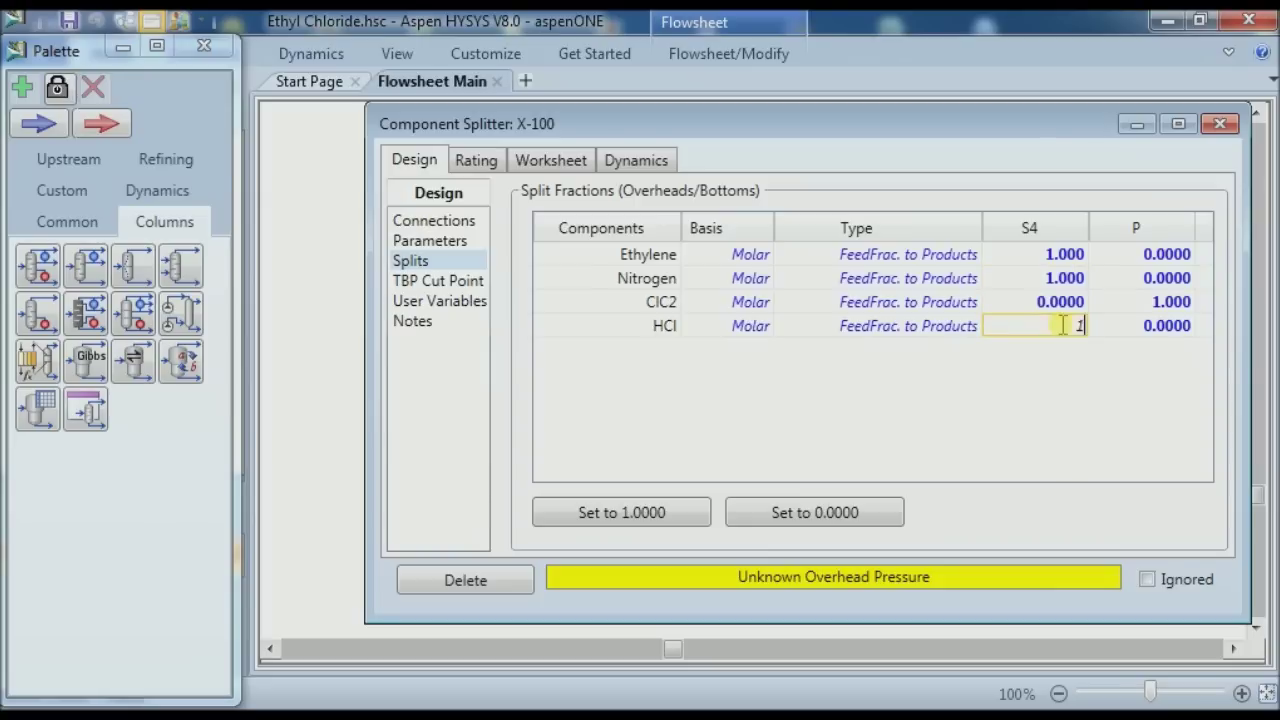
key(Return)
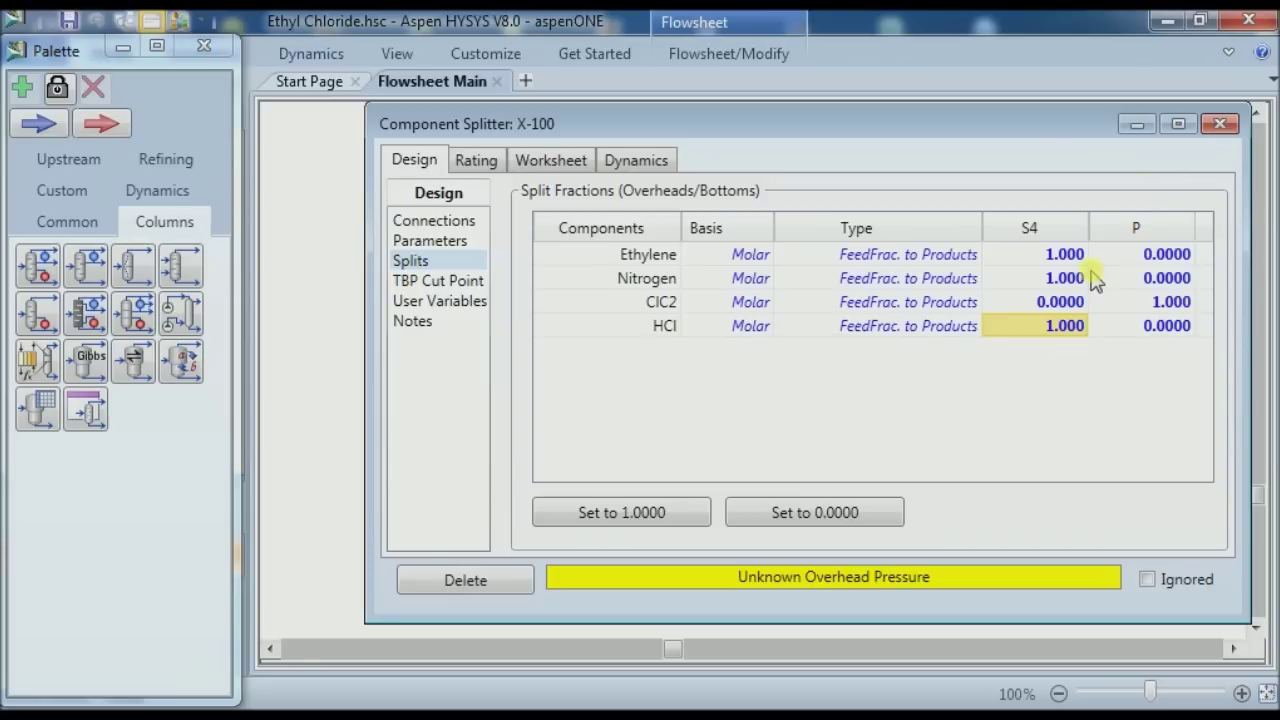
click(1220, 124)
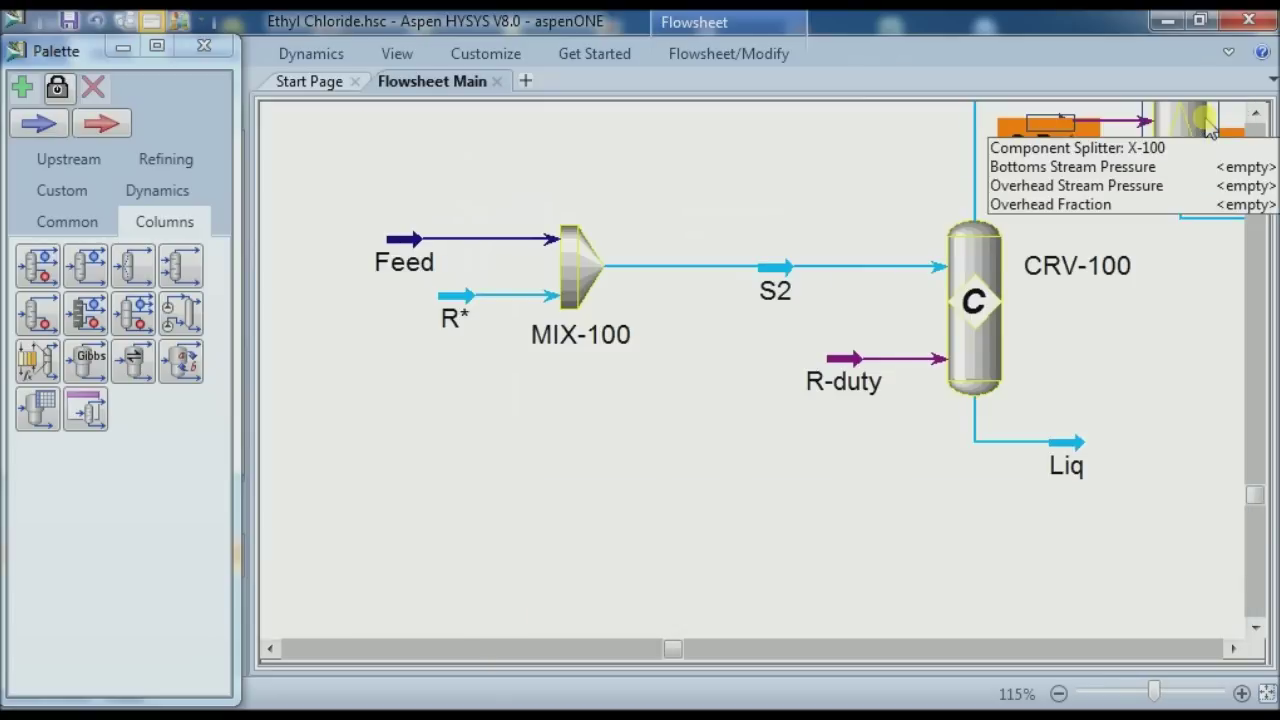
Add a tee to the flowsheet and connect stream S4 as its inlet
click(1233, 648)
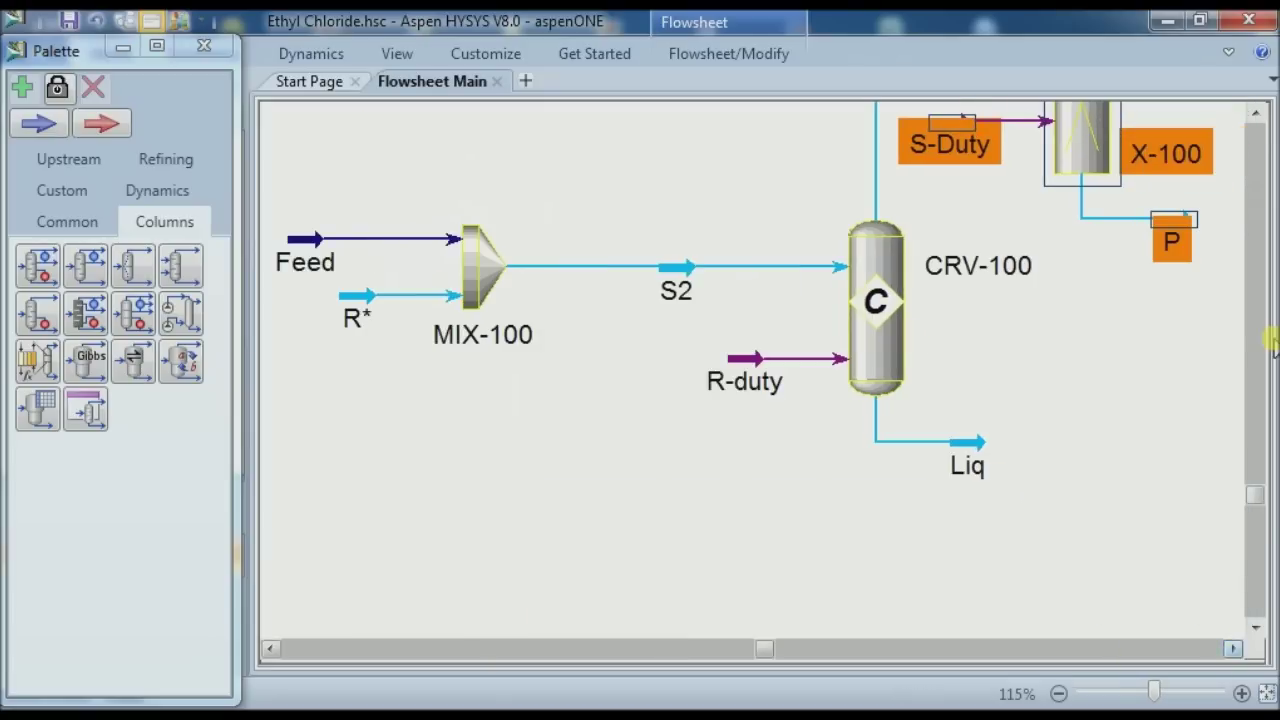
click(1262, 112)
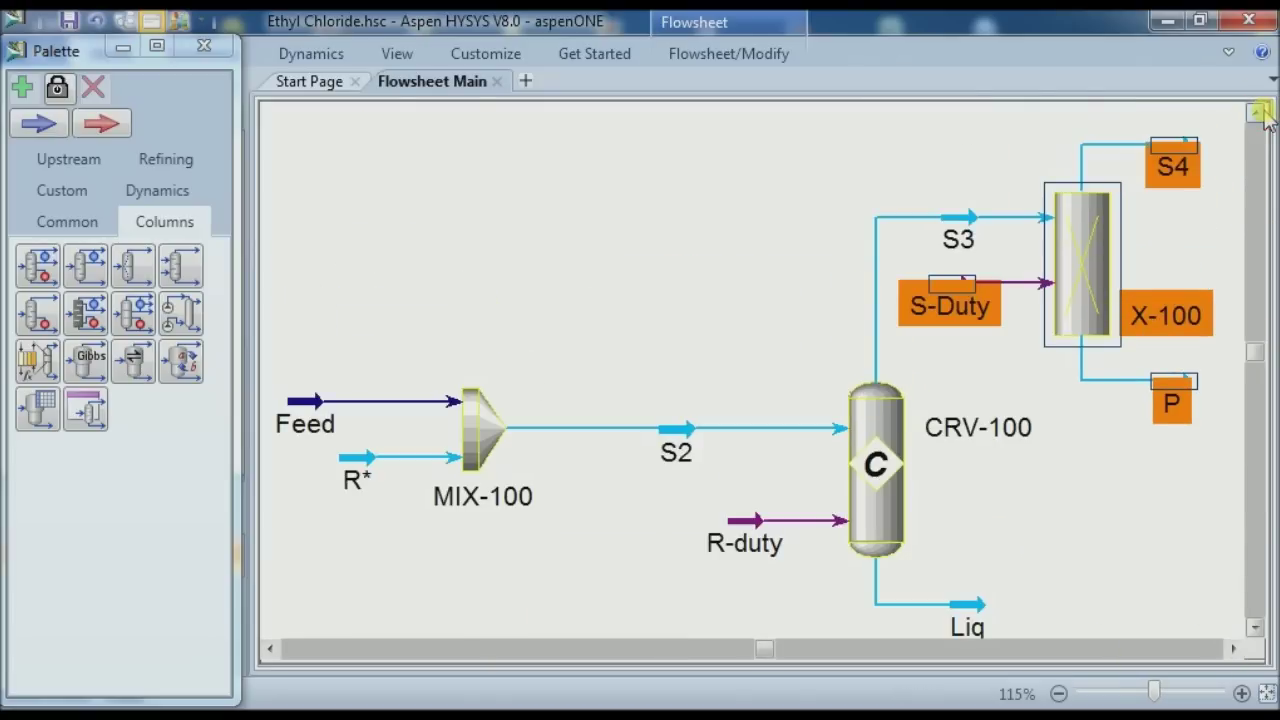
click(1114, 471)
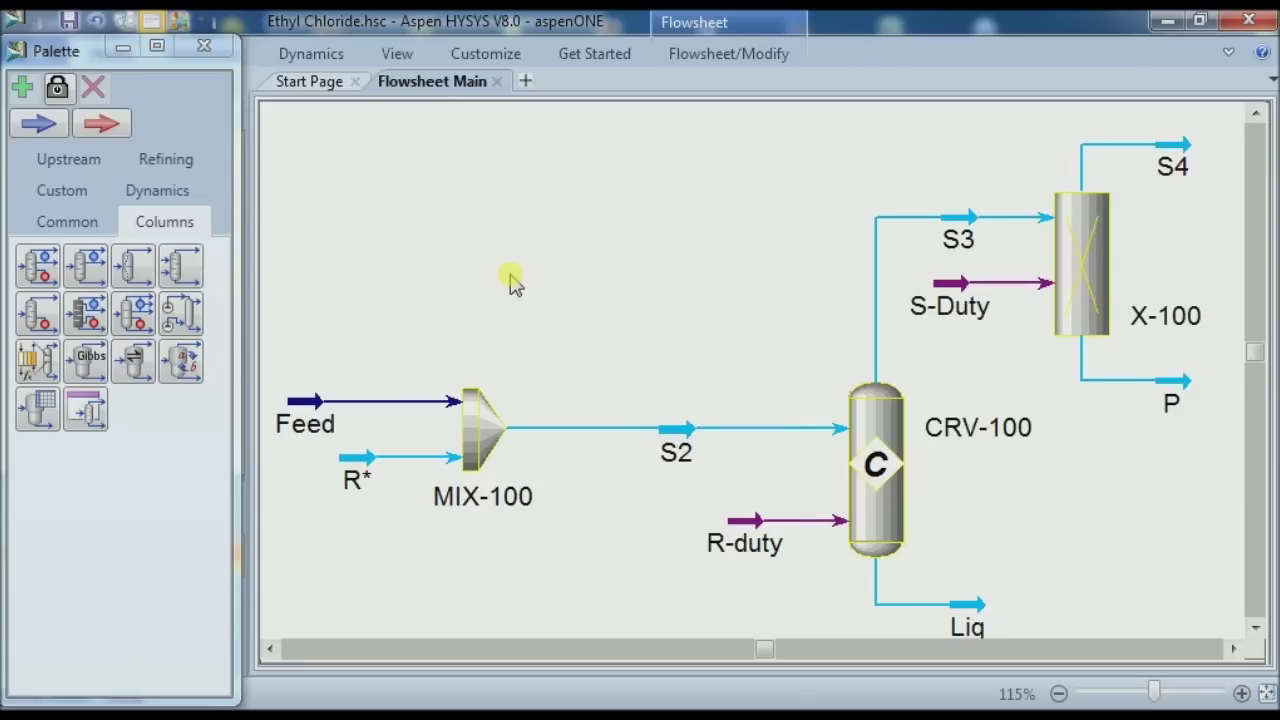
click(50, 222)
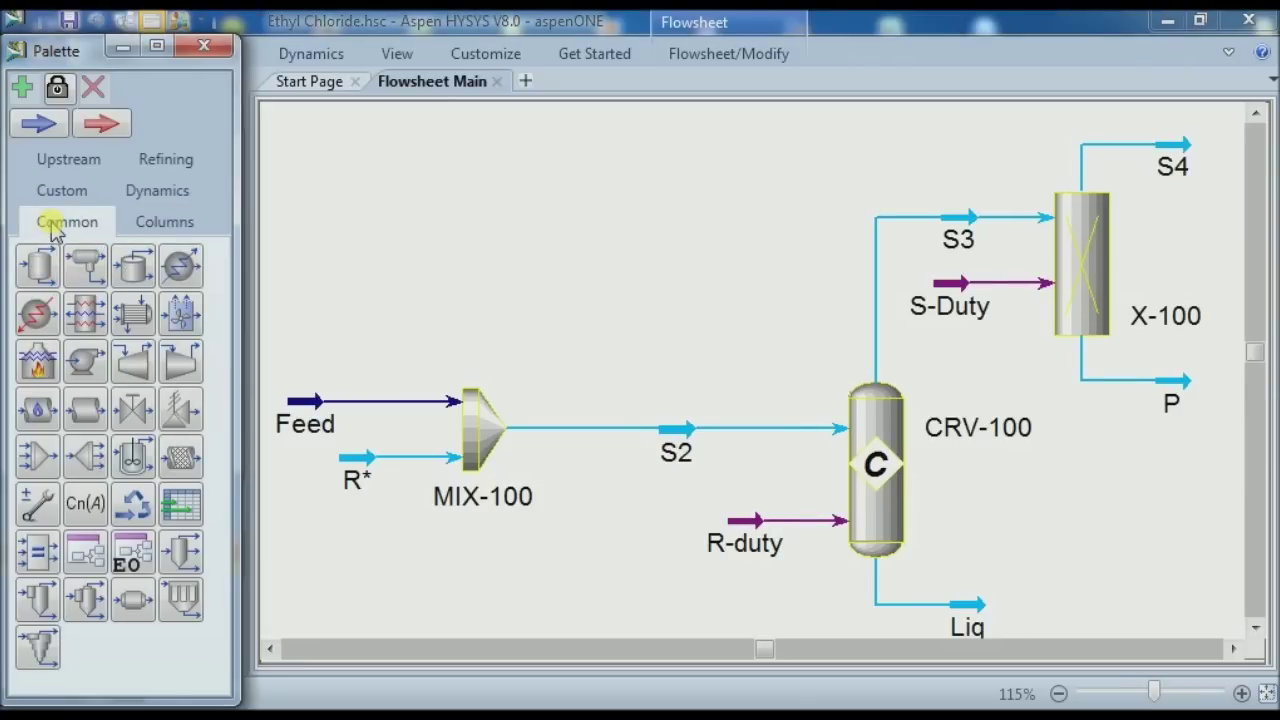
double_click(80, 458)
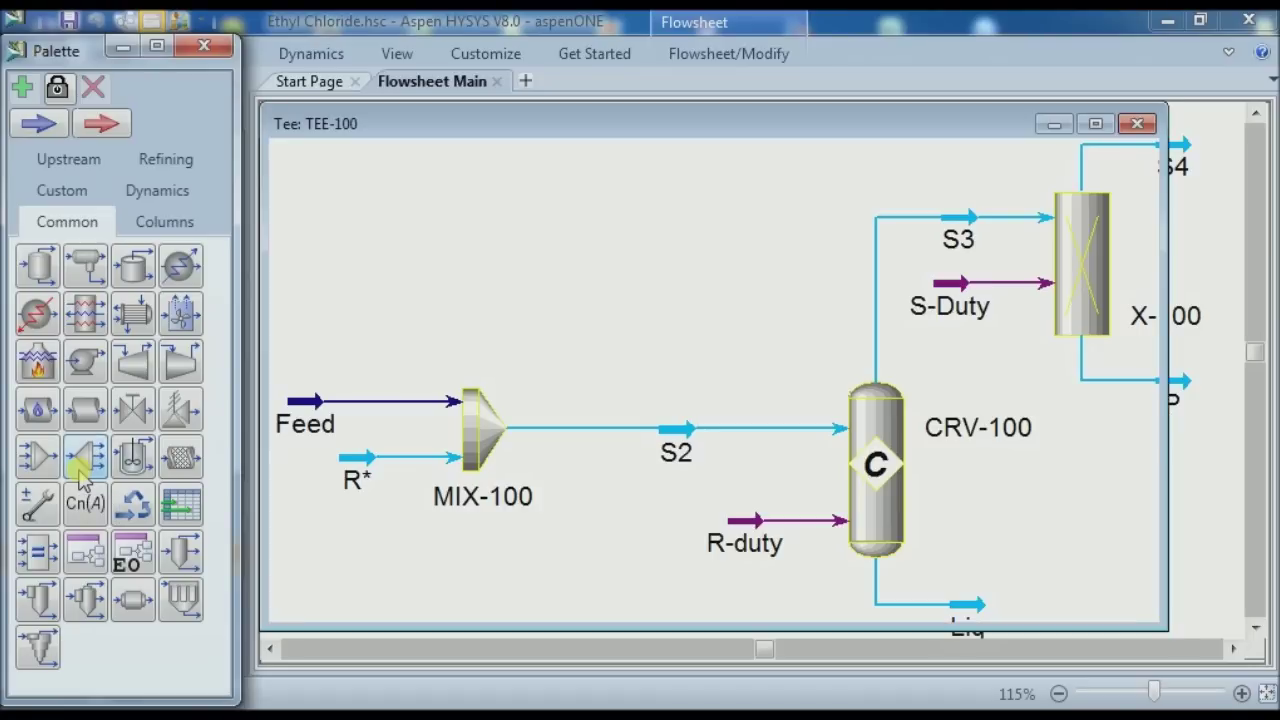
click(599, 320)
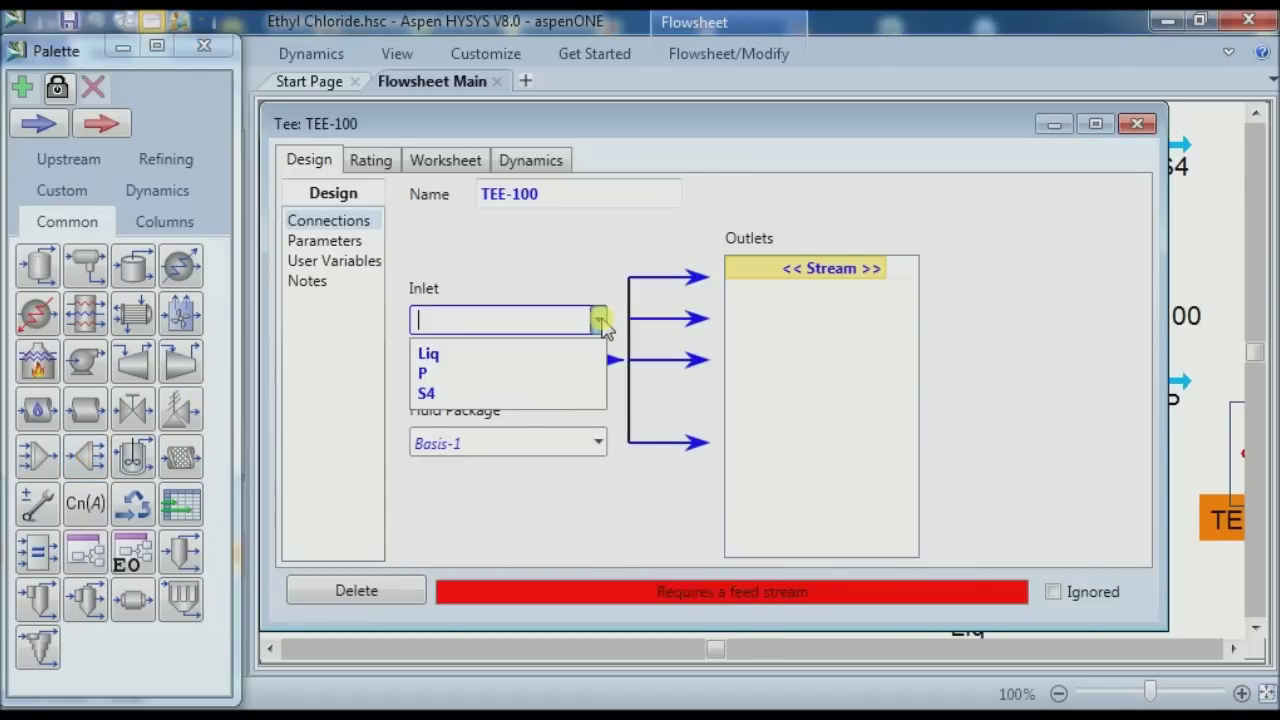
click(548, 393)
Name the tee's two outlet streams R and W, and return to the flowsheet
click(825, 280)
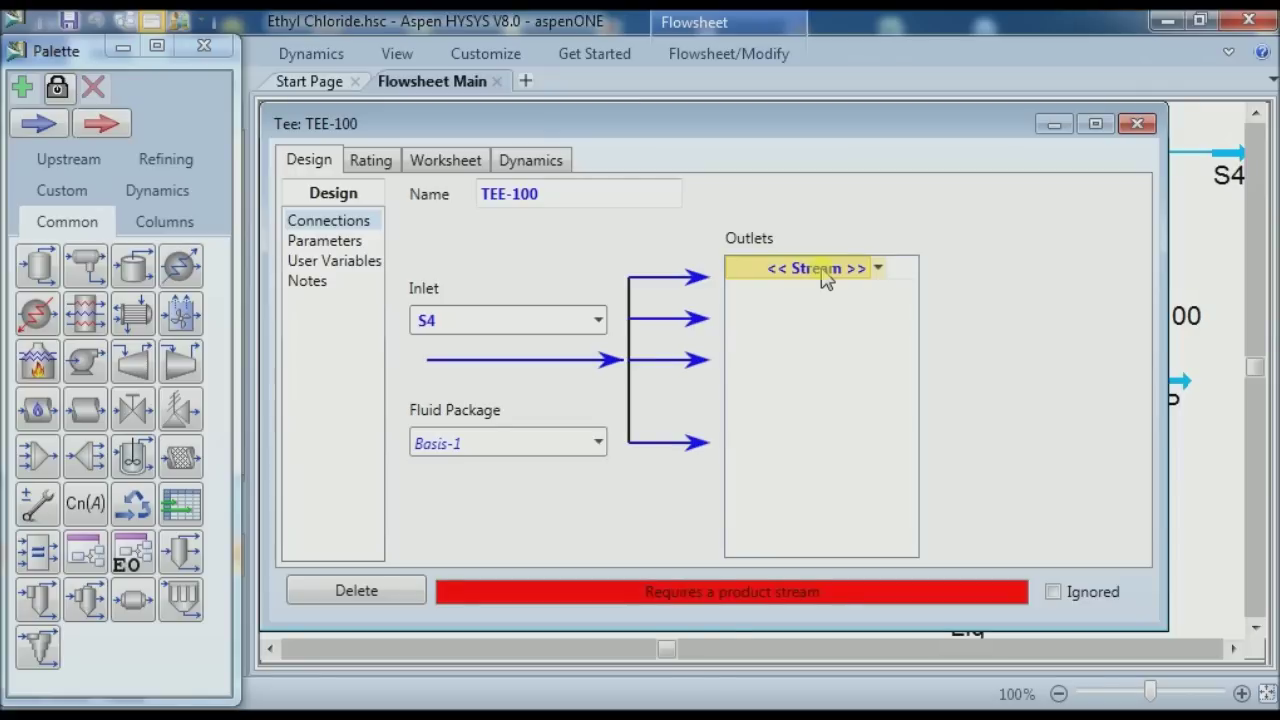
click(822, 268)
text(R)
click(804, 357)
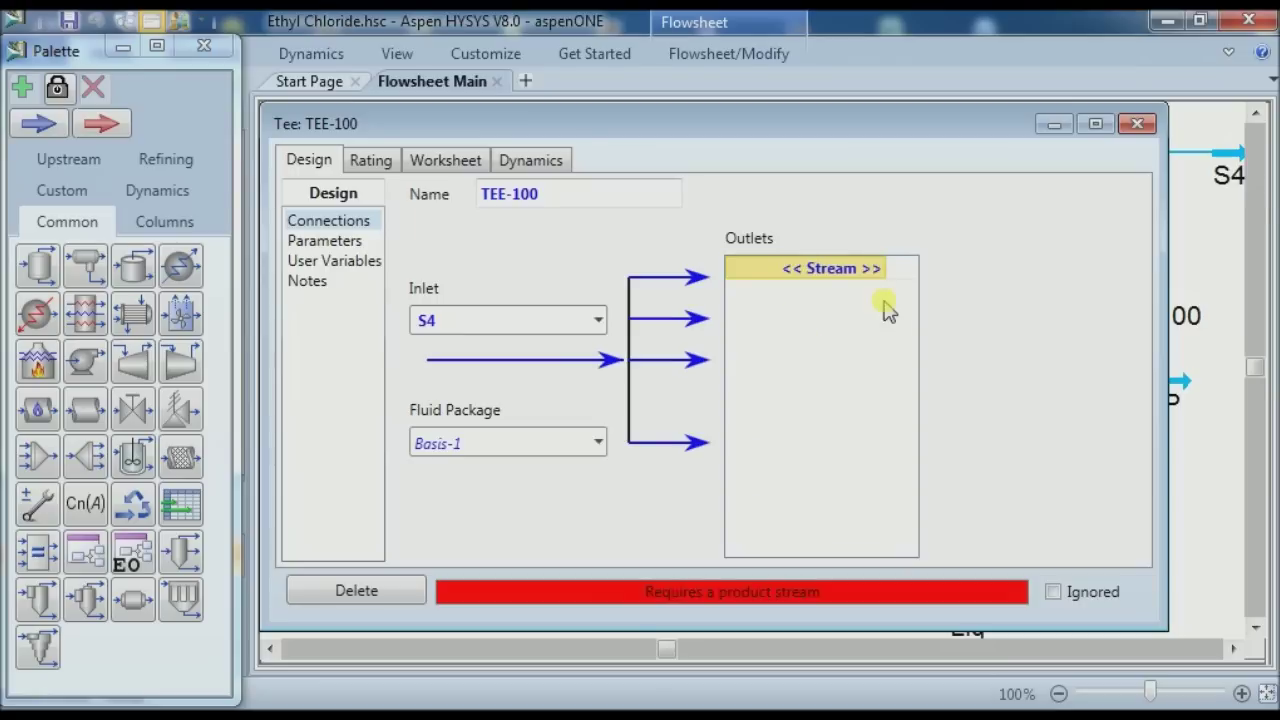
click(850, 293)
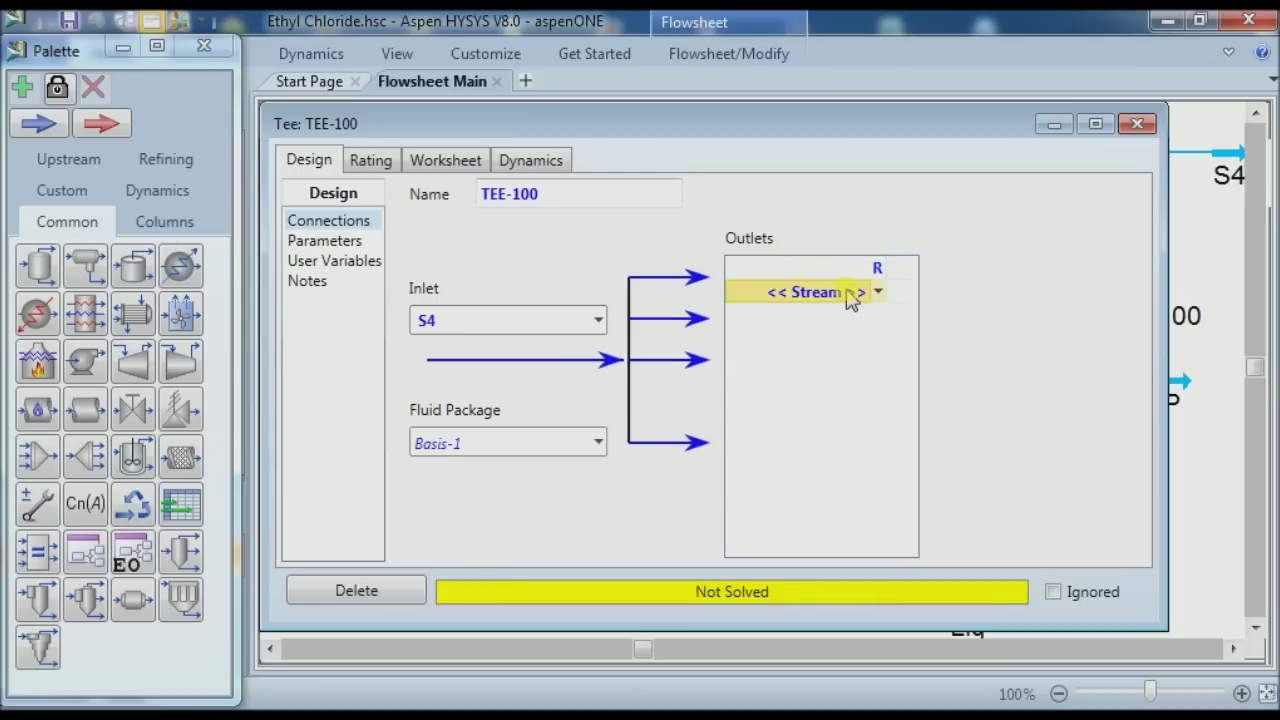
text(W)
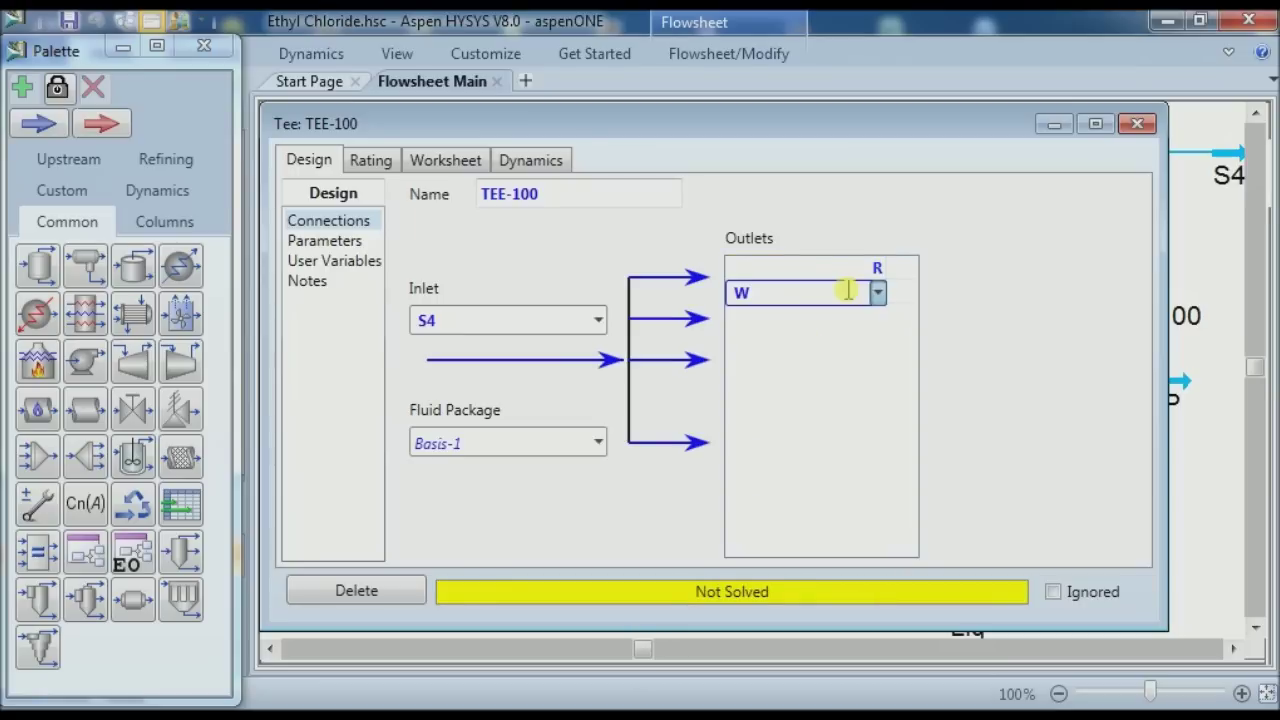
key(Escape)
text(W)
key(Return)
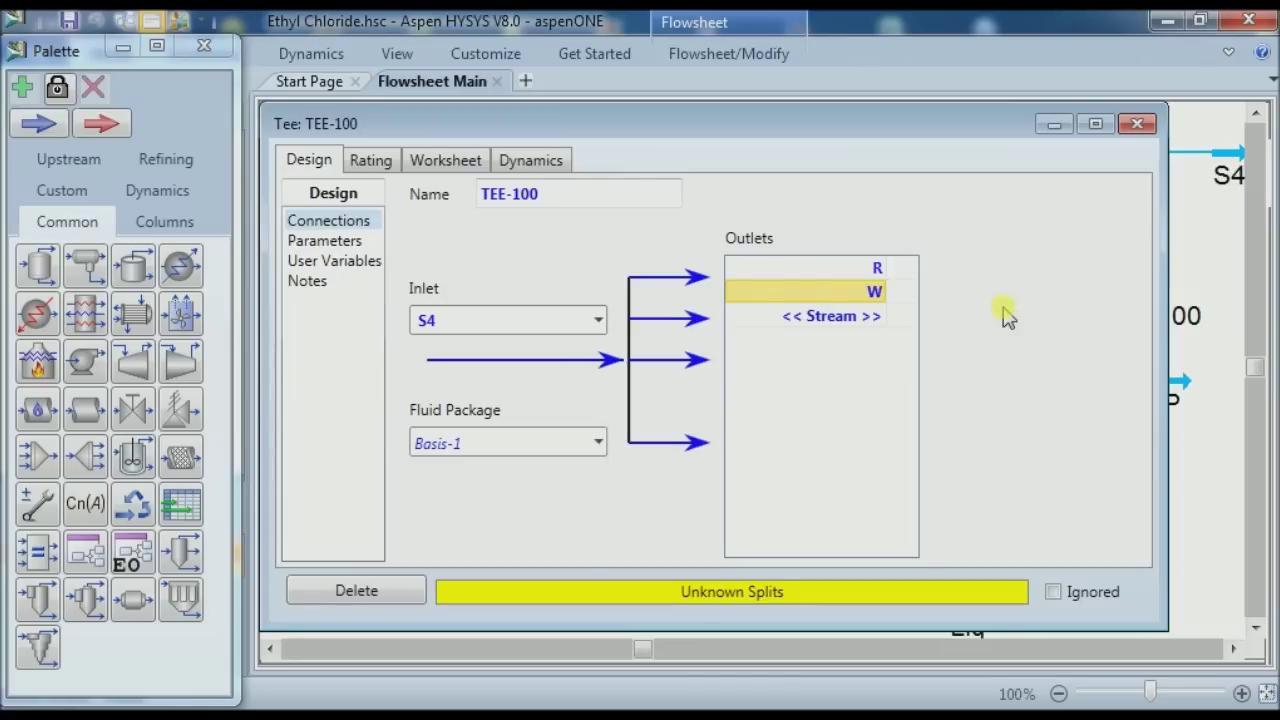
click(1138, 124)
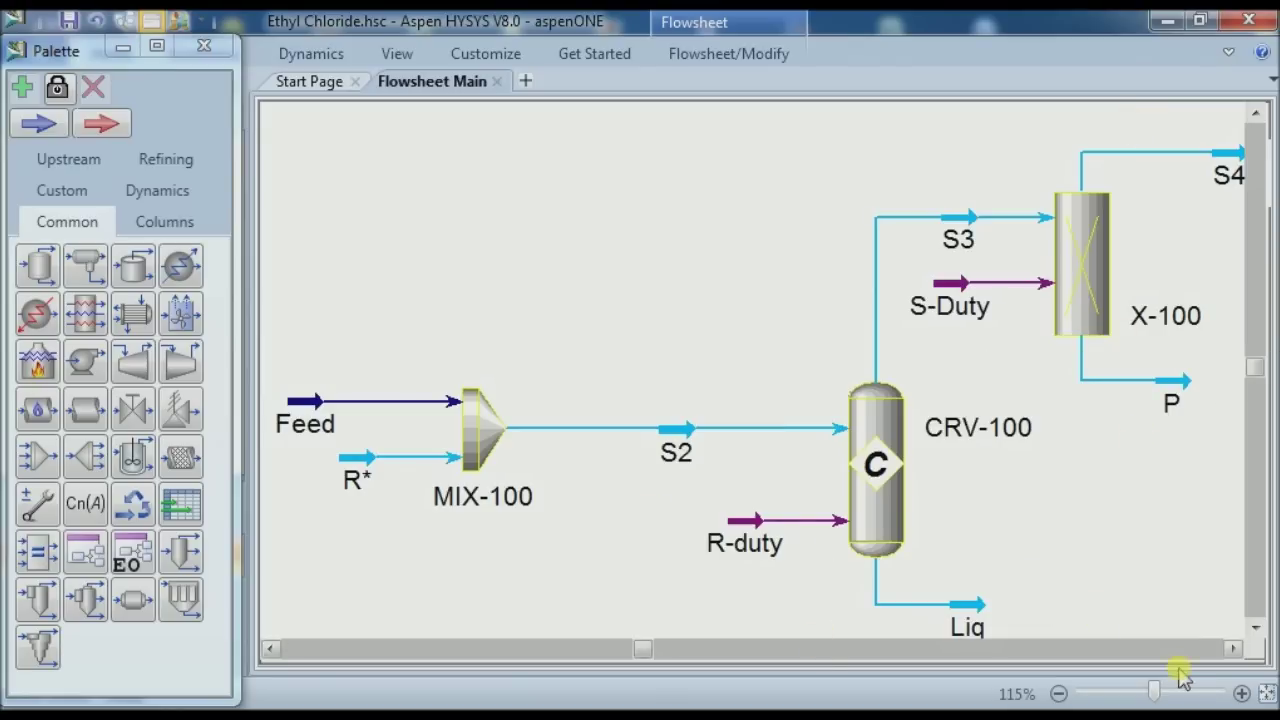
Add a recycle operation to the flowsheet and connect stream R as its inlet
click(1058, 693)
click(1058, 693)
click(1058, 693)
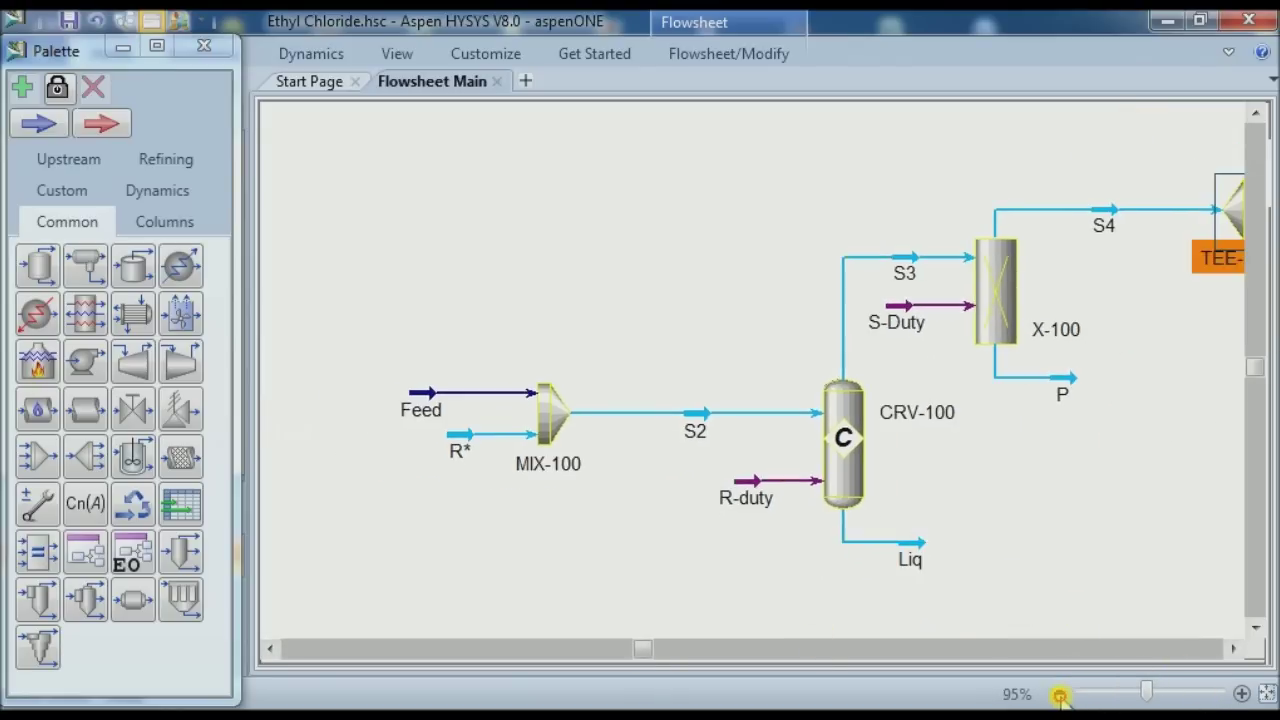
click(1230, 650)
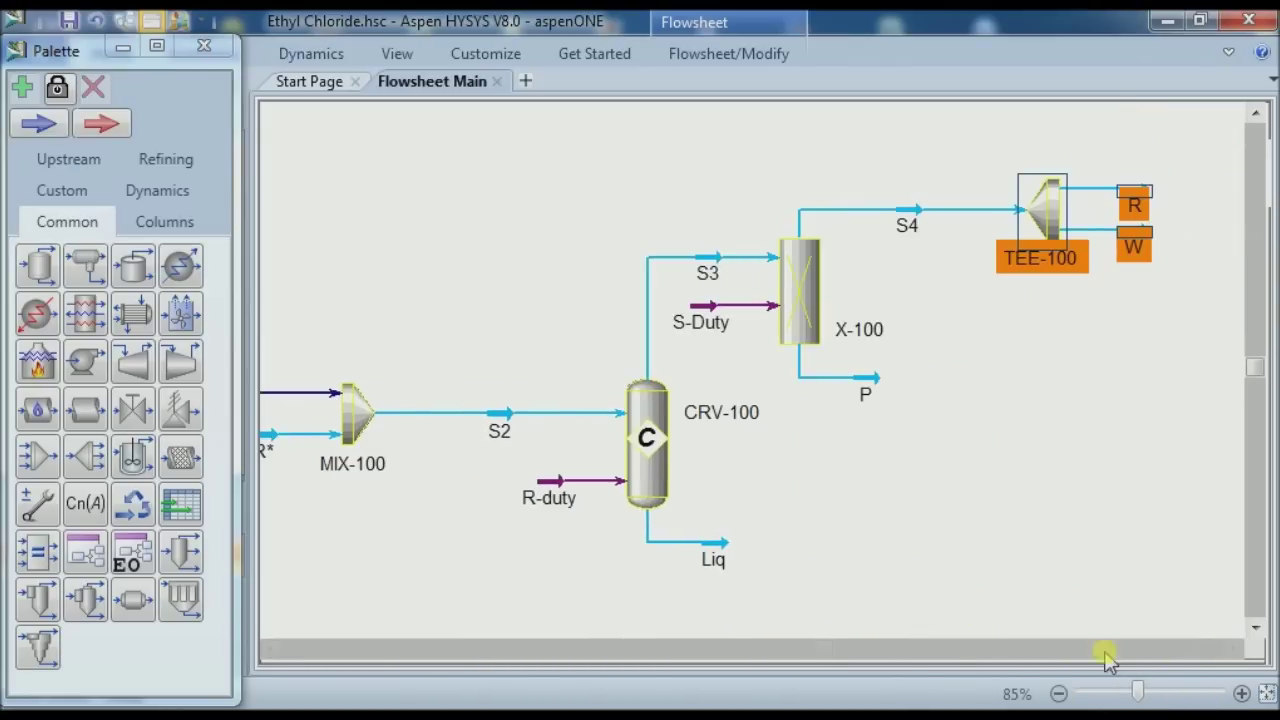
drag(822, 655, 766, 660)
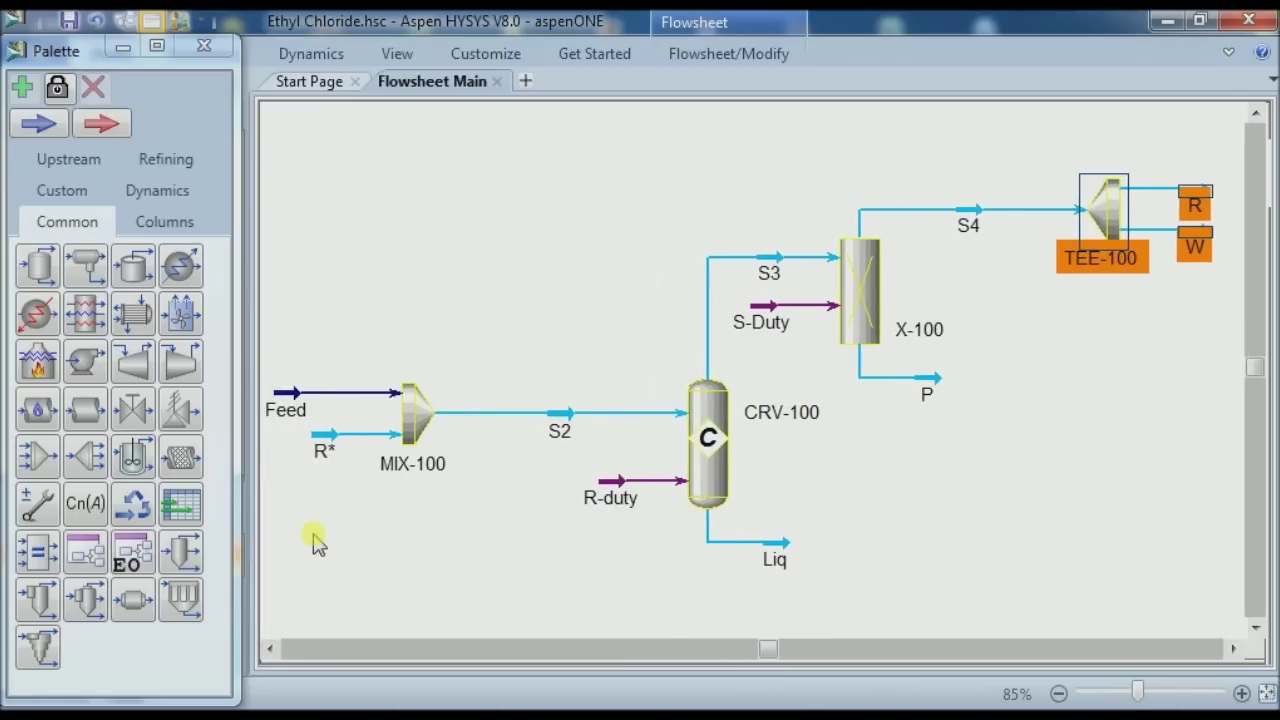
click(143, 508)
double_click(143, 508)
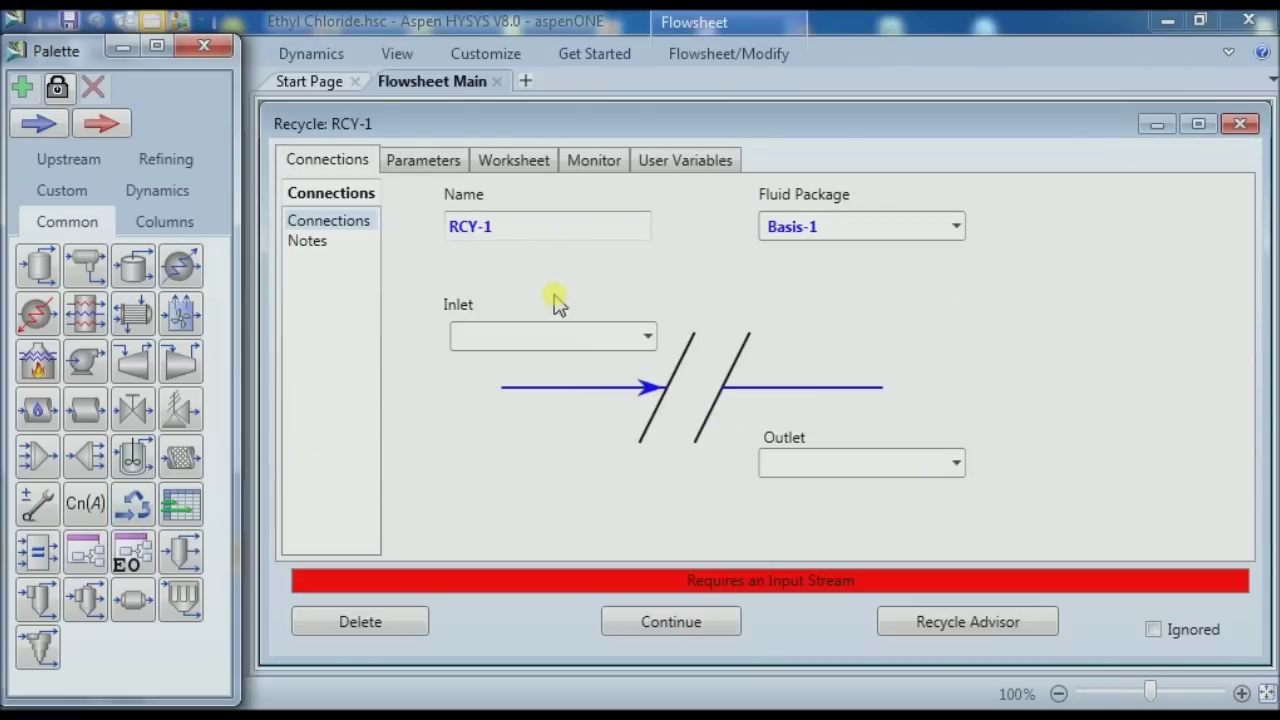
click(648, 336)
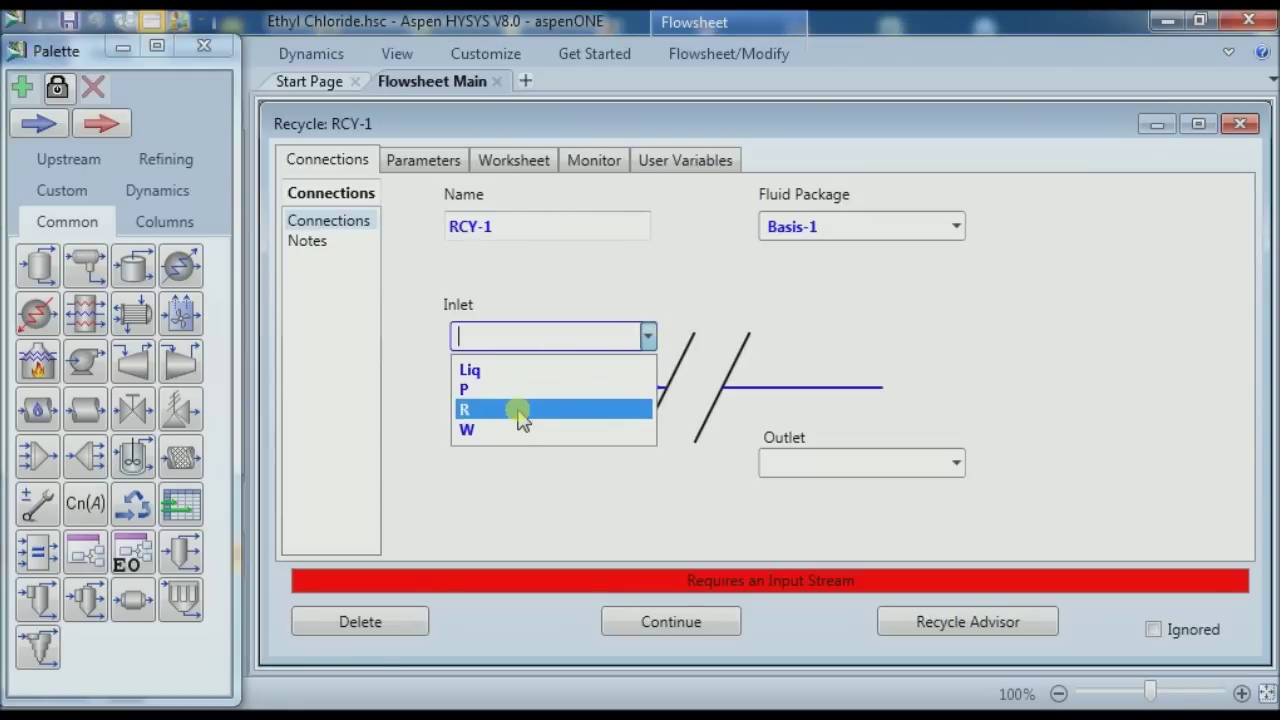
click(520, 410)
Connect stream R* as the recycle's outlet and return to the flowsheet to check the closed loop
click(790, 465)
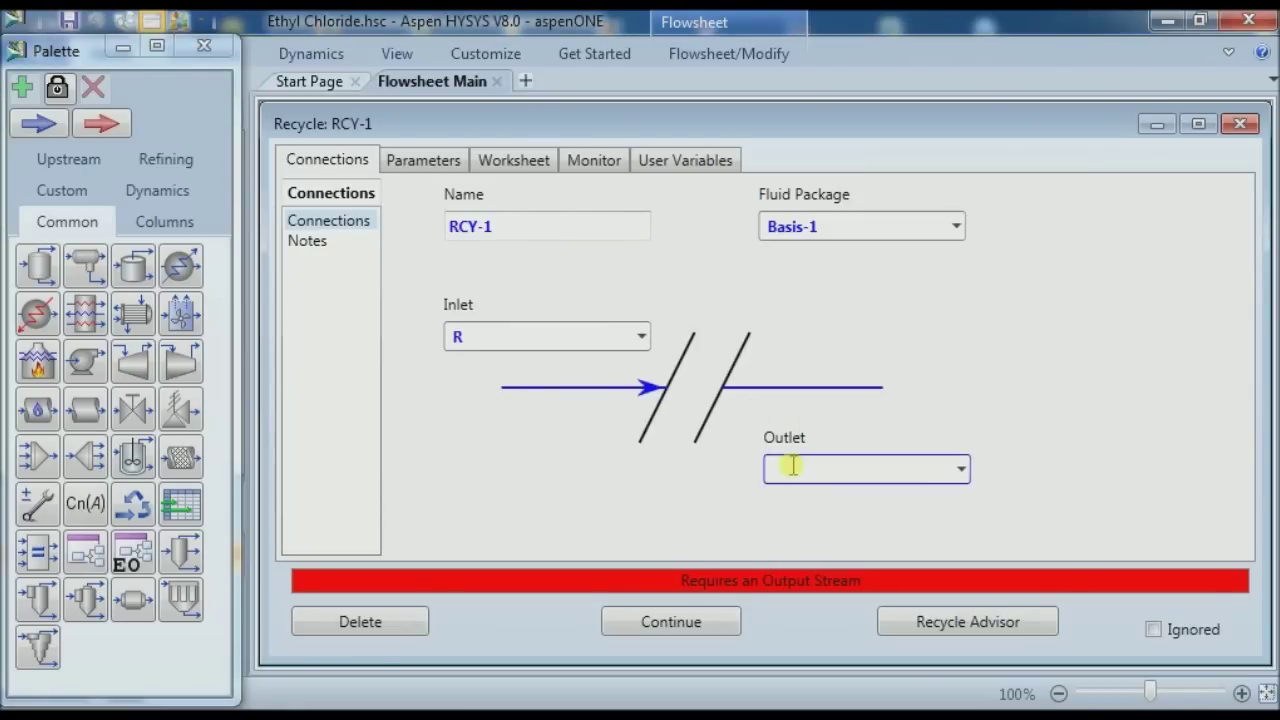
click(958, 470)
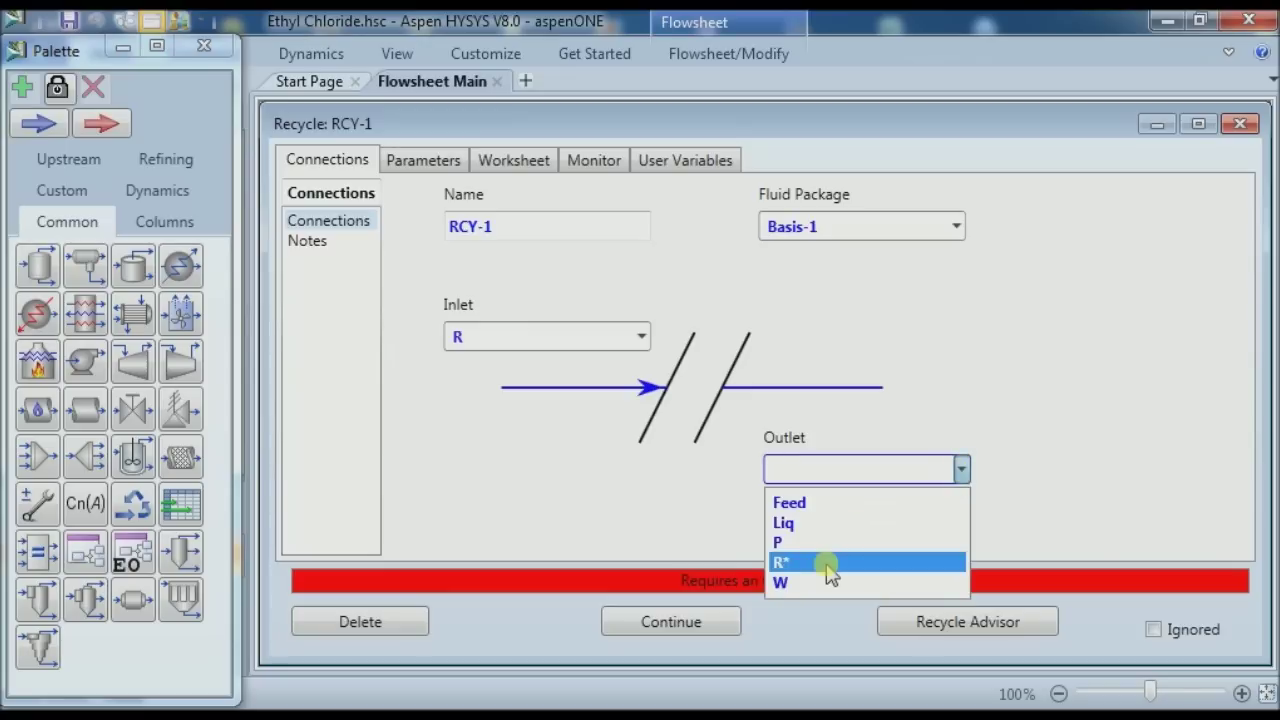
click(828, 564)
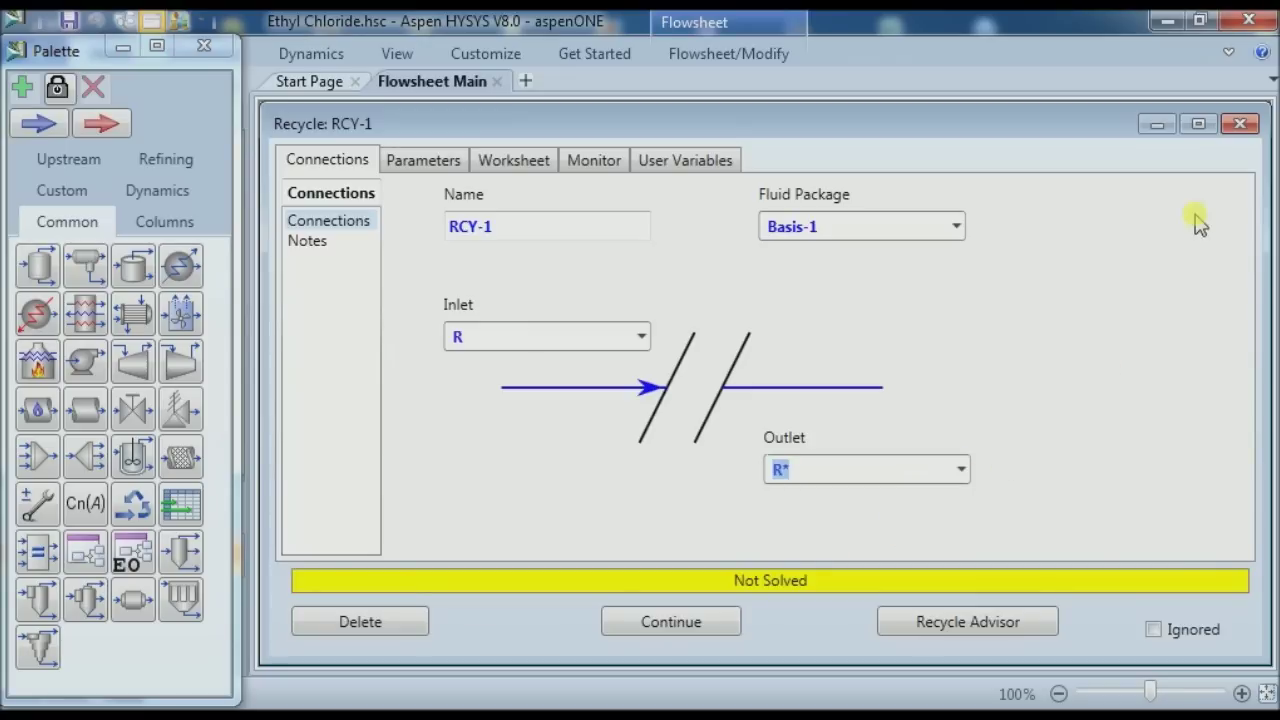
click(1242, 124)
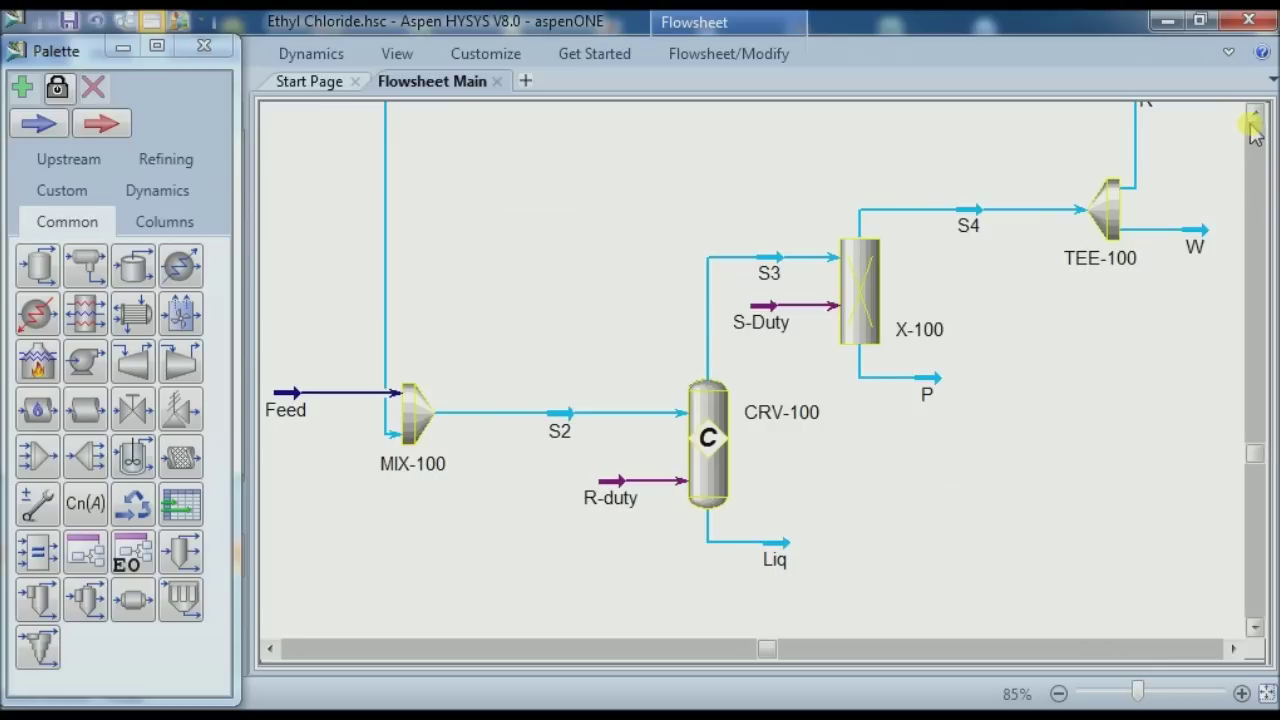
click(1255, 112)
click(1255, 112)
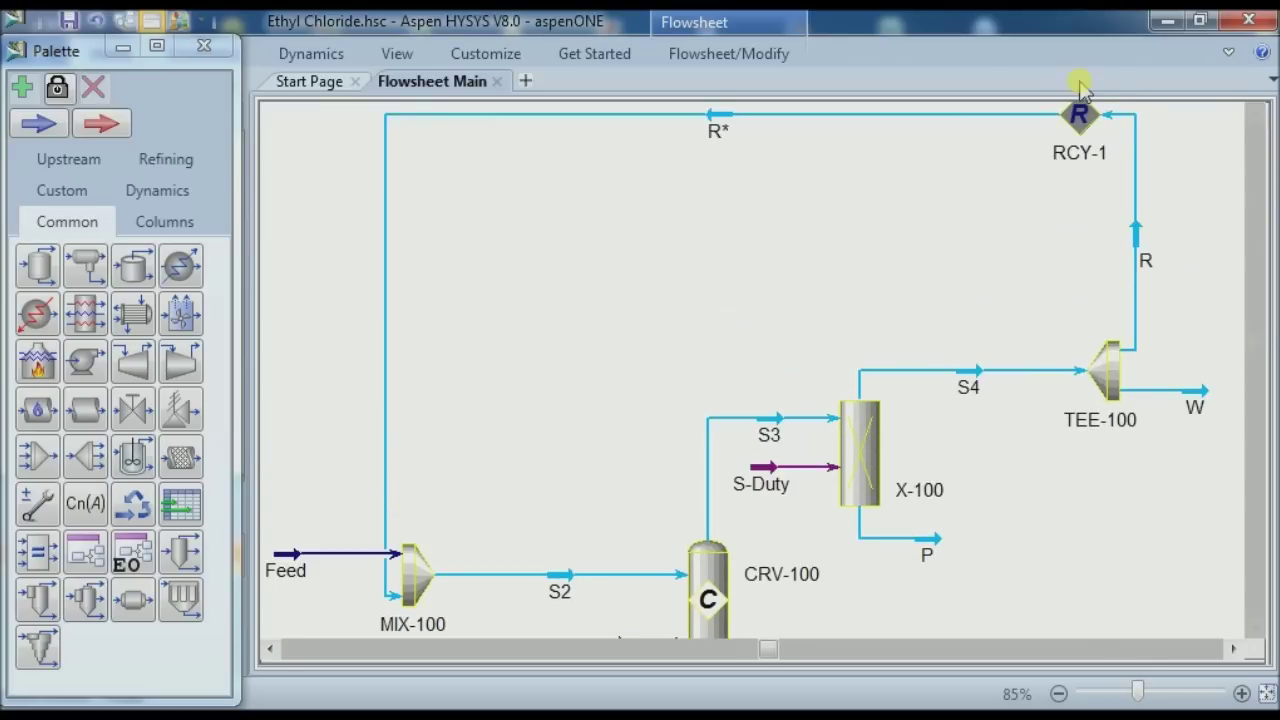
Clear away the object palette and navigation pane, and open the Workbook of material streams
click(203, 47)
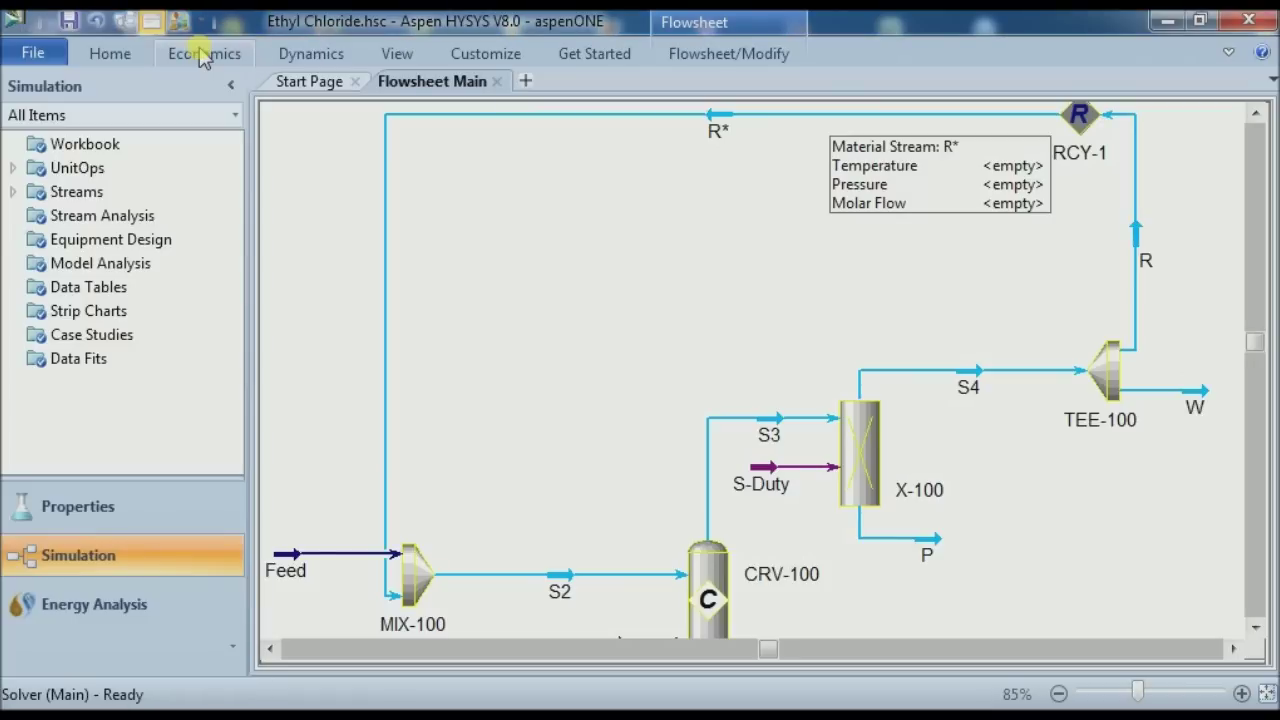
click(233, 91)
key(ctrl+w)
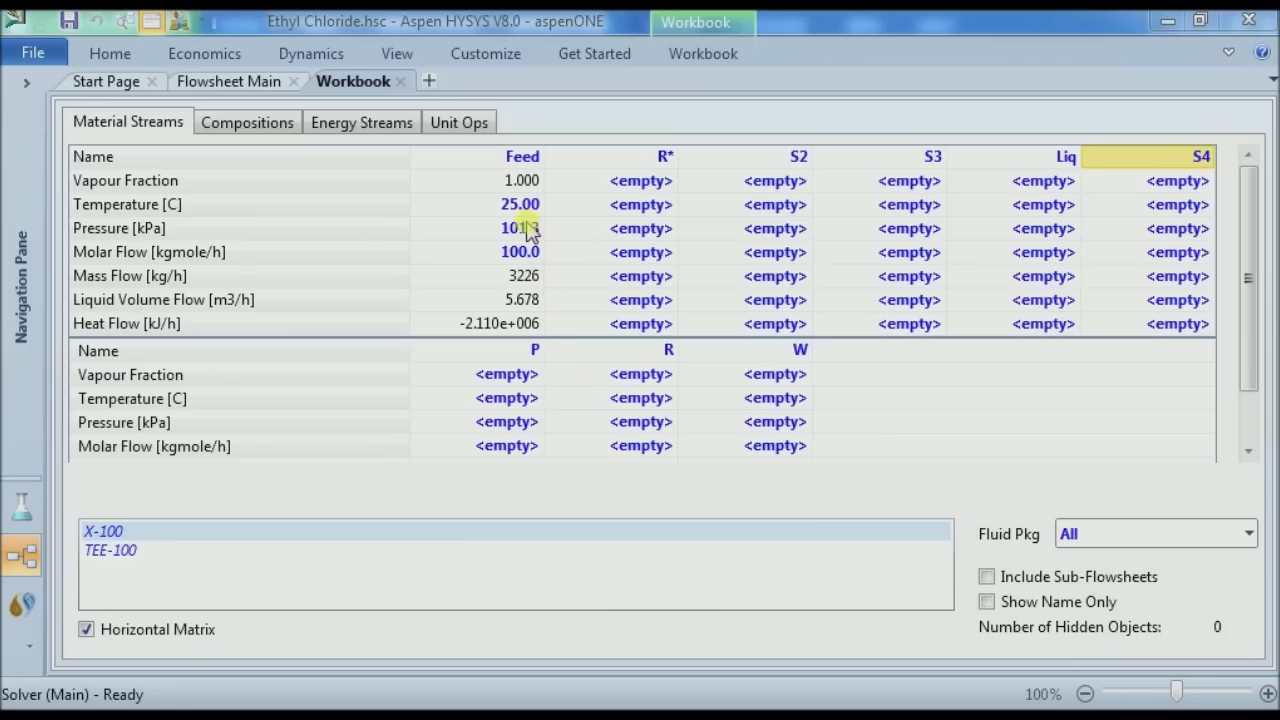
Set stream R*'s temperature to 25 C and its pressure to 1 atm in the Workbook
mouse_move(531, 217)
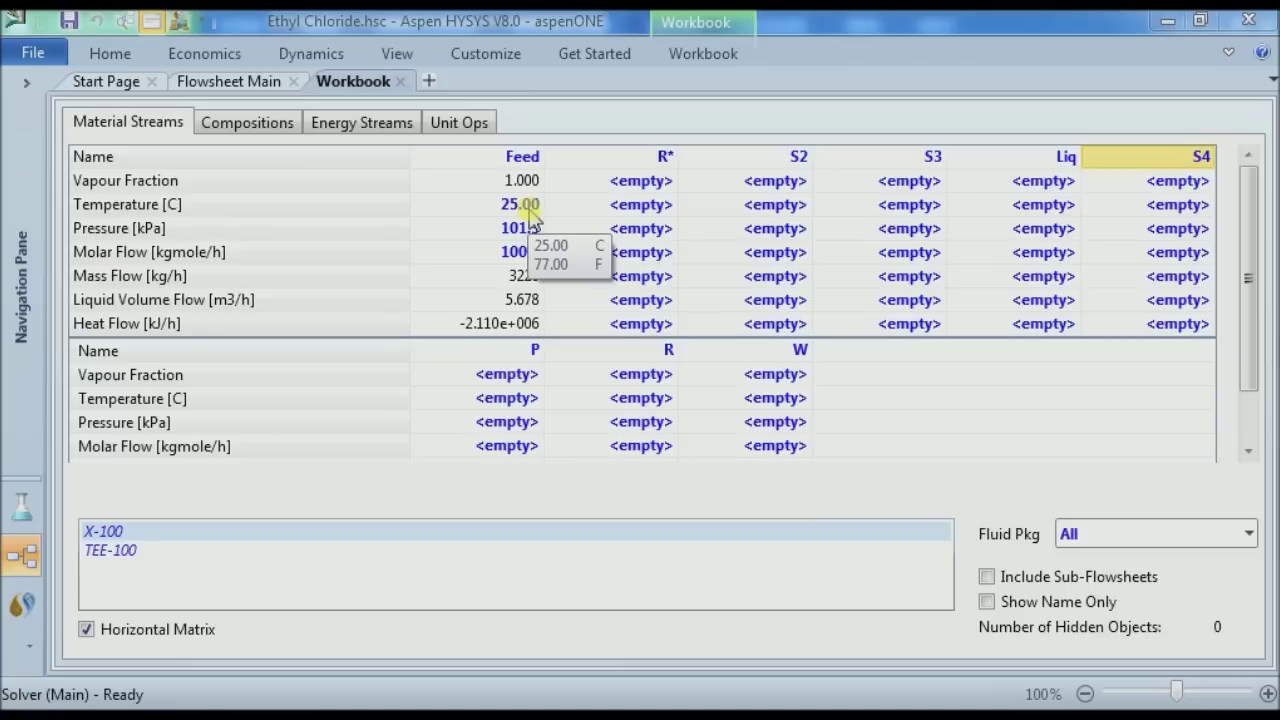
click(640, 205)
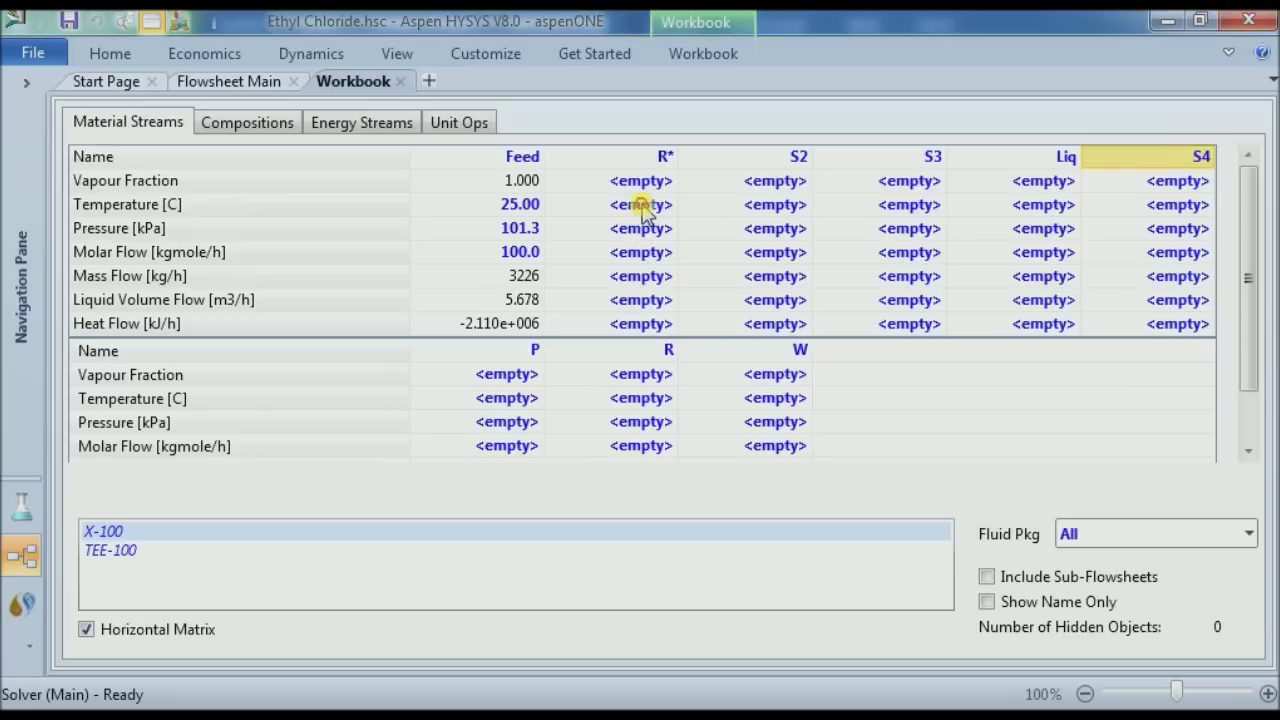
text(25)
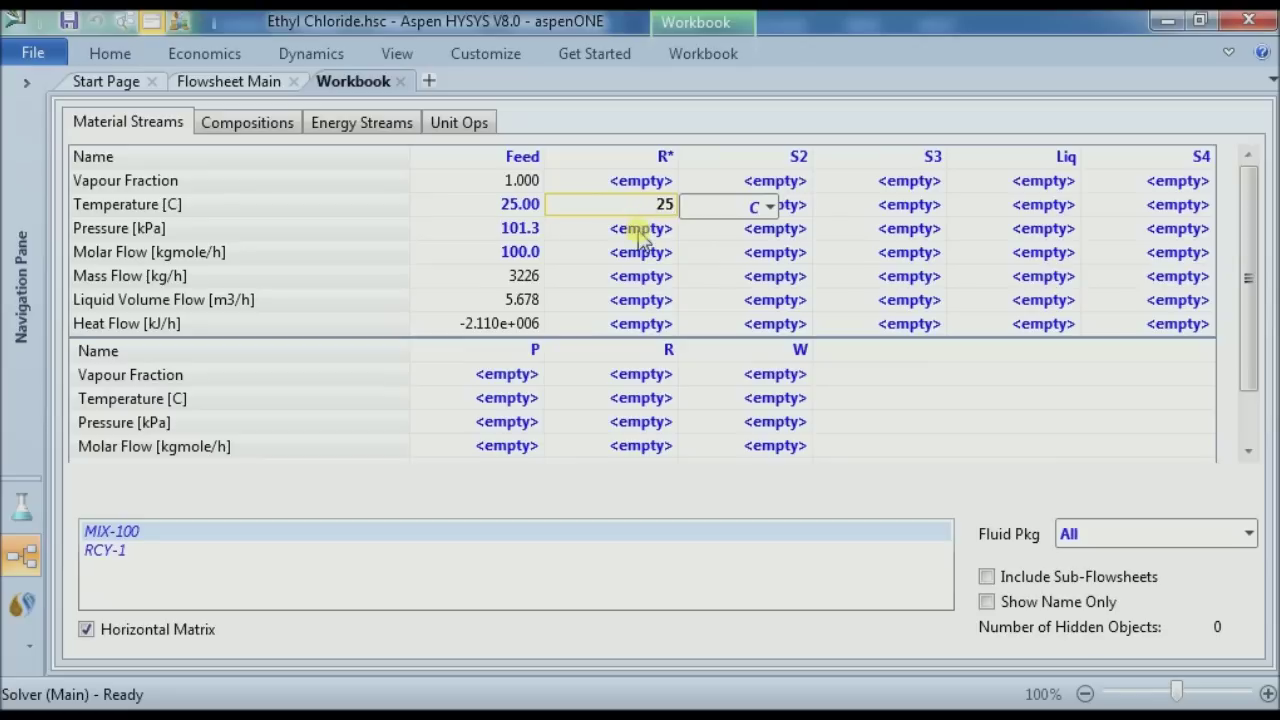
click(641, 232)
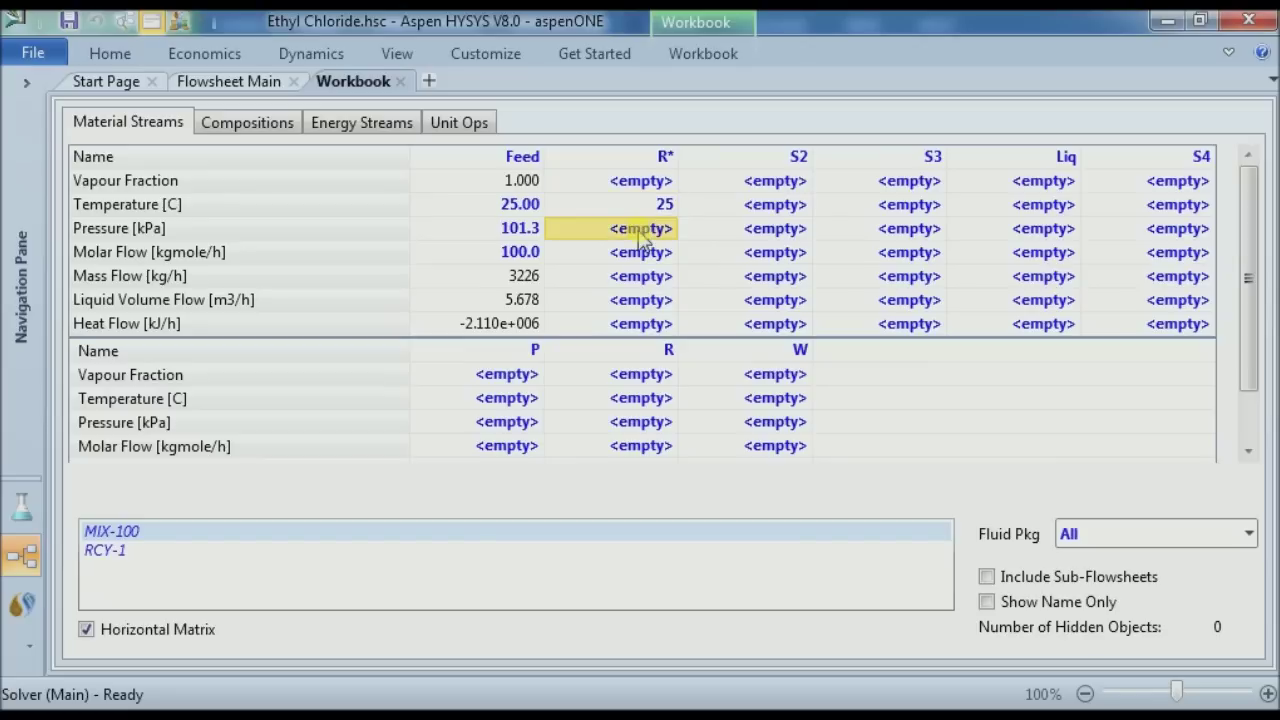
text(1)
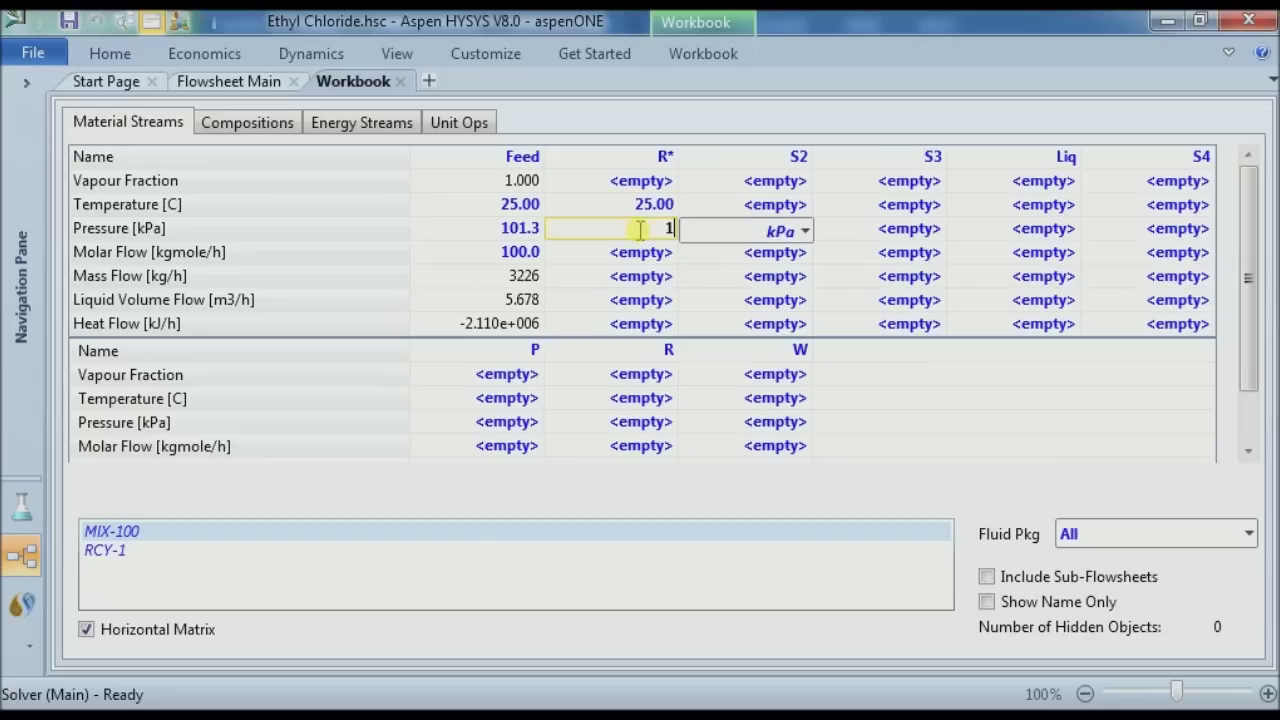
click(803, 232)
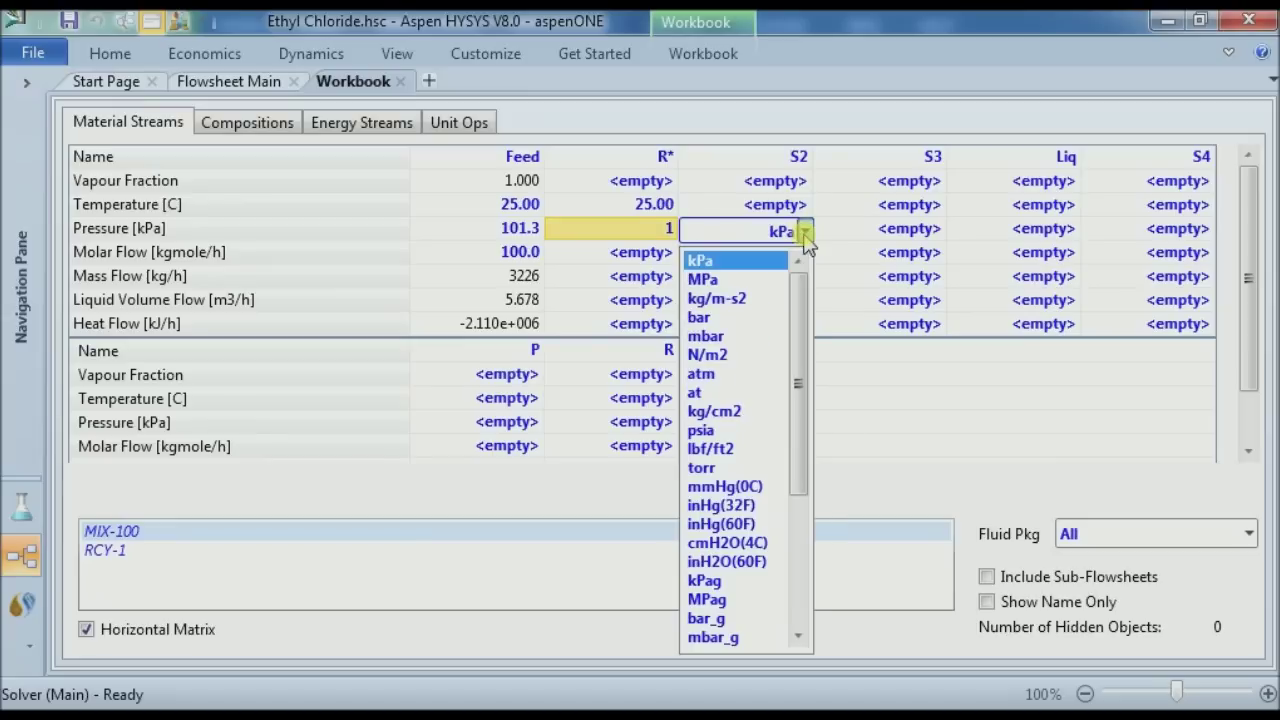
click(733, 374)
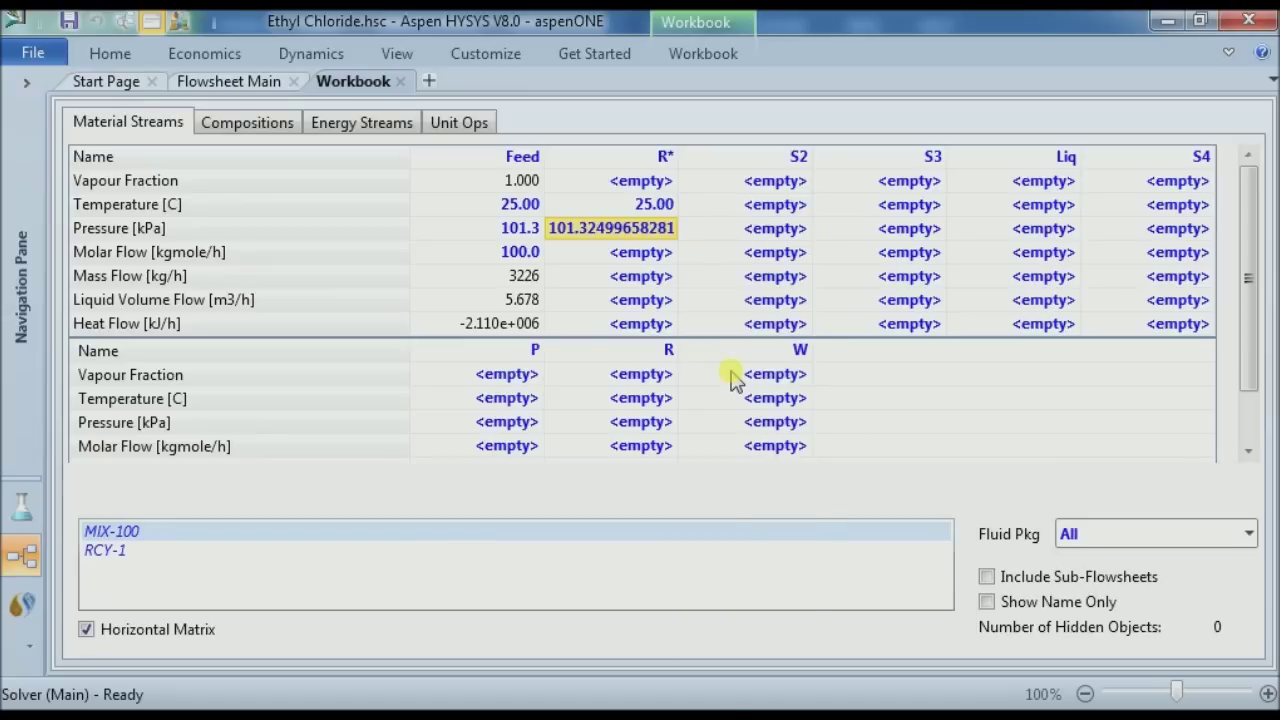
key(Return)
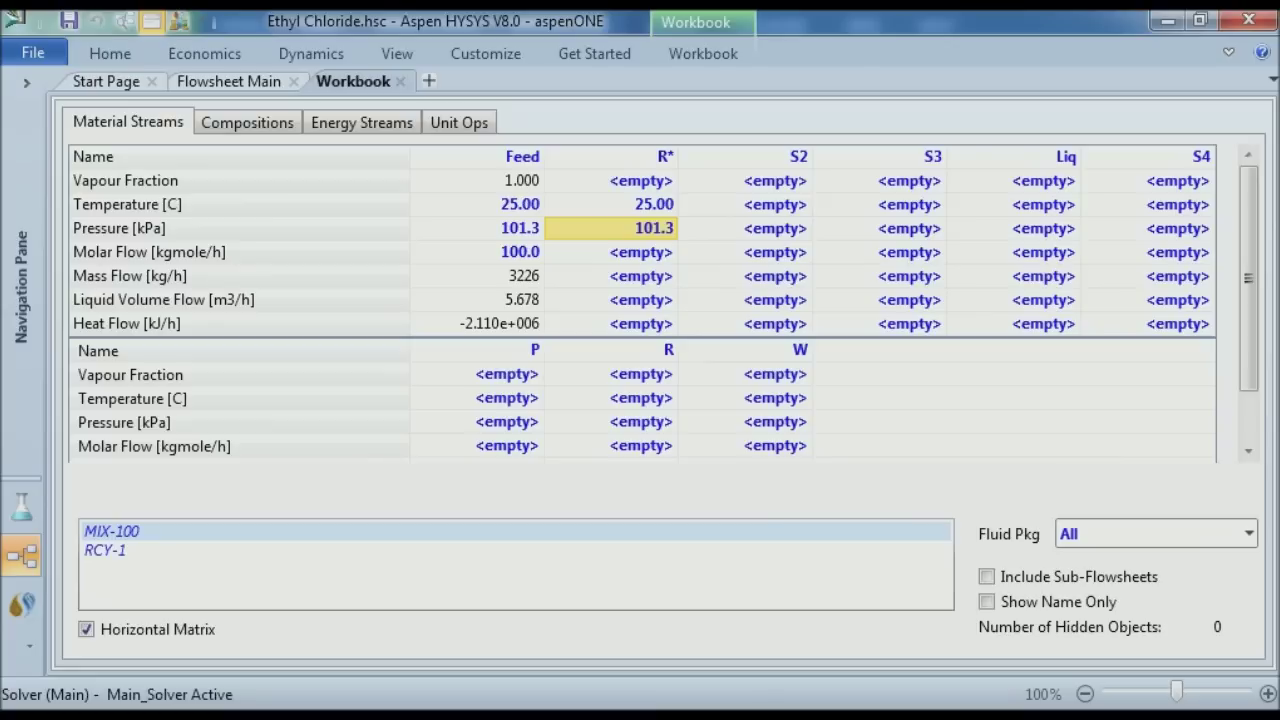
Set the molar flow of stream R* to 0 kgmole/h as the initial recycle guess
click(655, 255)
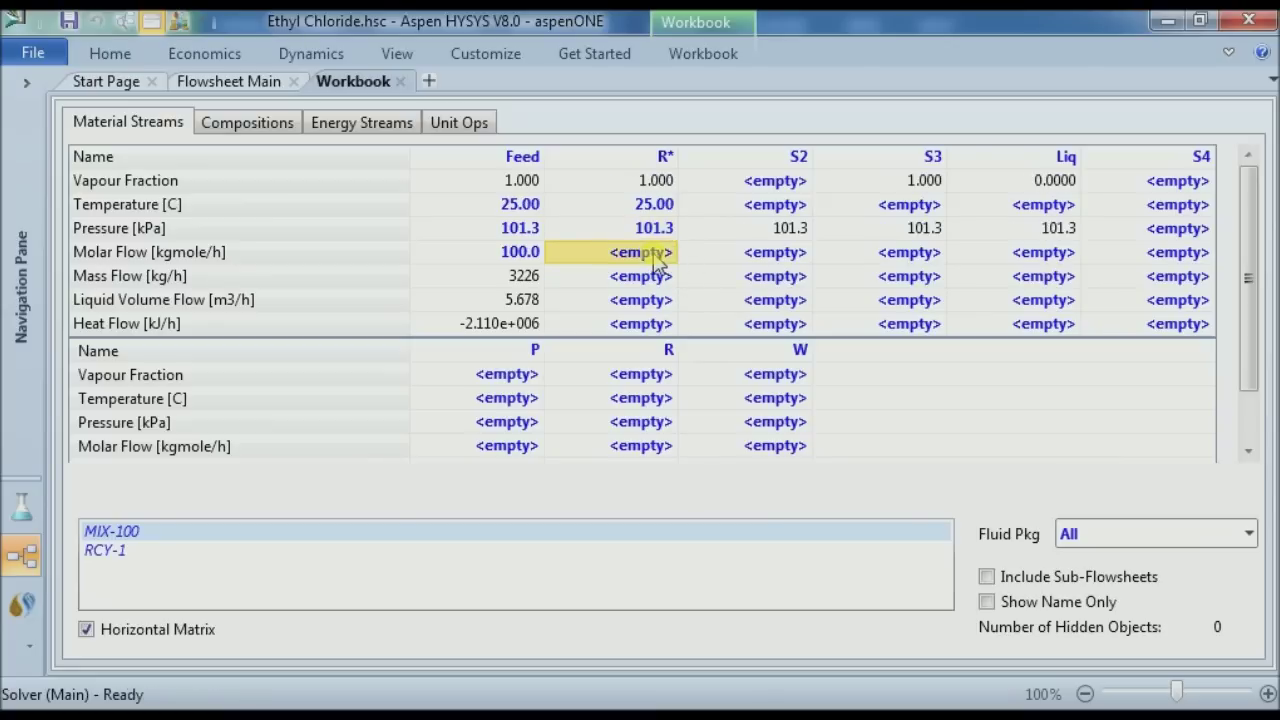
text(0)
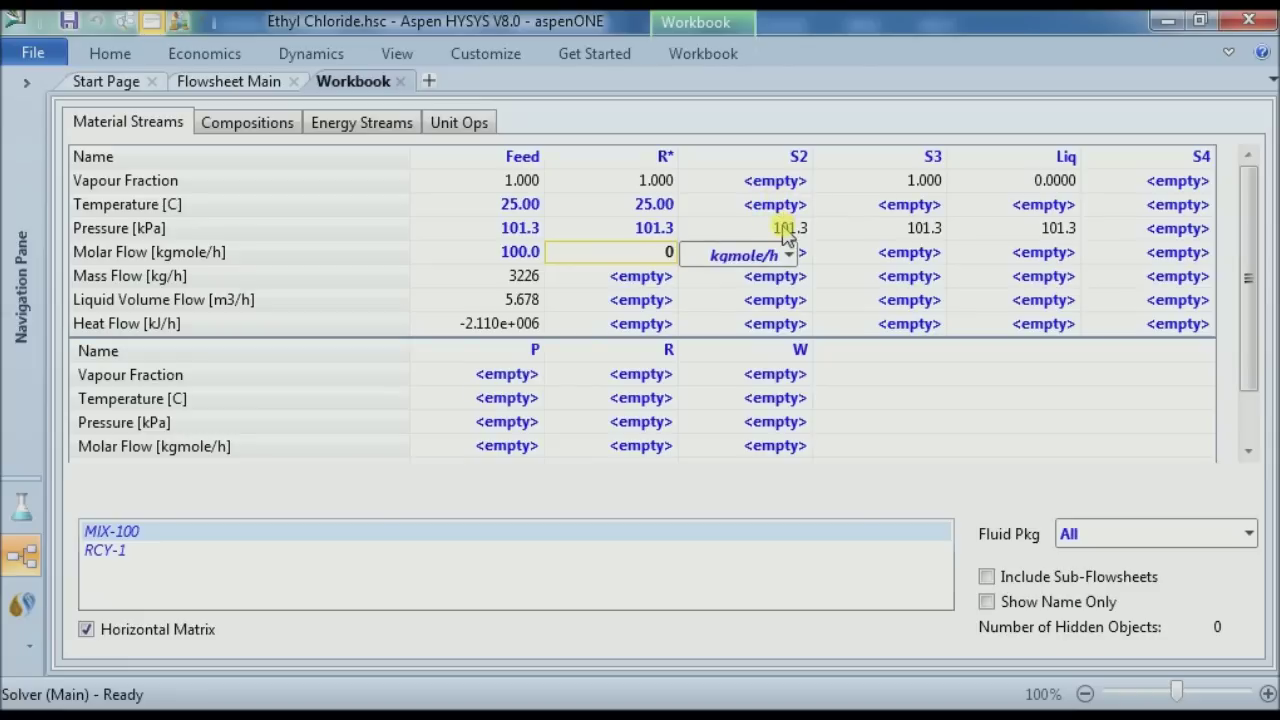
key(Return)
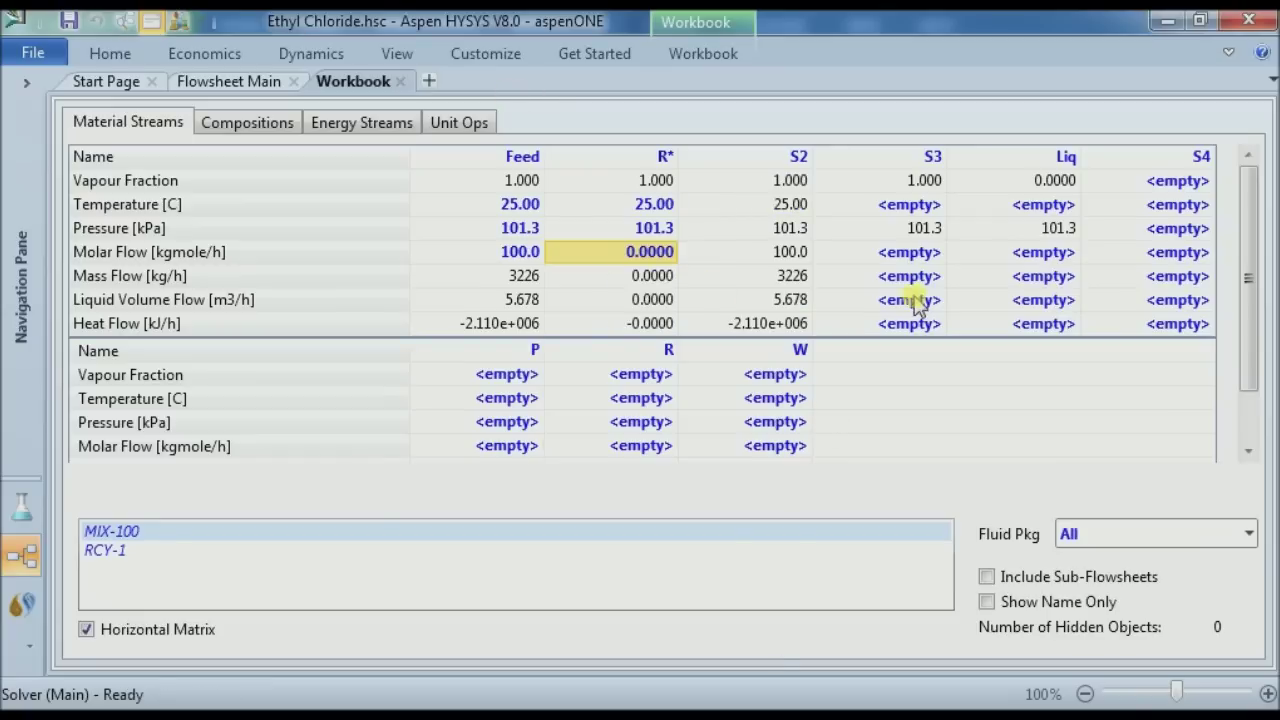
Set the temperature of the reactor's vapour outlet stream S3 to 25 C
click(916, 206)
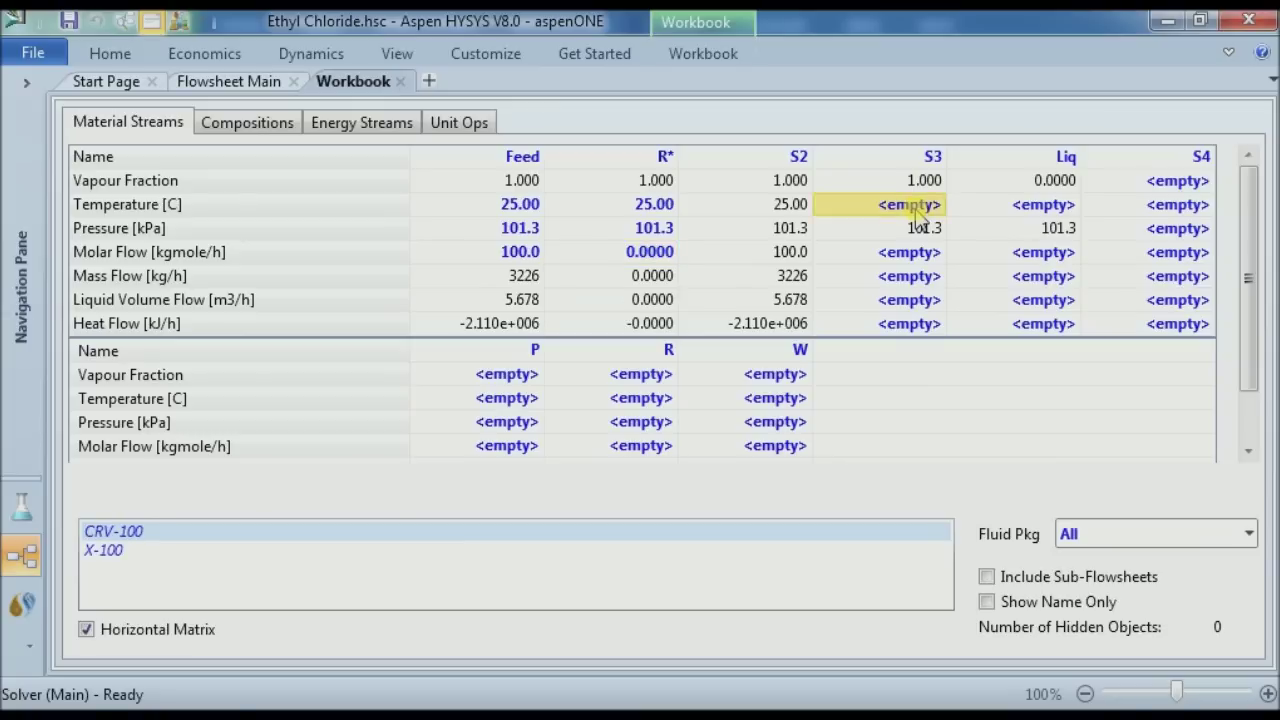
text(25)
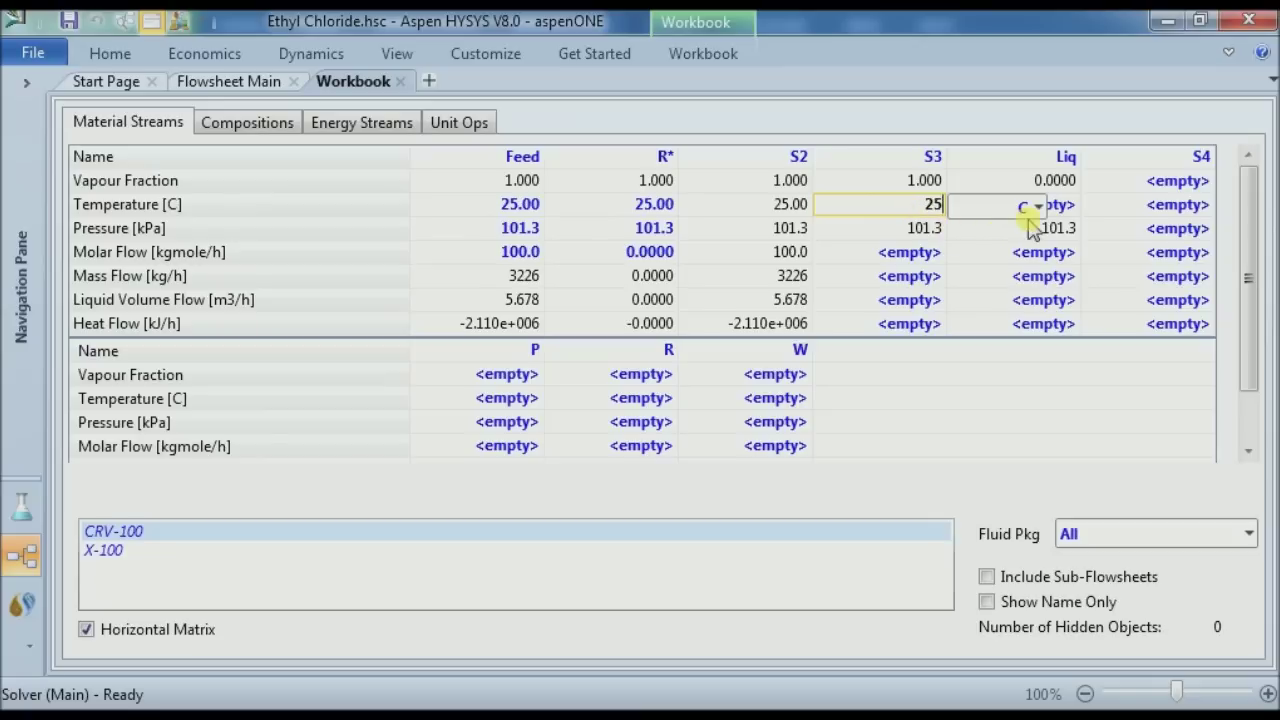
click(1090, 206)
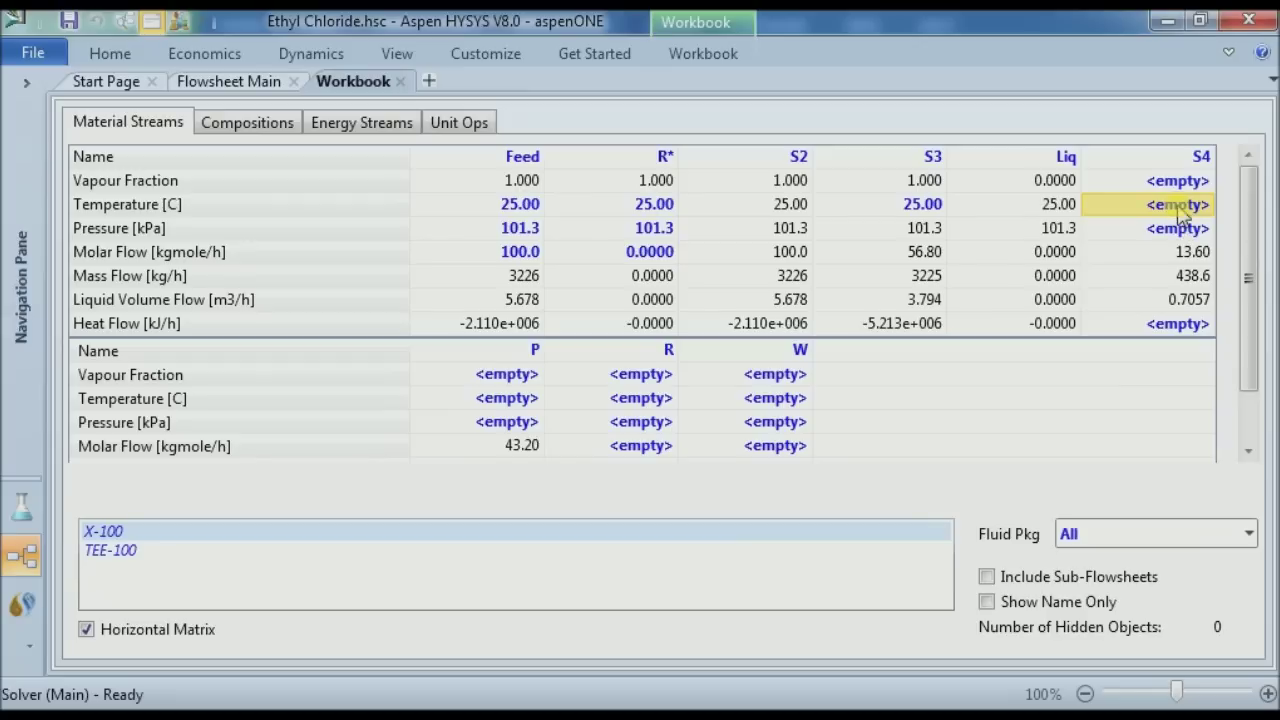
Set stream S4's temperature to 25 C and its pressure to 1 atm
click(1183, 212)
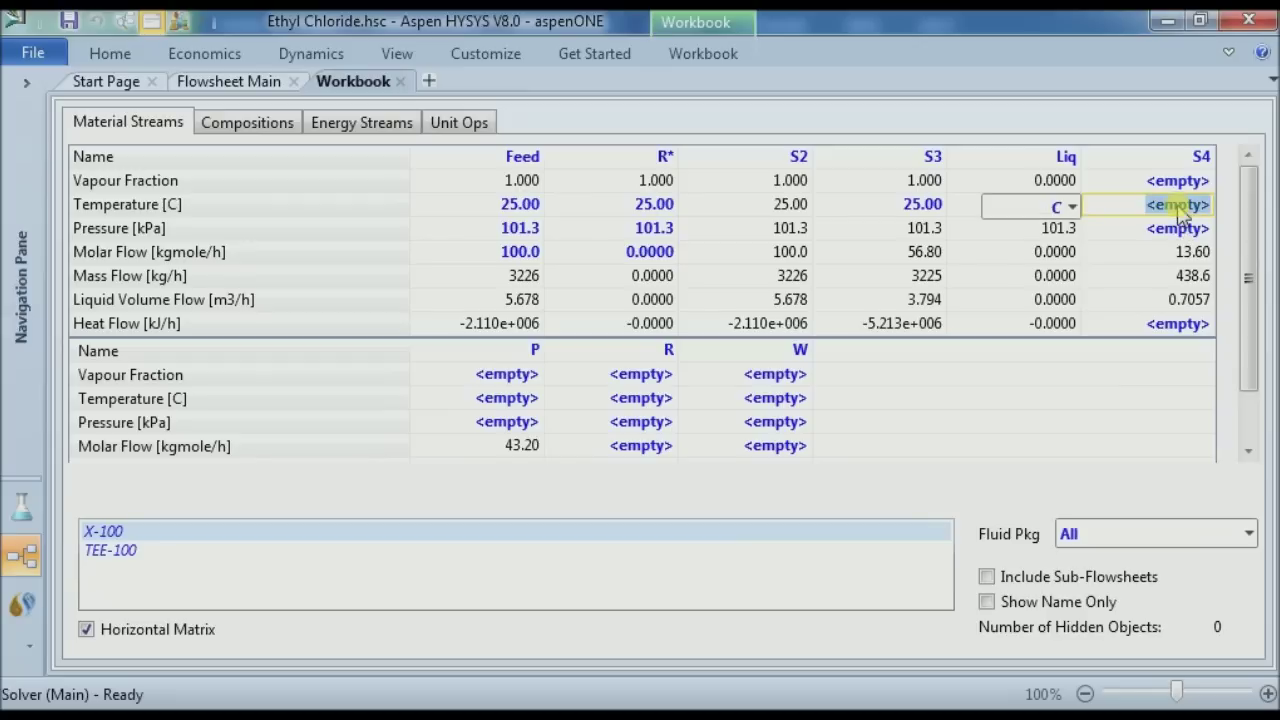
text(25)
key(Return)
text(1)
click(1071, 232)
click(1000, 371)
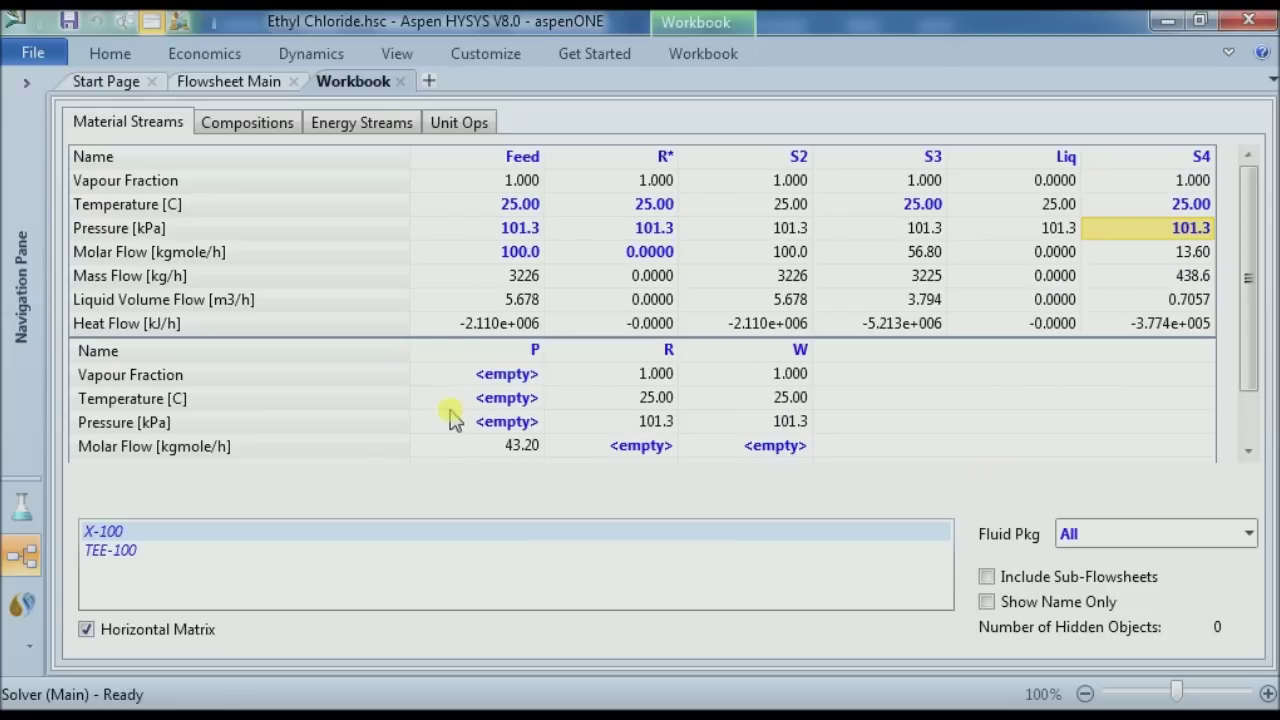
Set product stream P's temperature to 25 C and its pressure to 1 atm
click(533, 399)
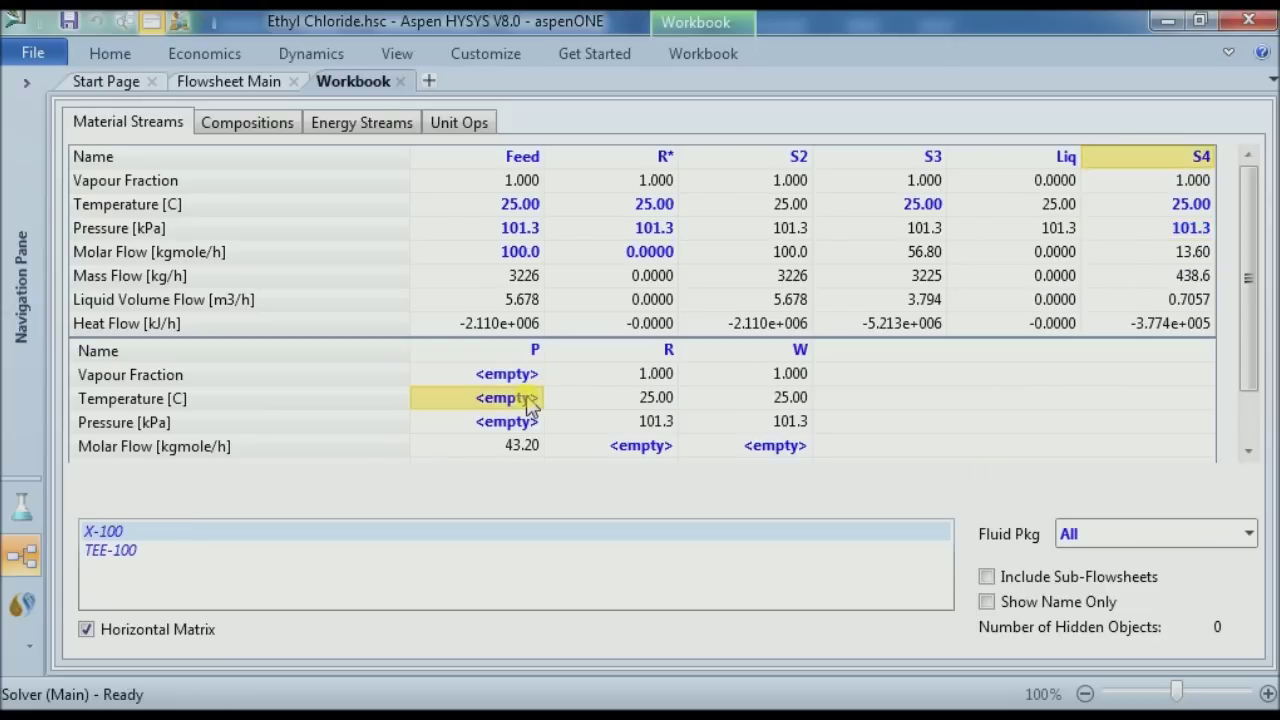
click(530, 400)
text(25)
key(Return)
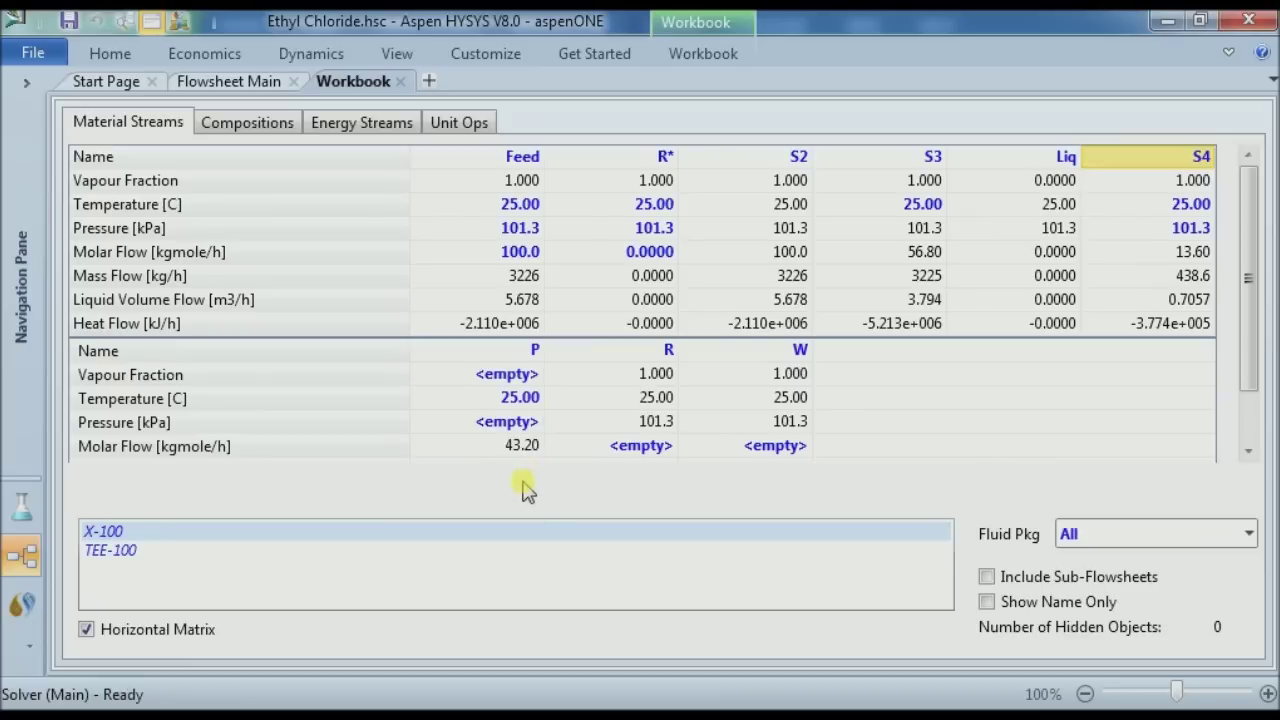
click(515, 421)
text(1)
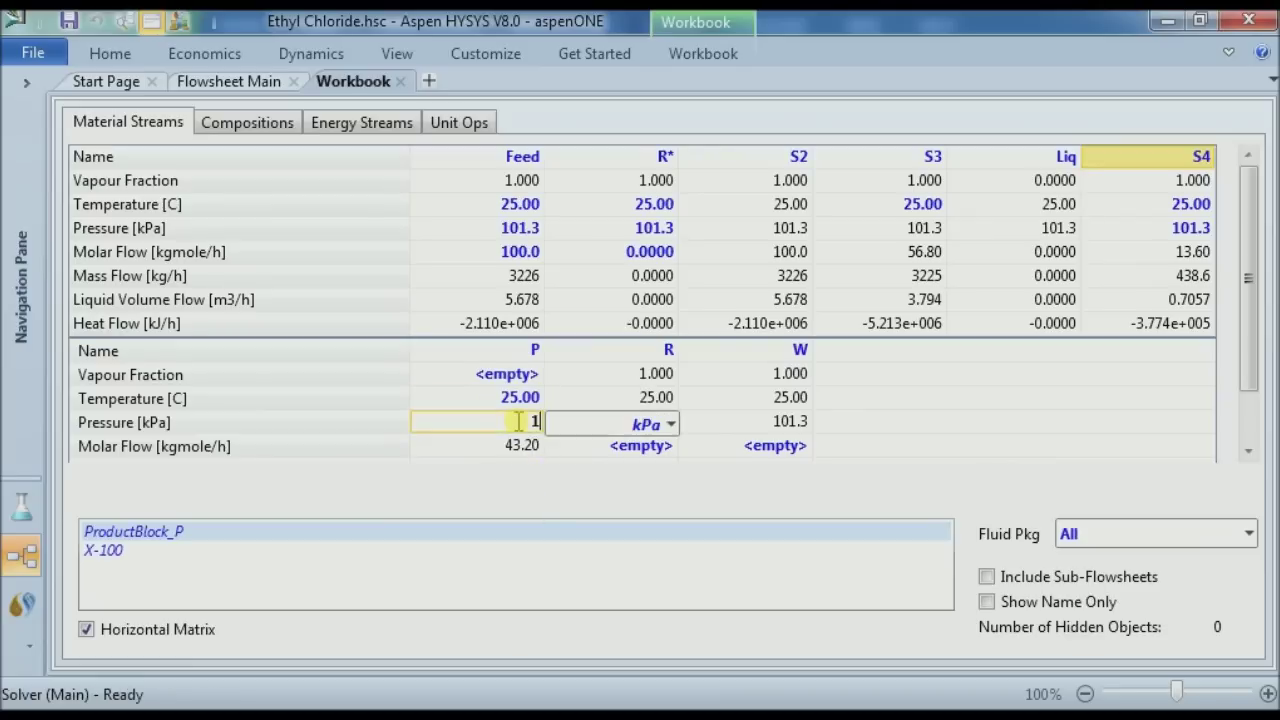
click(670, 425)
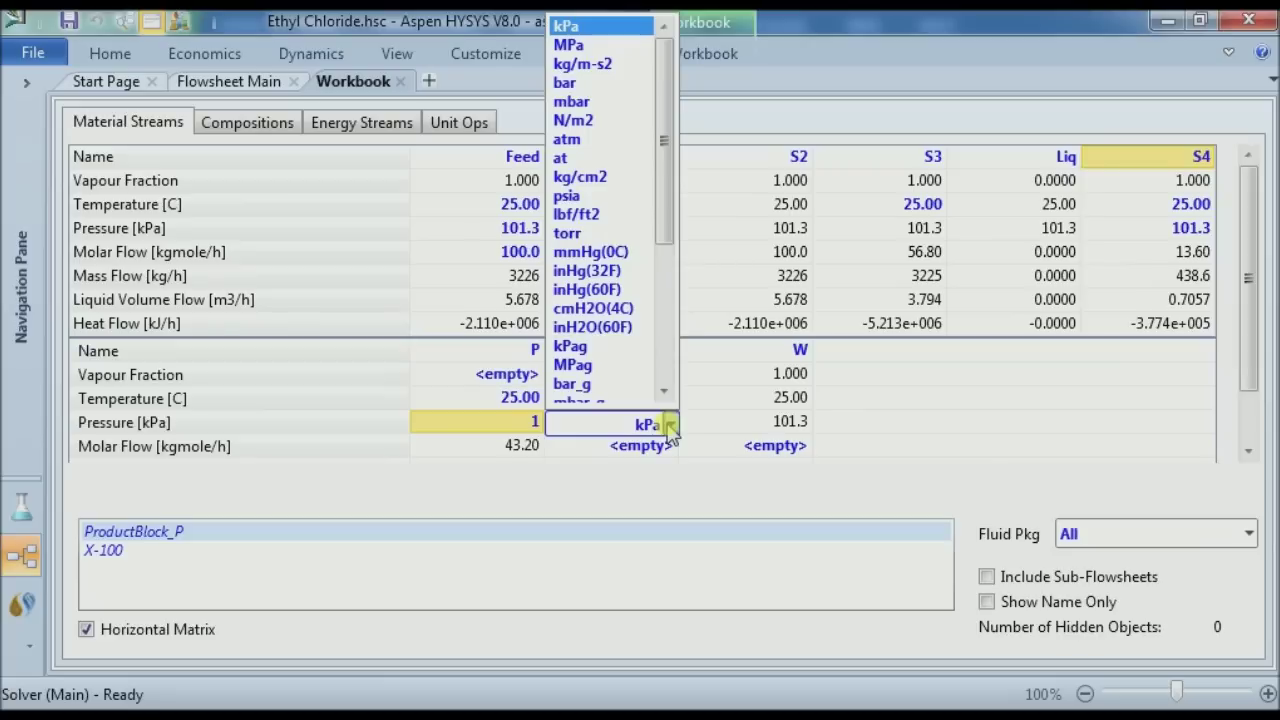
click(575, 152)
click(538, 484)
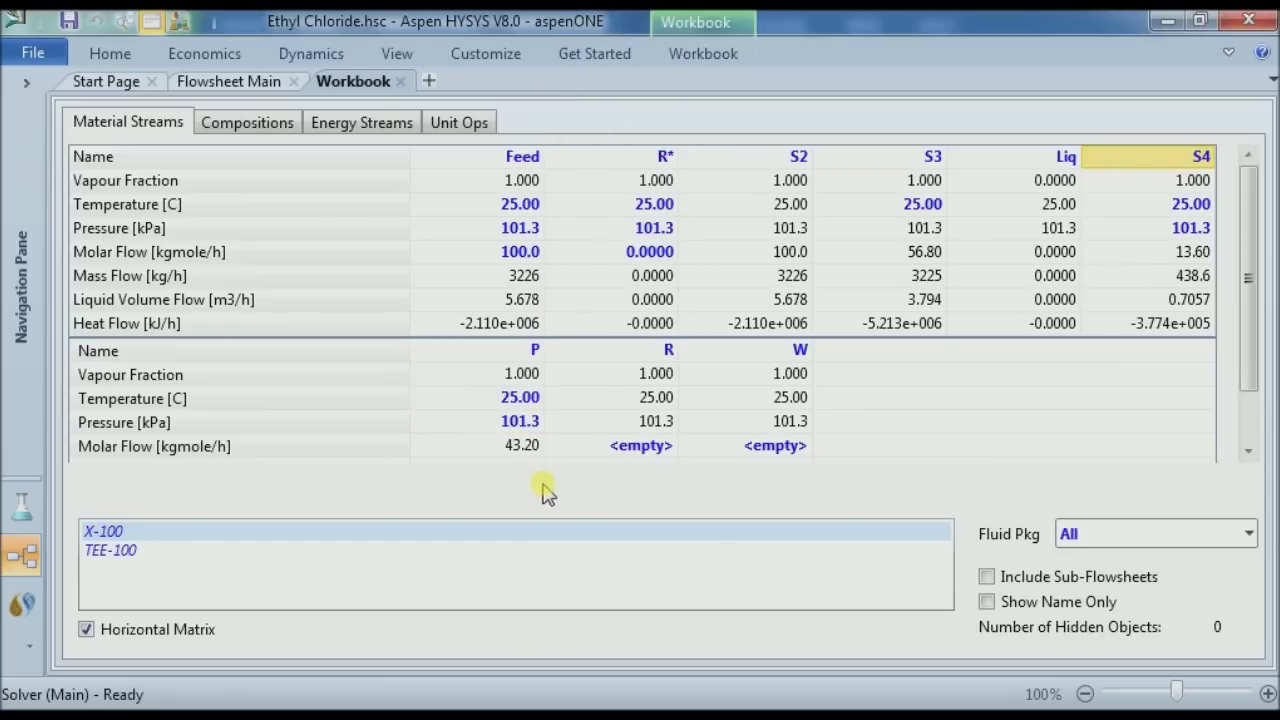
Set the molar flow of purge stream W to 10 kgmole/h and let the flowsheet solve
click(786, 452)
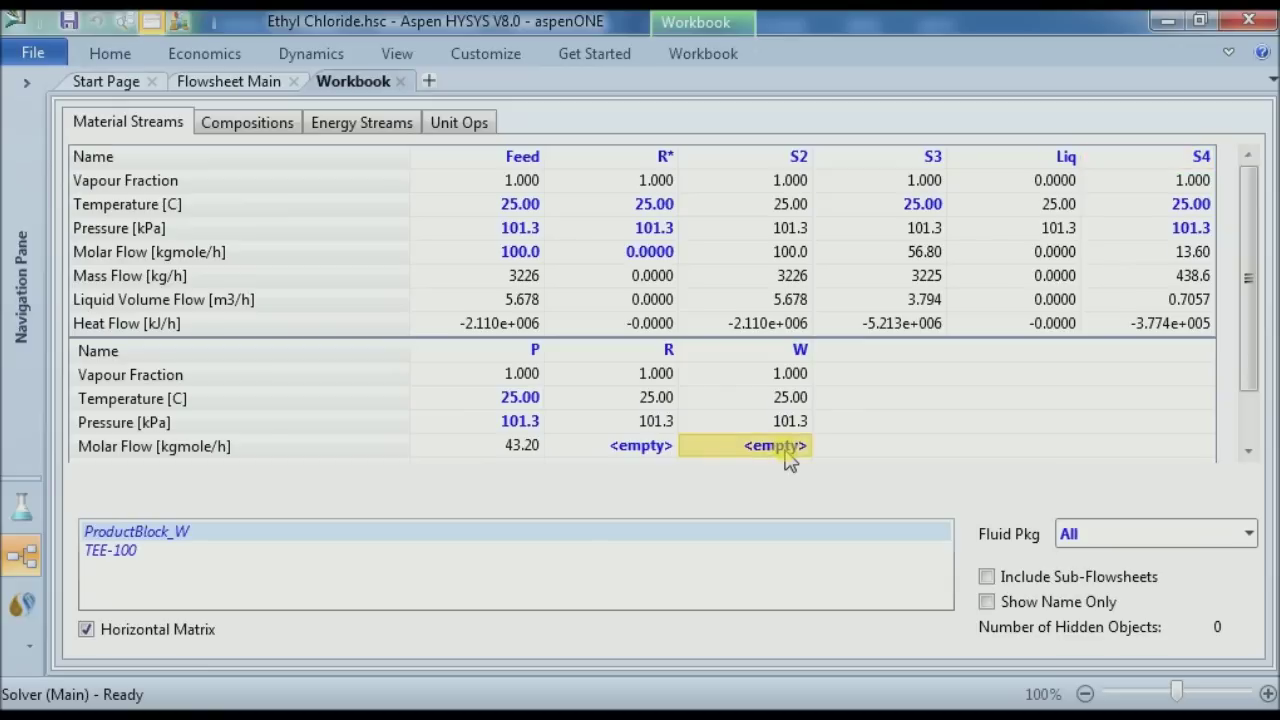
text(10)
click(754, 488)
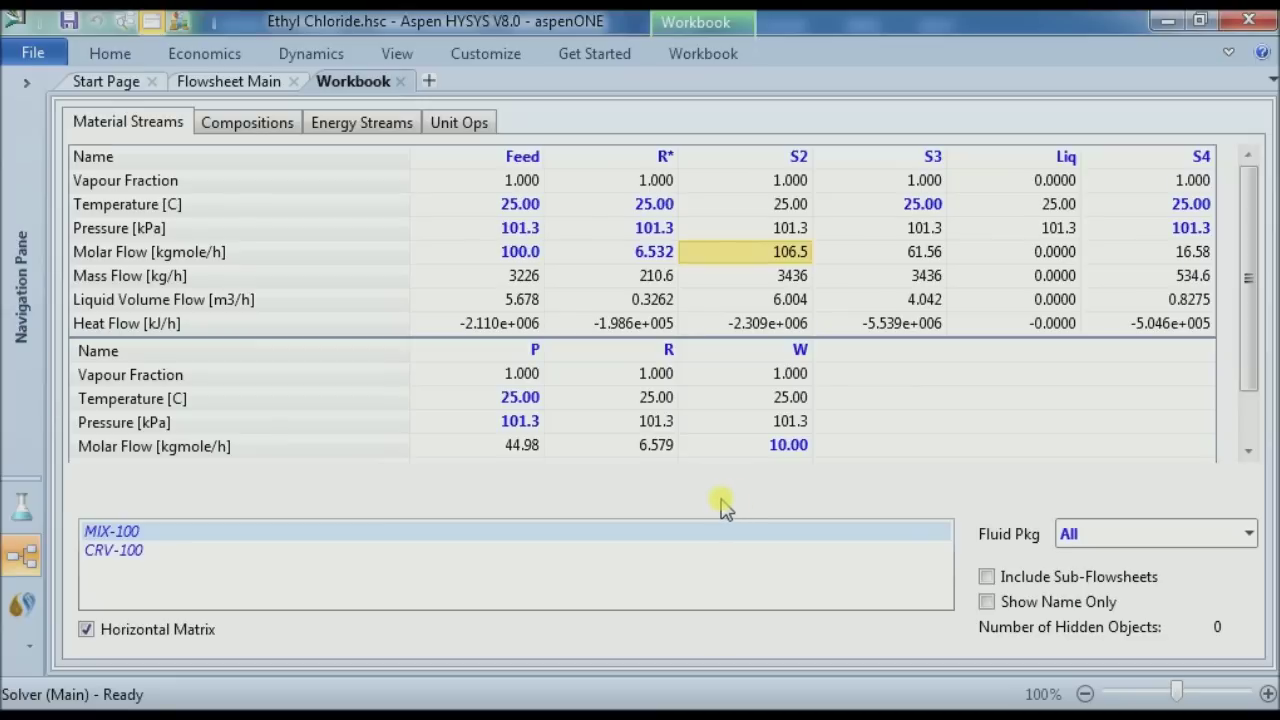
Return to the flowsheet and shift the vertical run of recycle line R* slightly away from the mixer
key(ctrl+p)
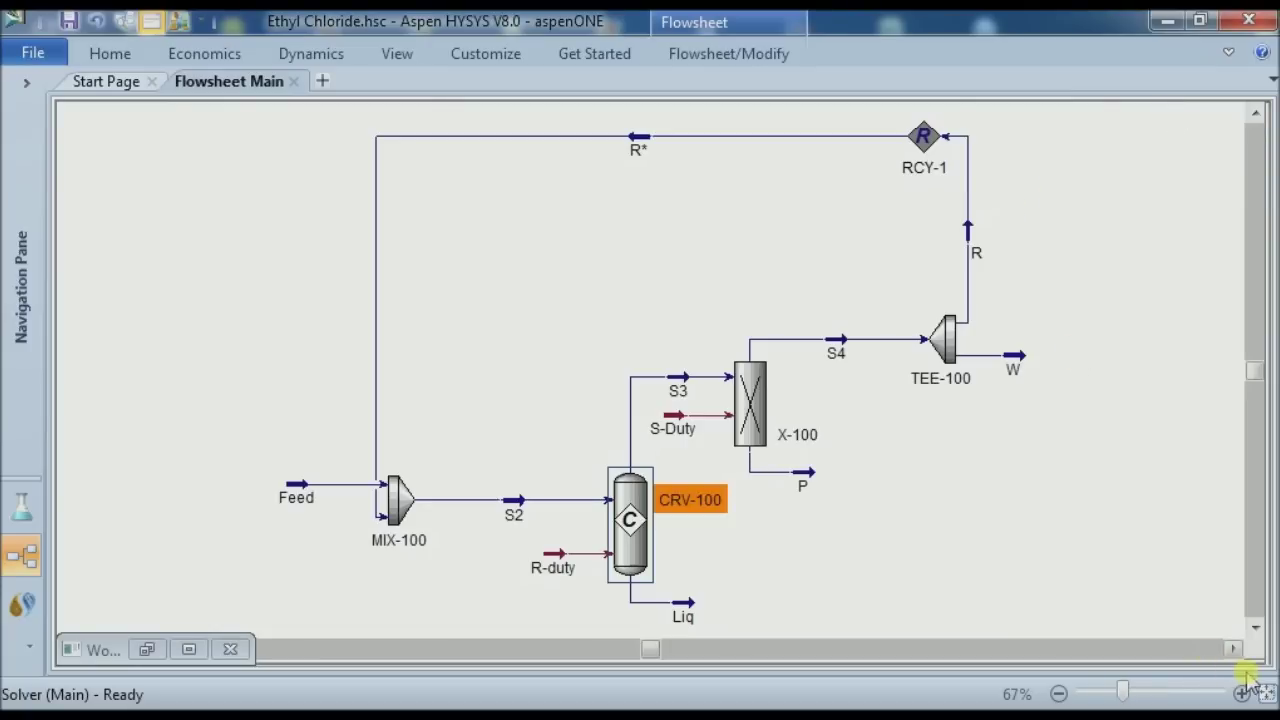
click(361, 359)
drag(361, 359, 360, 359)
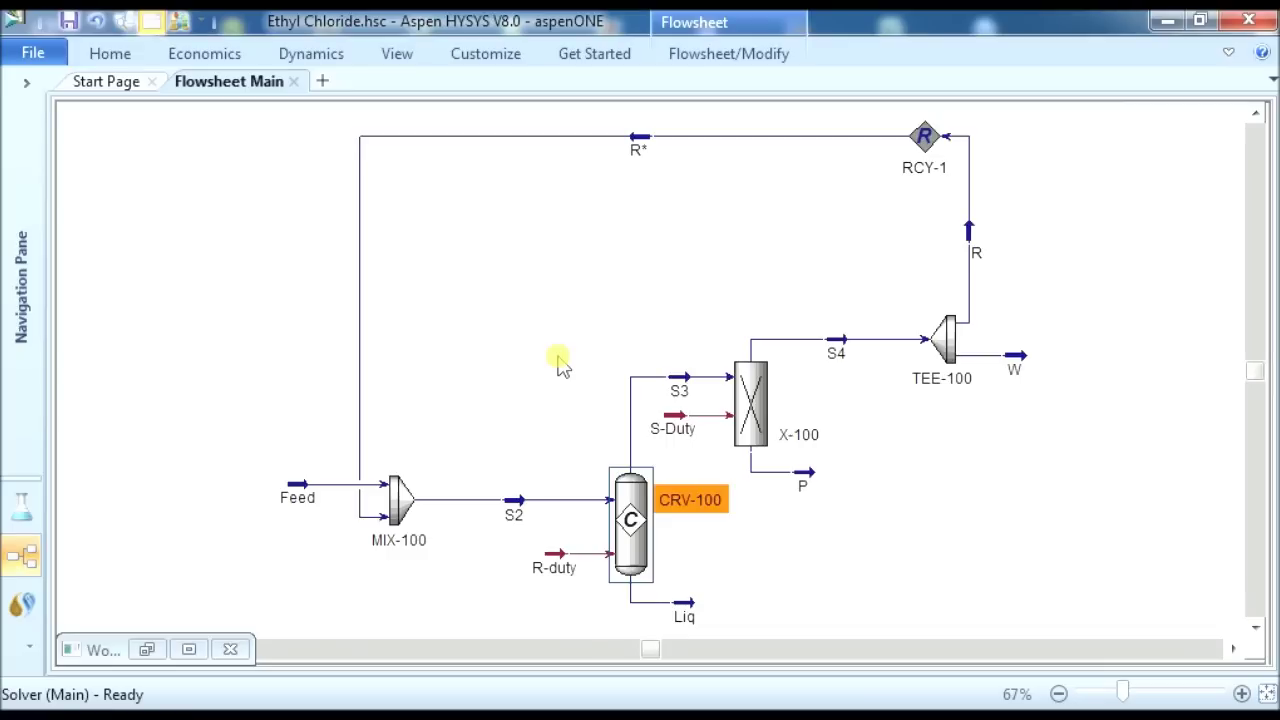
Create a new case study for the flowsheet
click(113, 54)
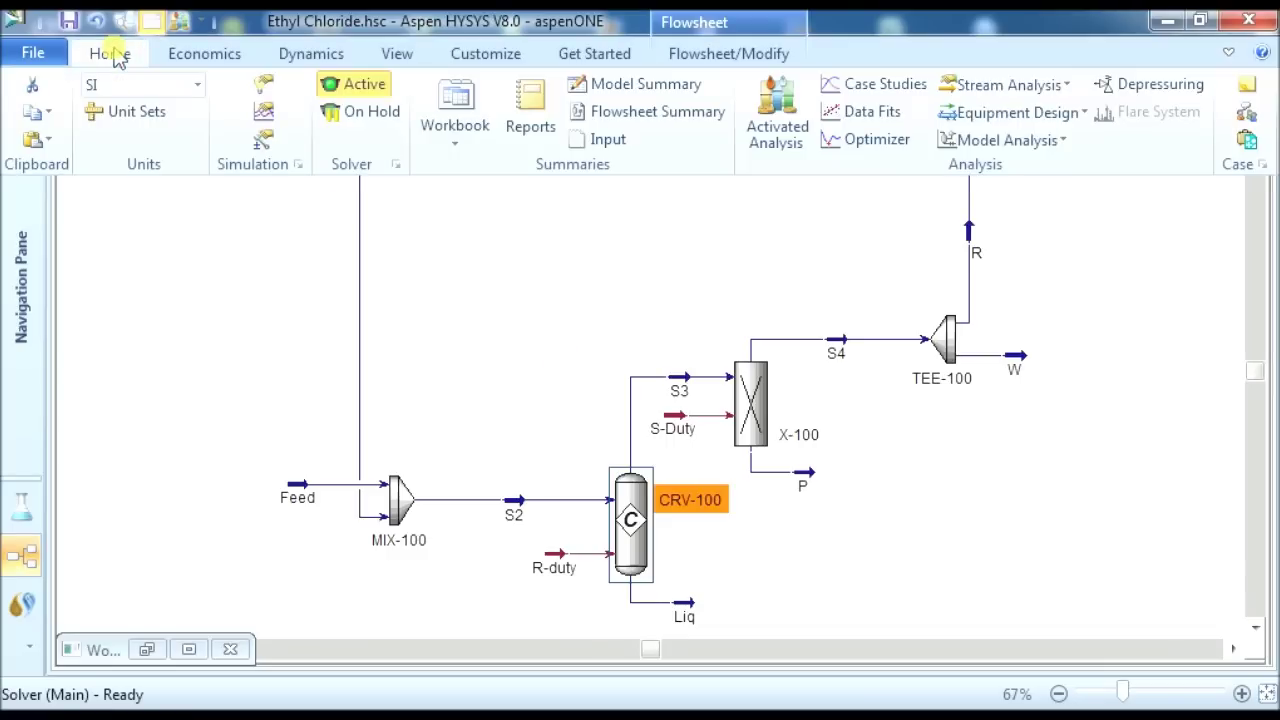
click(868, 86)
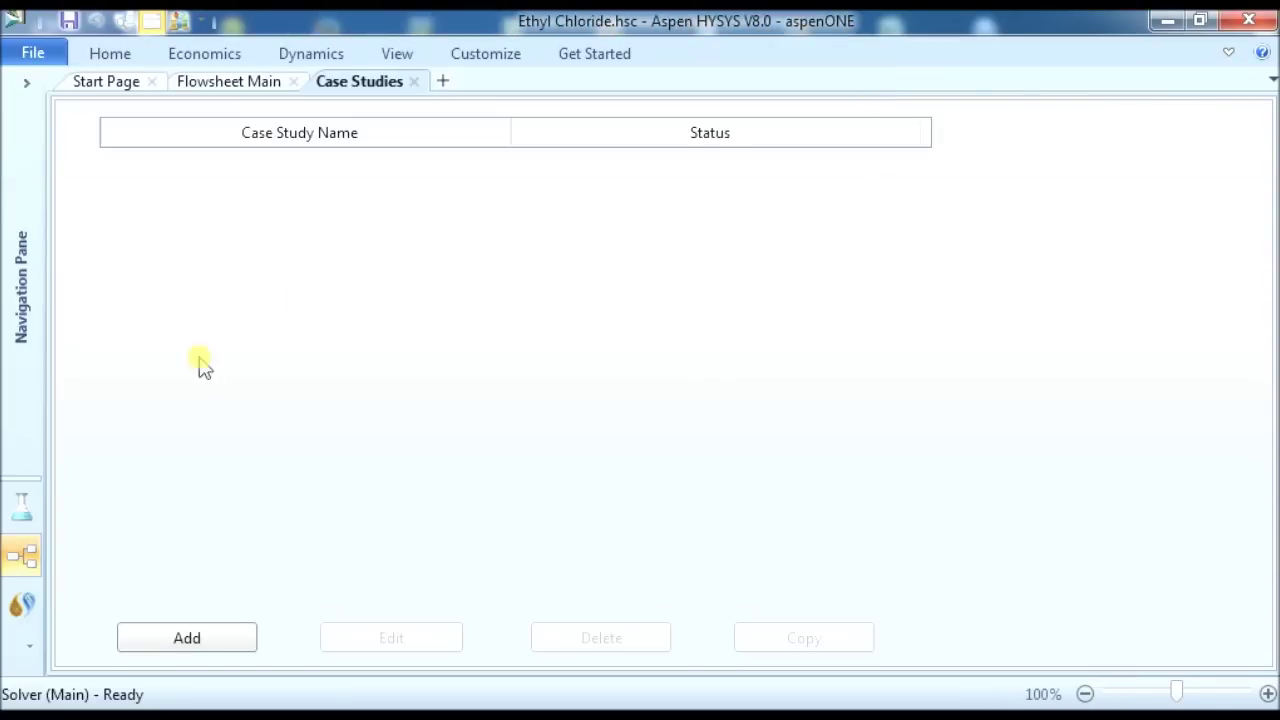
click(171, 638)
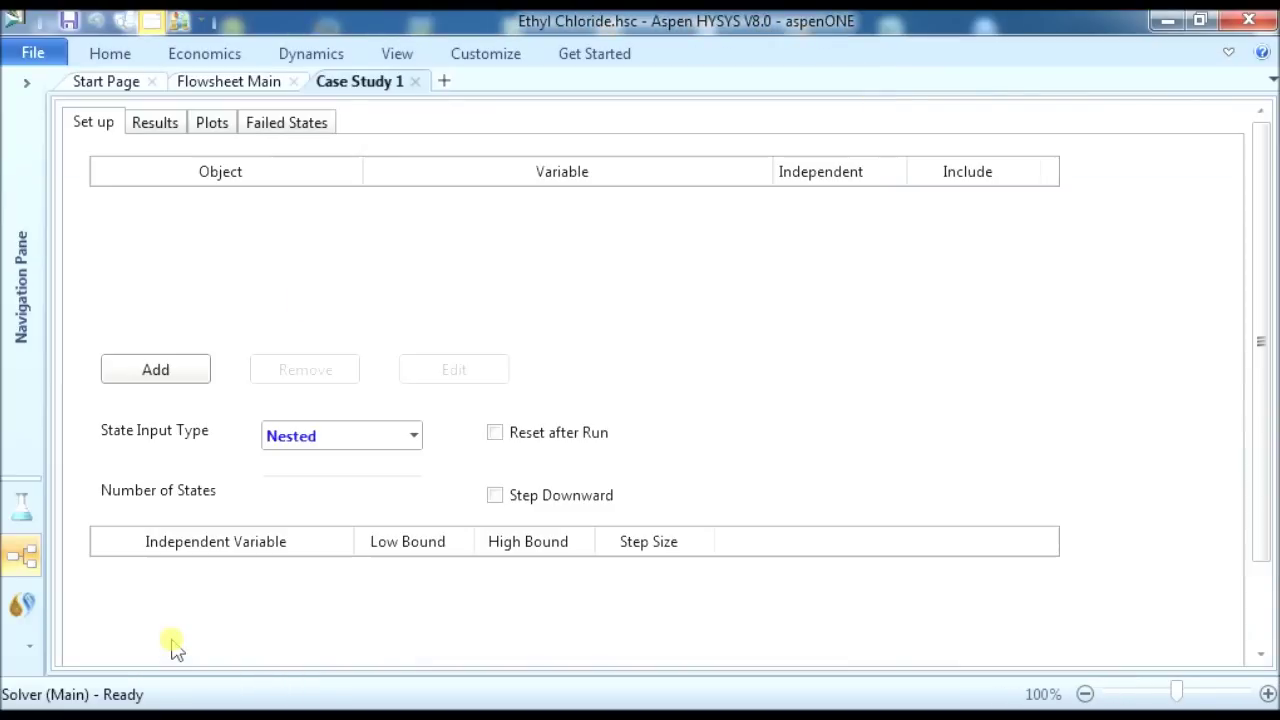
Add the molar flow of purge stream W as a variable of the case study
click(188, 372)
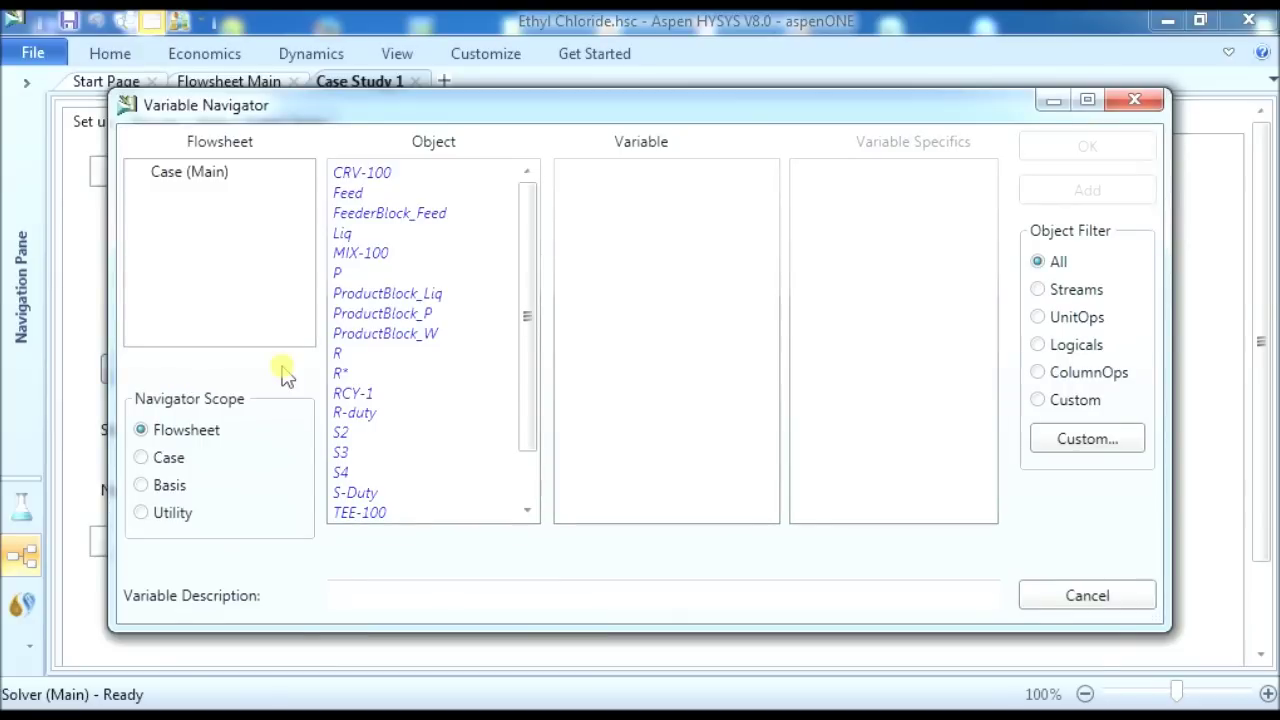
click(527, 505)
double_click(527, 505)
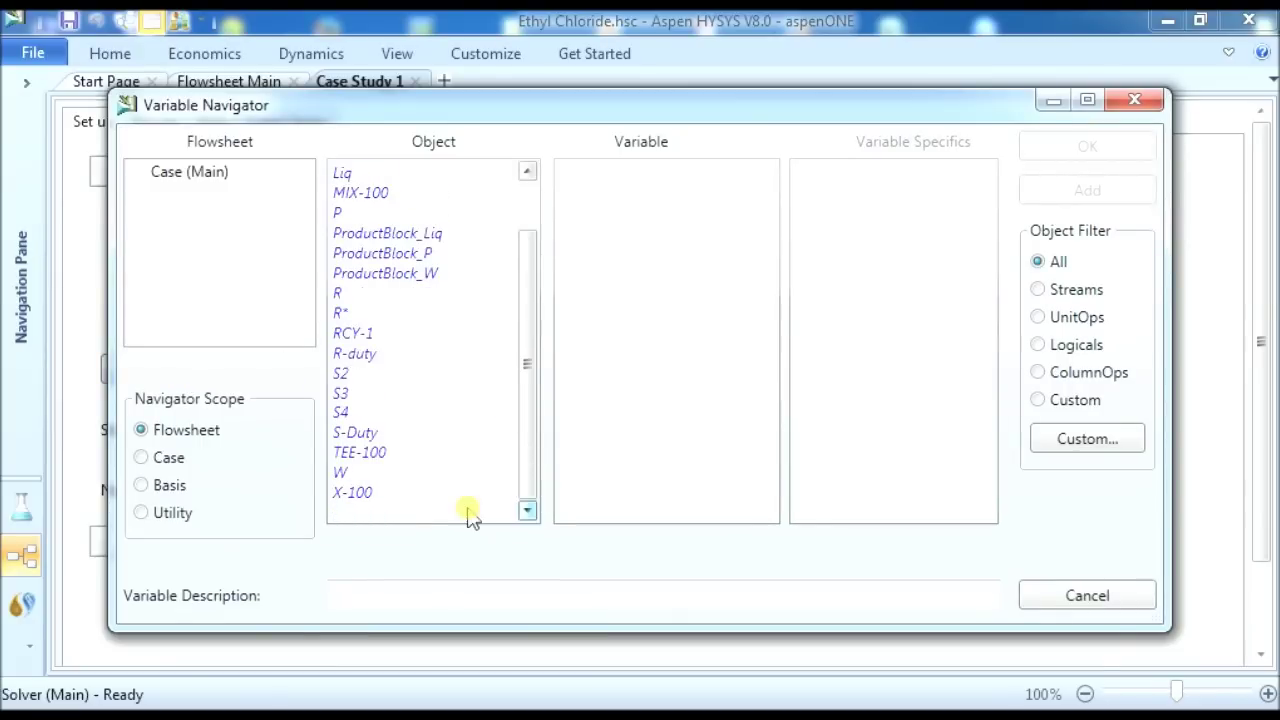
click(396, 475)
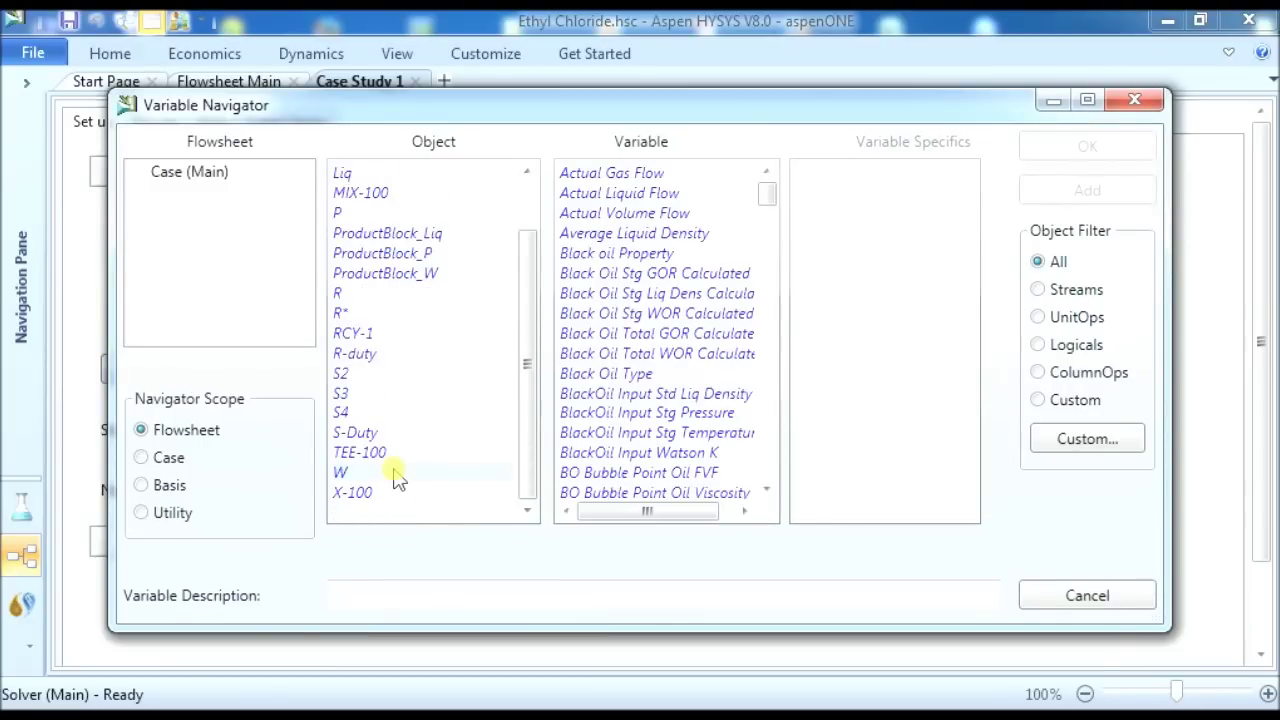
click(768, 482)
drag(770, 480, 770, 480)
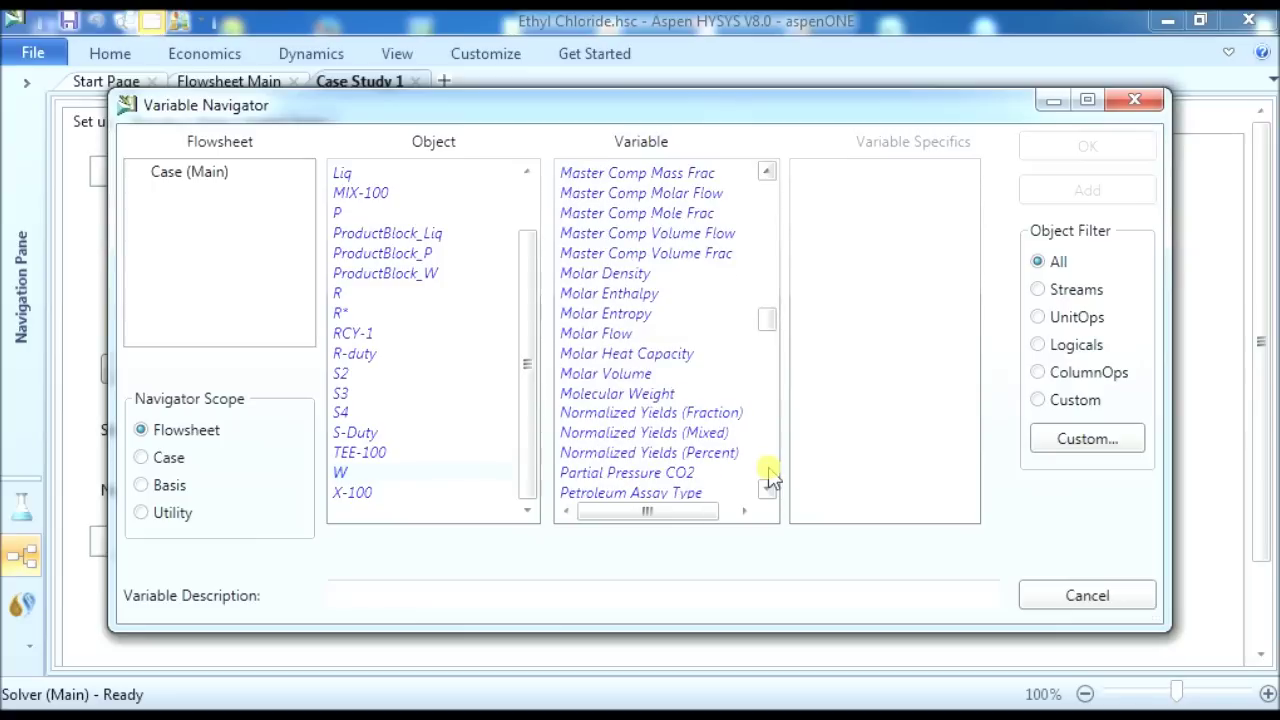
click(606, 336)
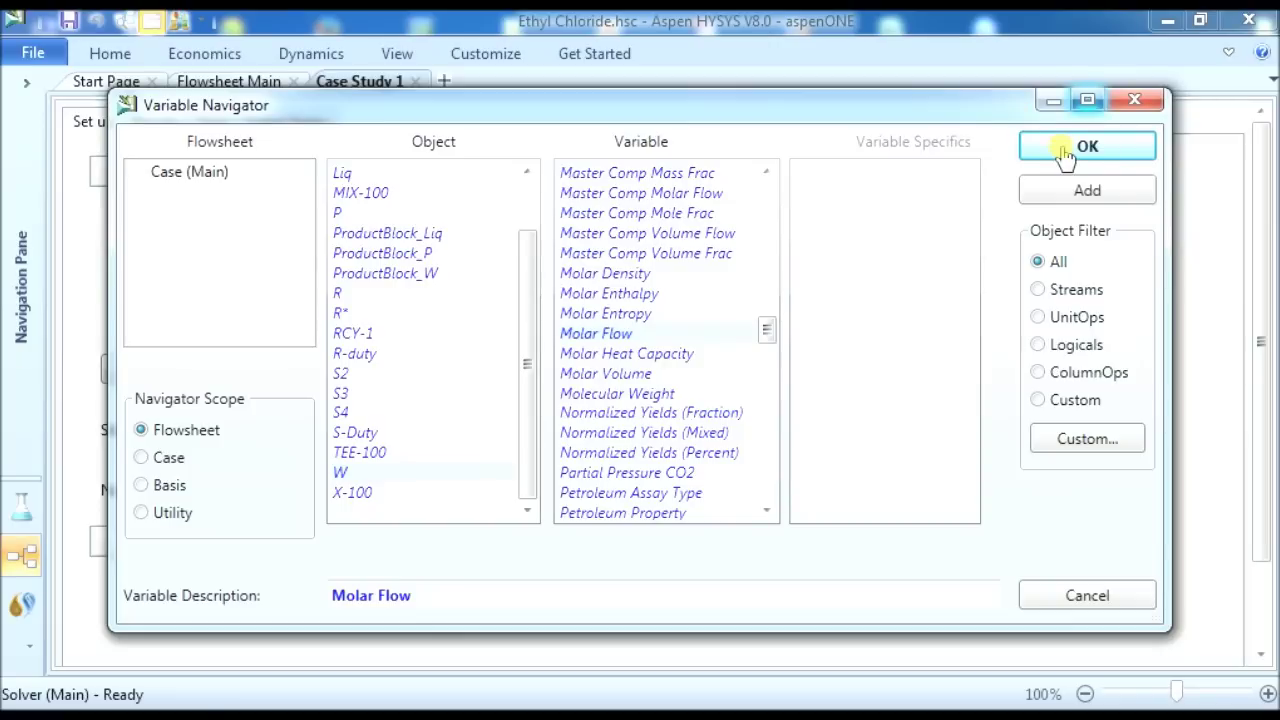
click(1066, 192)
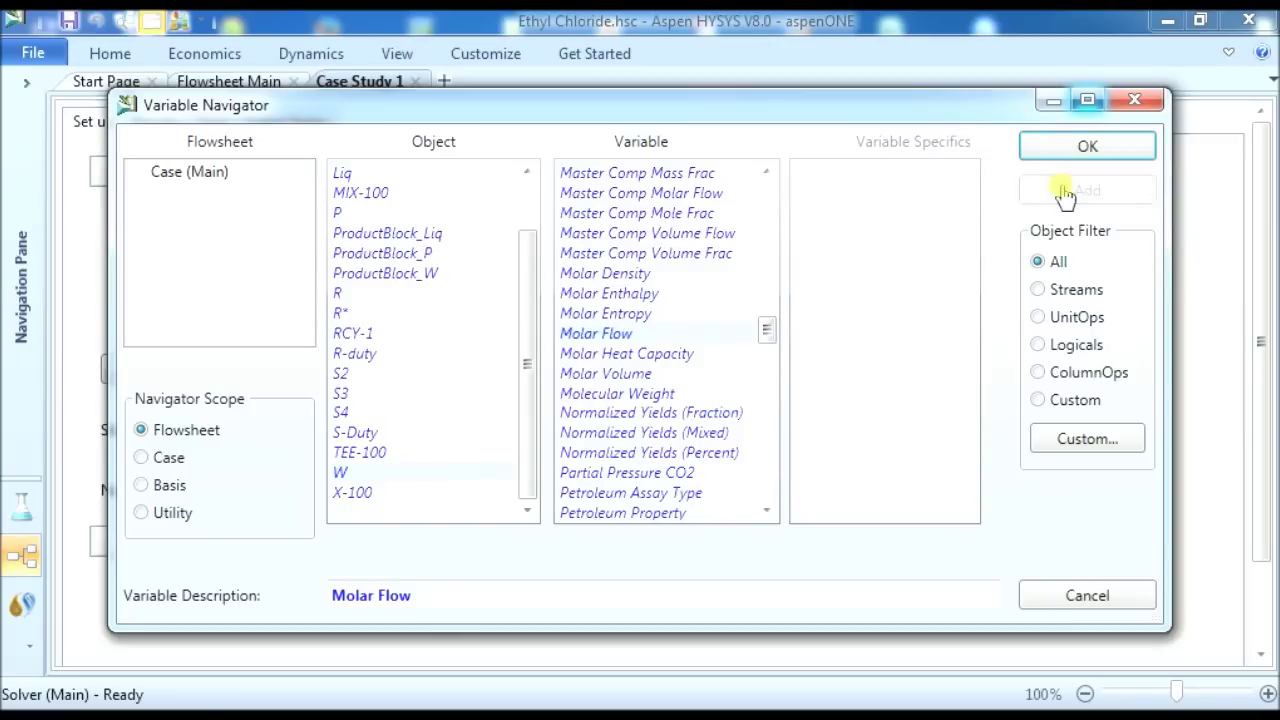
Add the molar flows of streams R and S2 to the case study and finish the variable selection
click(338, 316)
click(1098, 192)
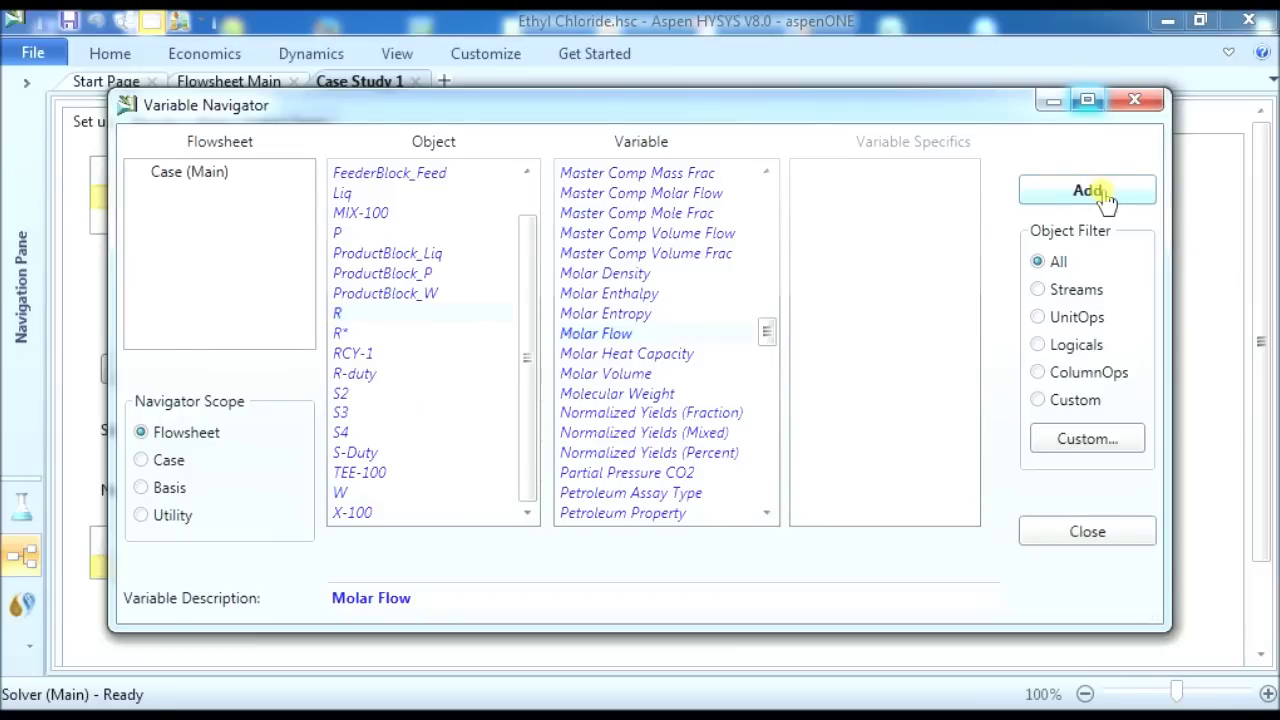
click(341, 392)
click(1087, 190)
click(1134, 99)
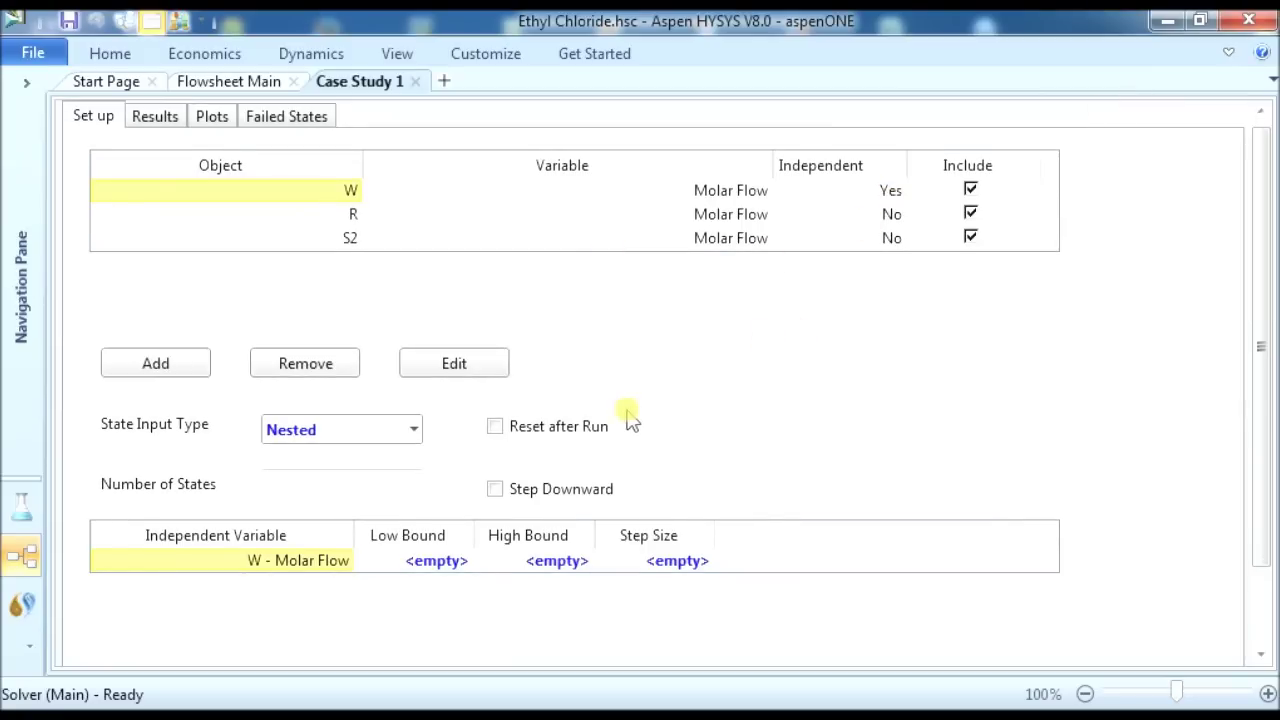
Set W's molar flow range in the case study to a low bound of 1, high bound of 20 and step size of 1
click(443, 563)
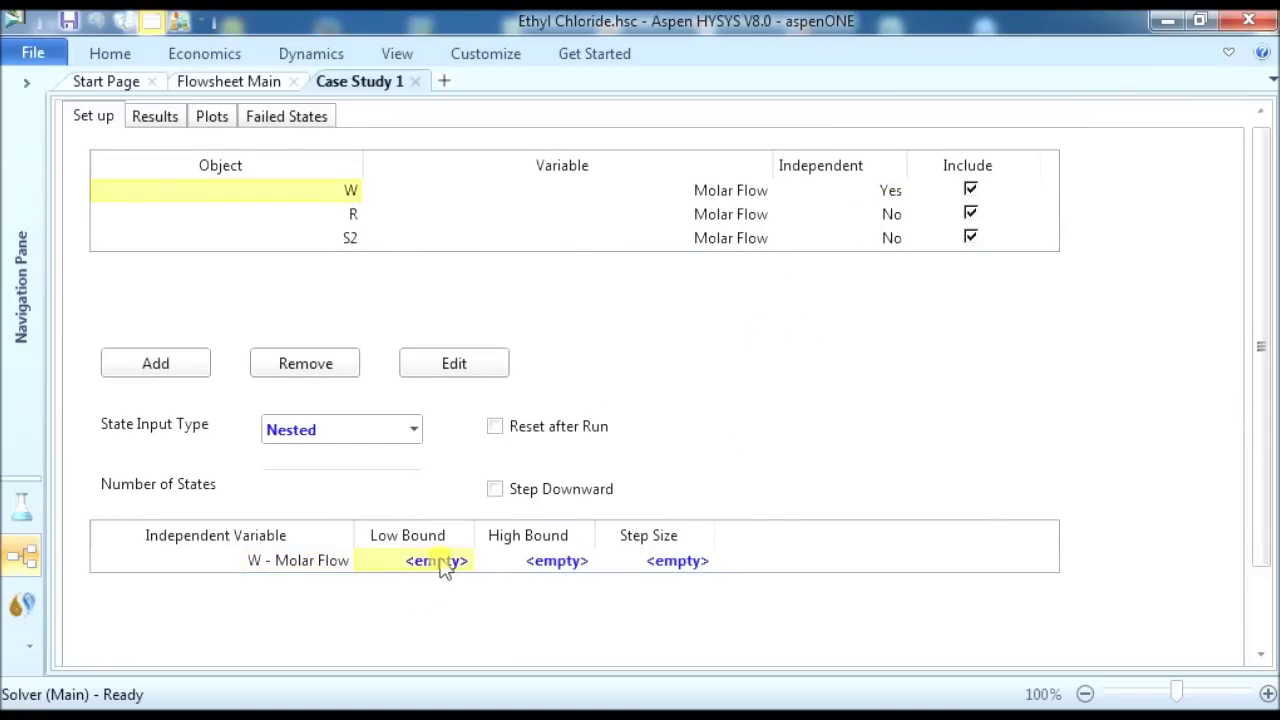
text(1)
click(553, 563)
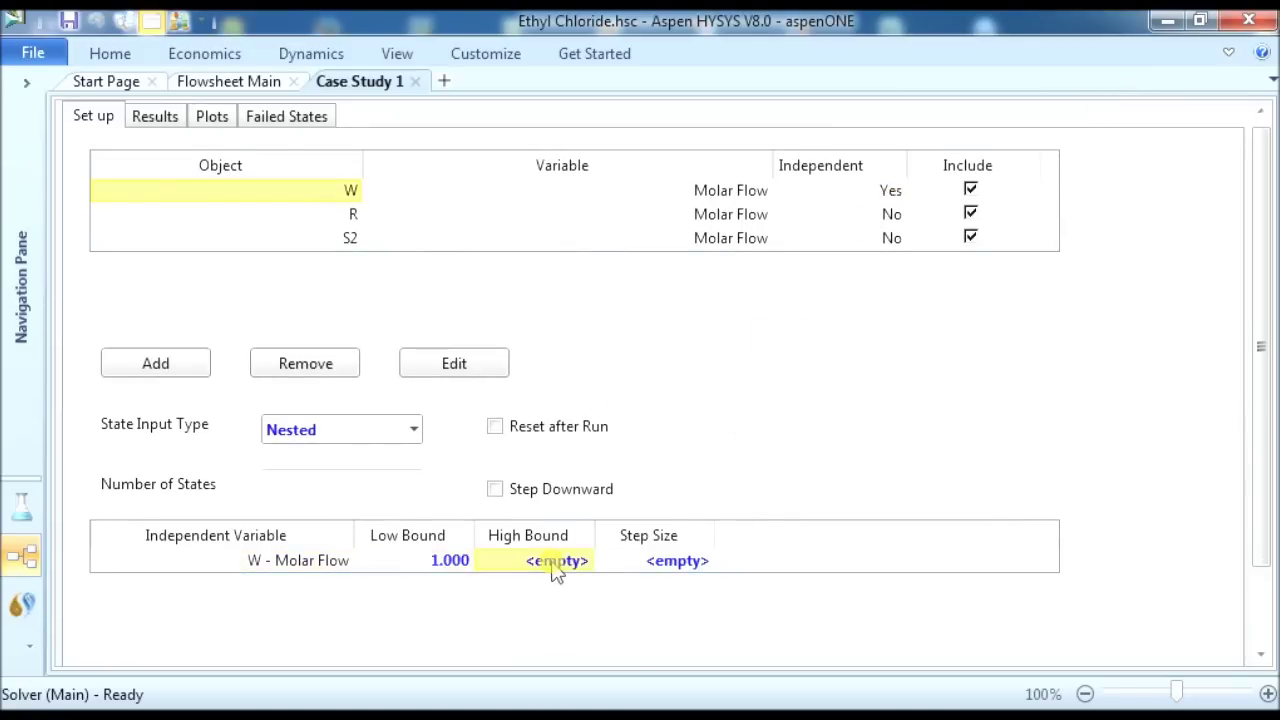
text(20)
key(Return)
click(669, 560)
text(1)
key(Return)
Run the case study and show its results table
click(1085, 693)
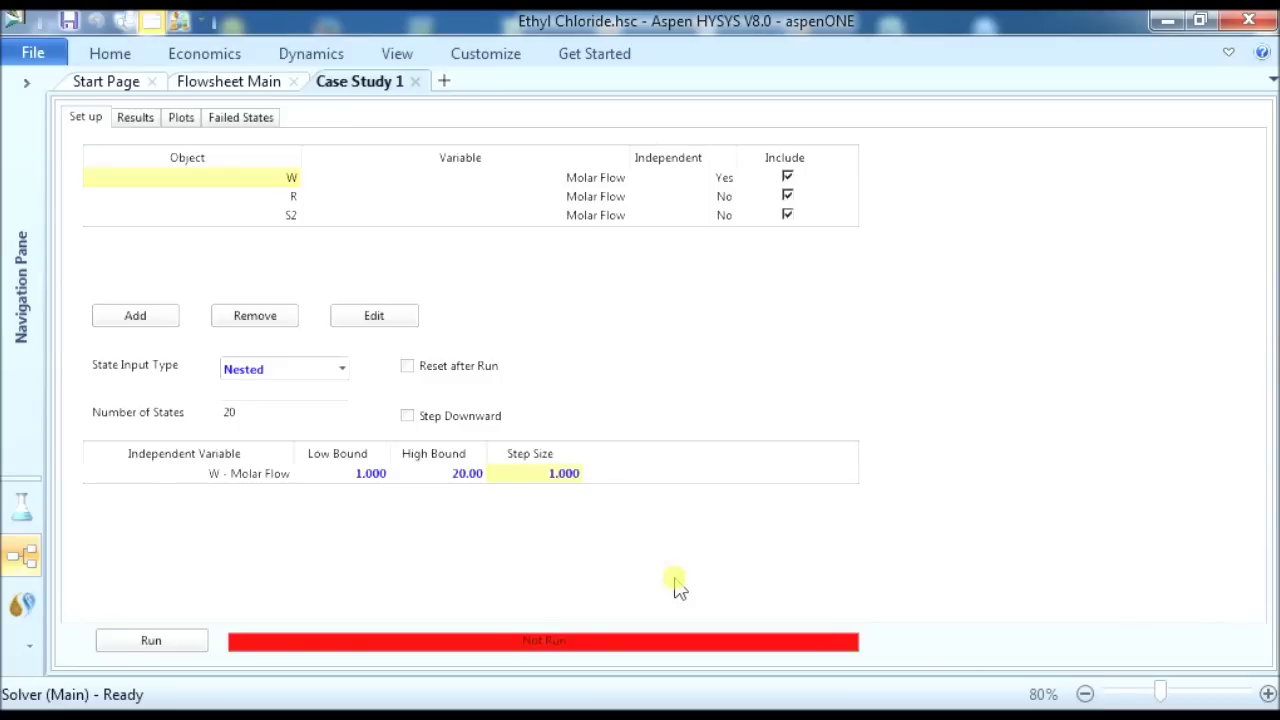
click(151, 640)
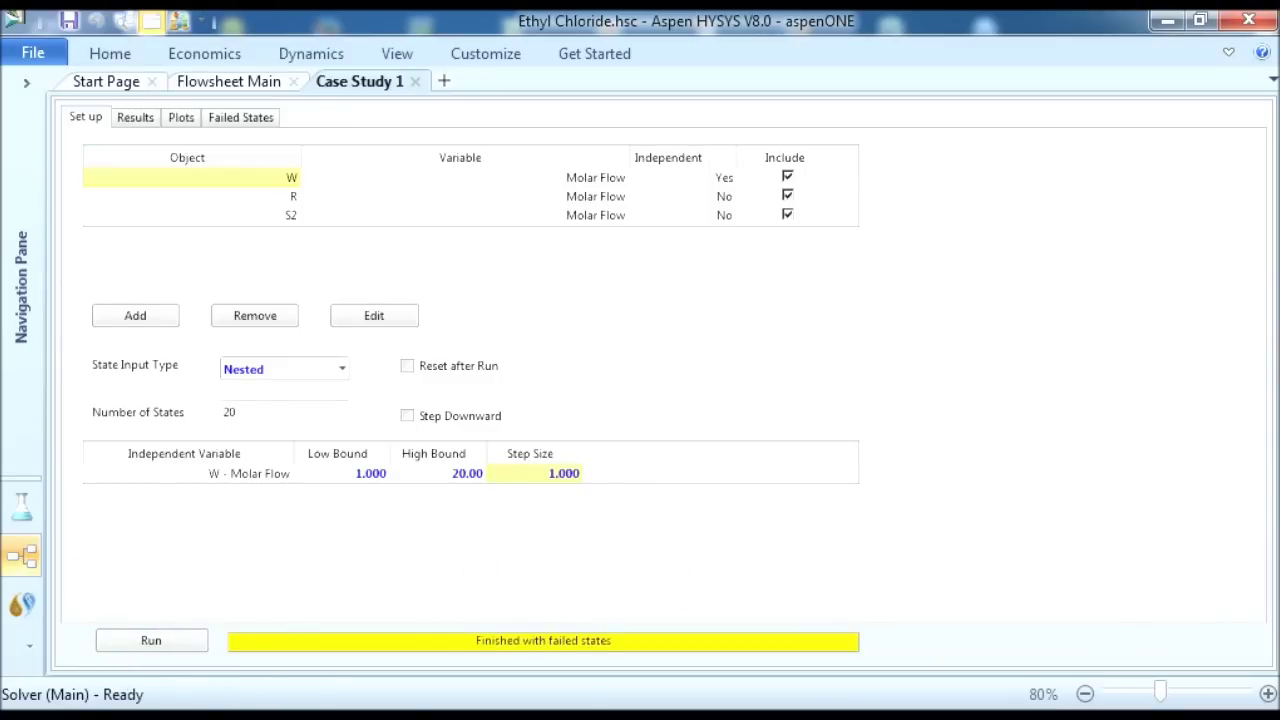
click(135, 118)
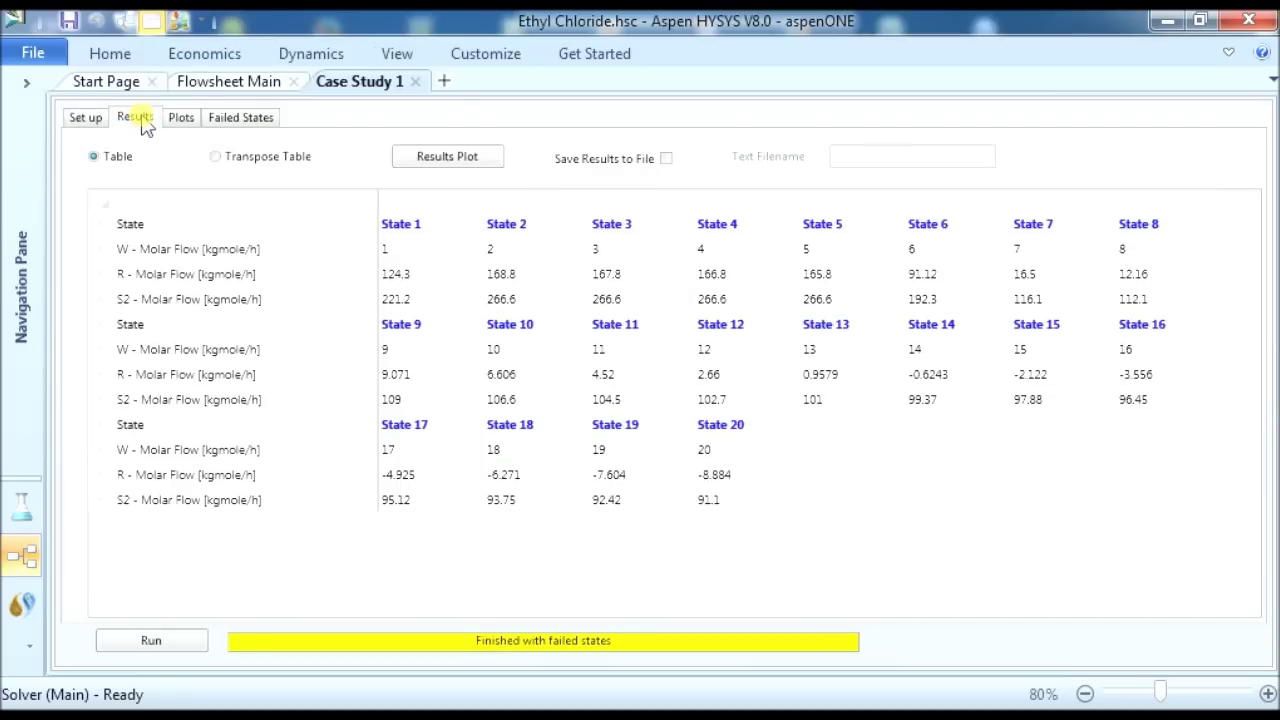
ctrl+scroll(530, 330, up, 1)
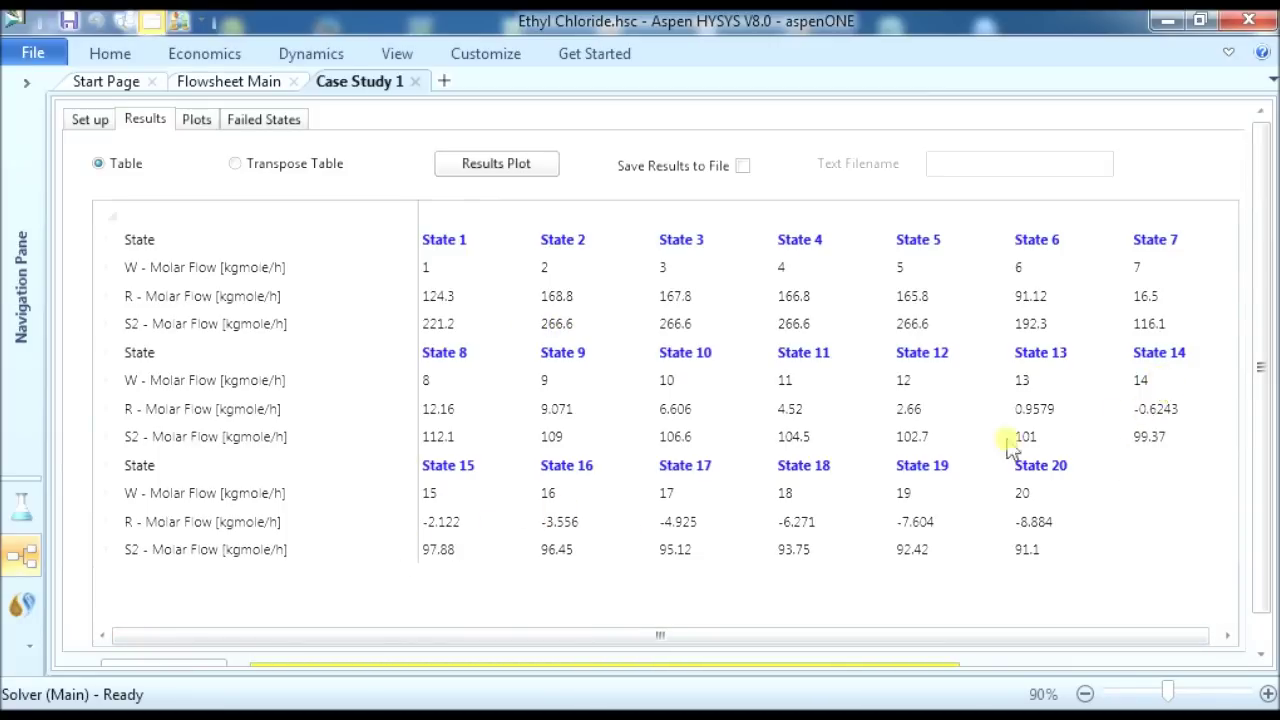
Review the case study results as a transposed table and as a plot of the R and S2 molar flows
click(241, 164)
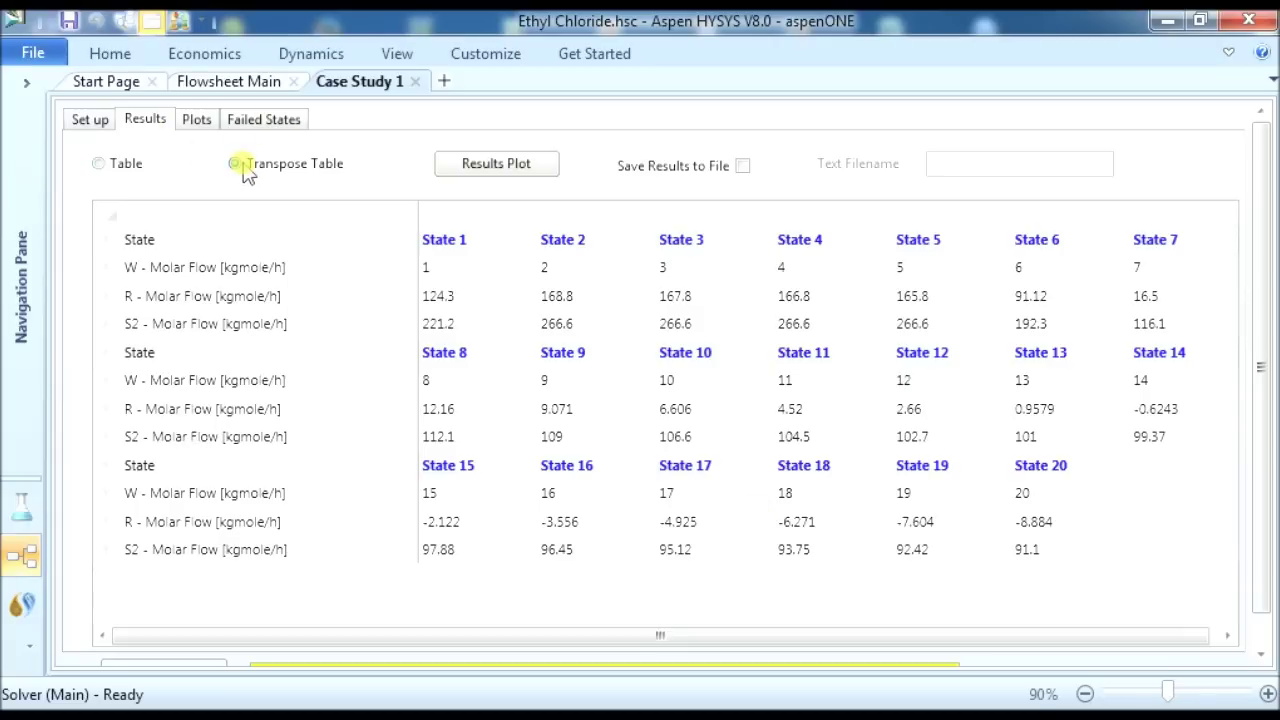
click(1267, 693)
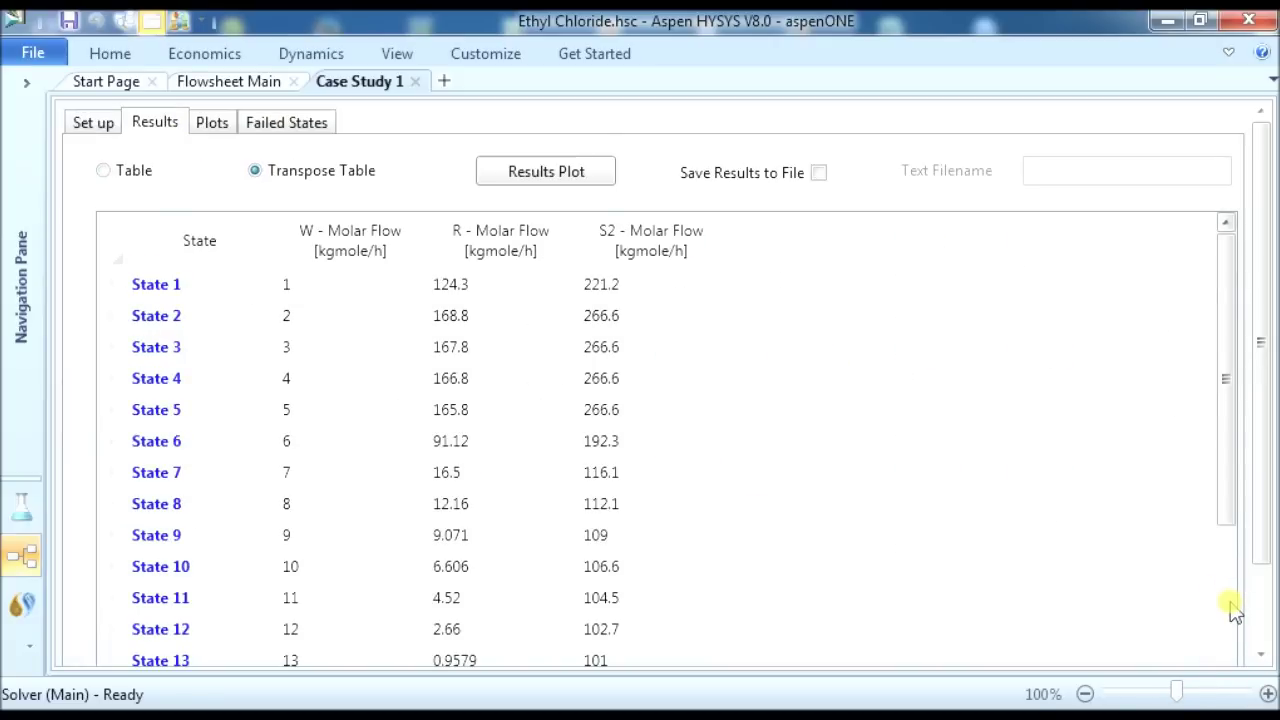
click(1236, 608)
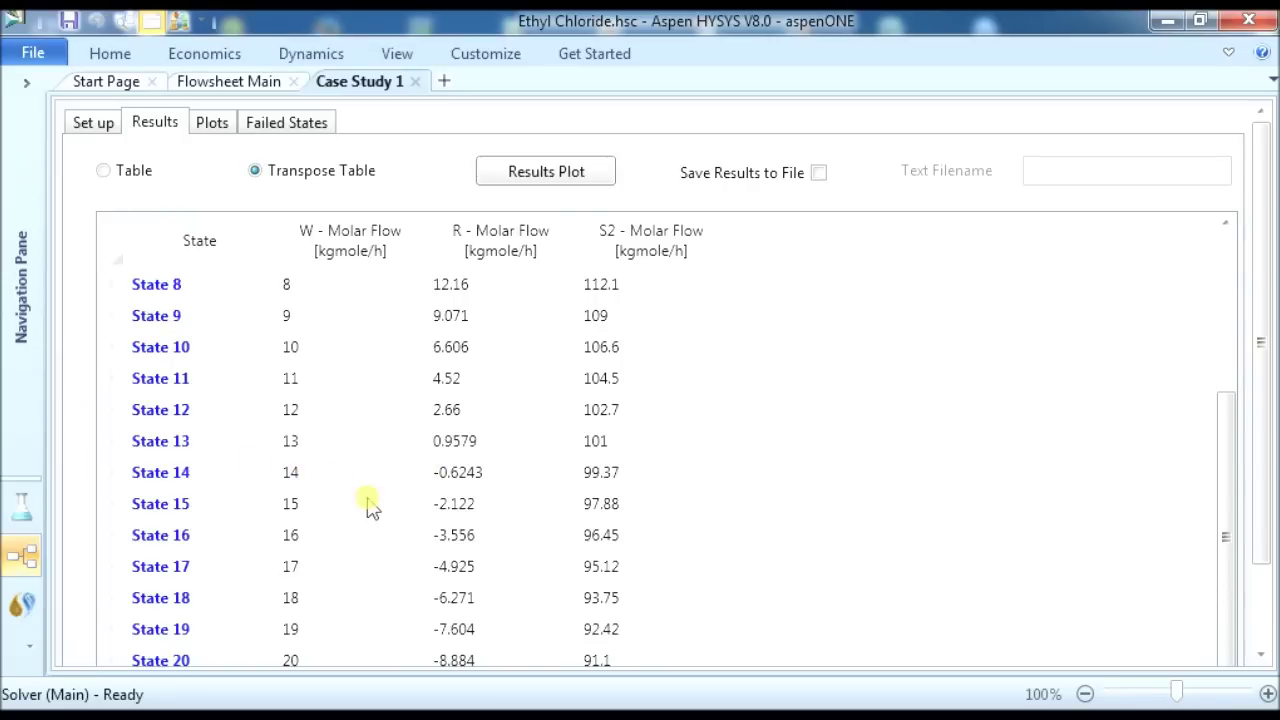
click(532, 170)
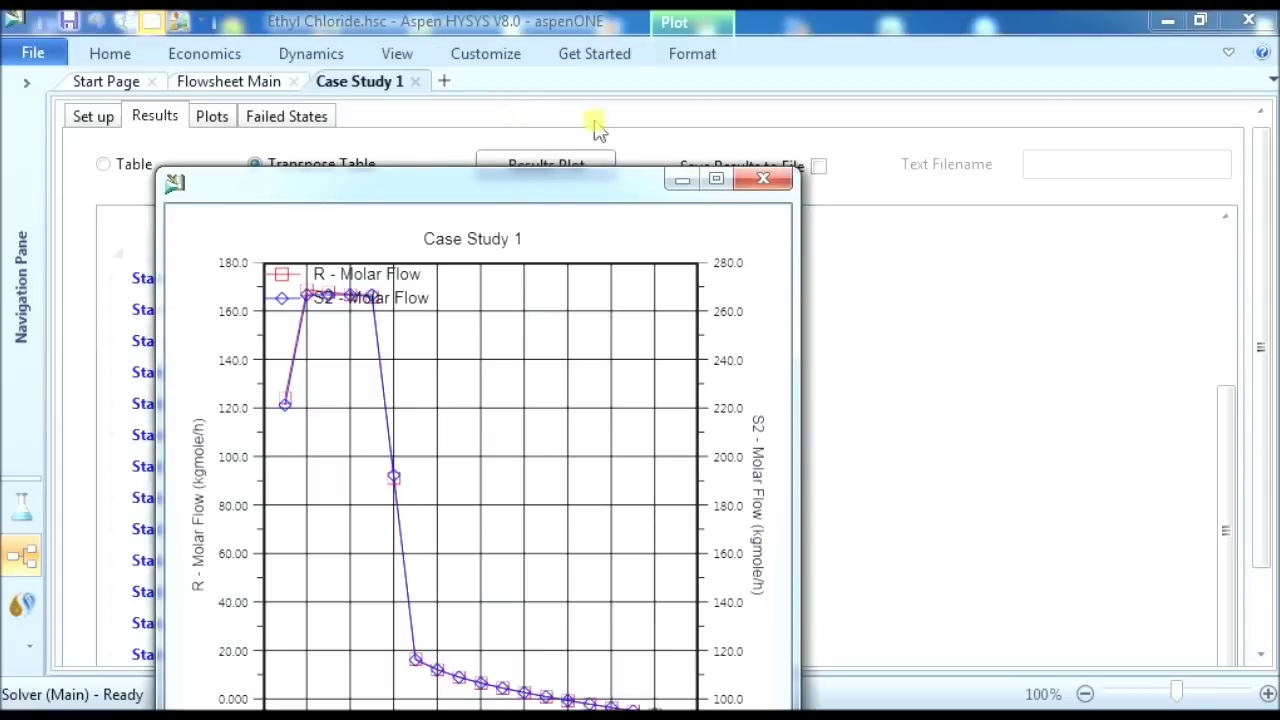
click(763, 178)
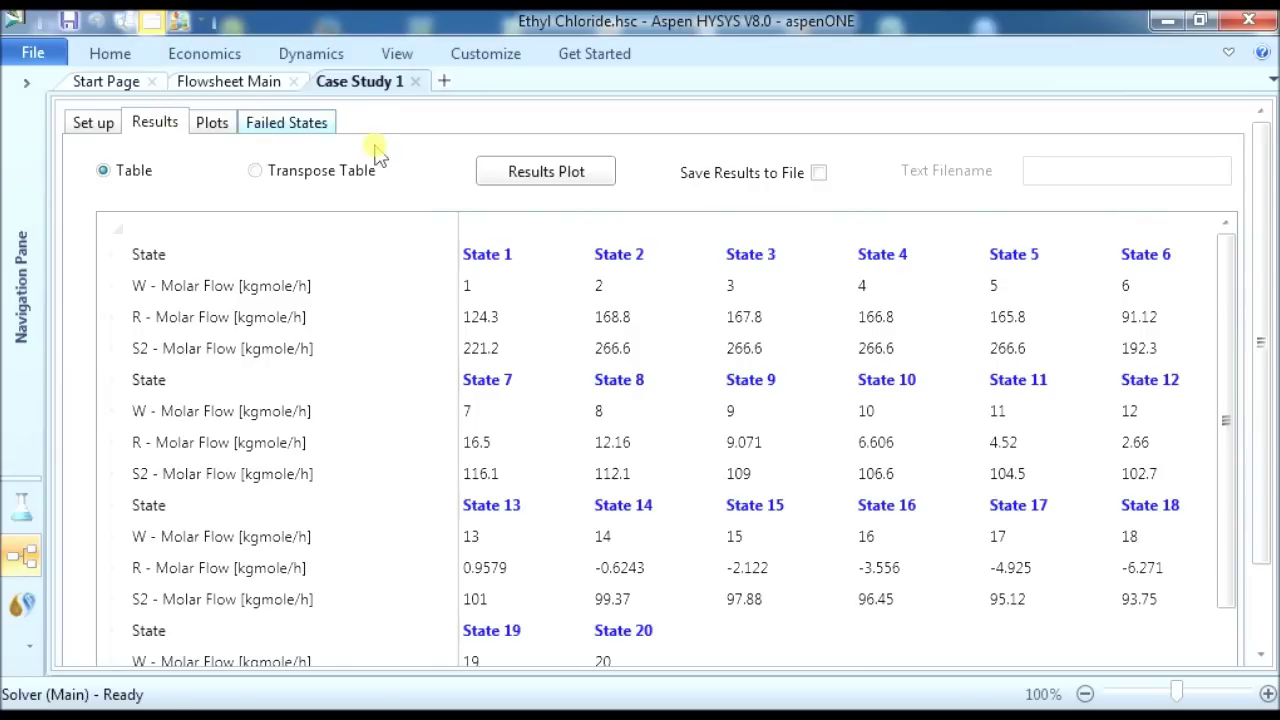
Rename Case Study 1 as "Effect of W on R and S2 flow rates" in the list of case studies
click(108, 128)
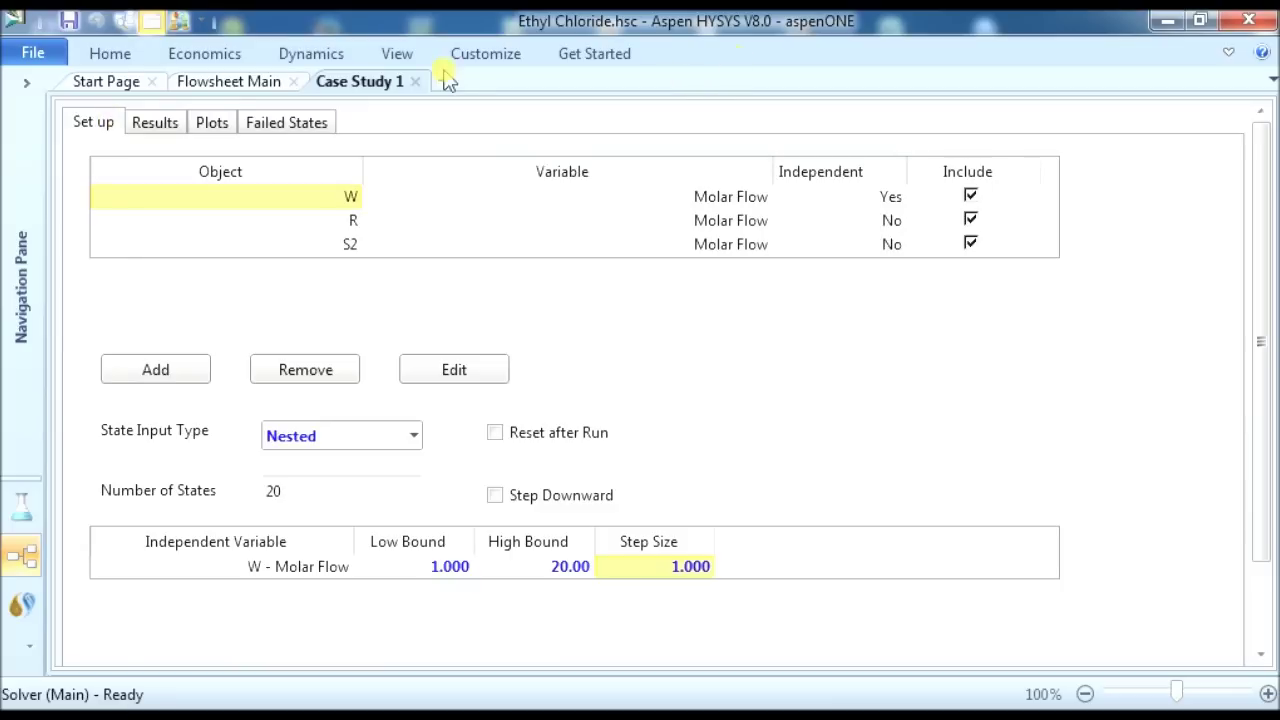
click(105, 55)
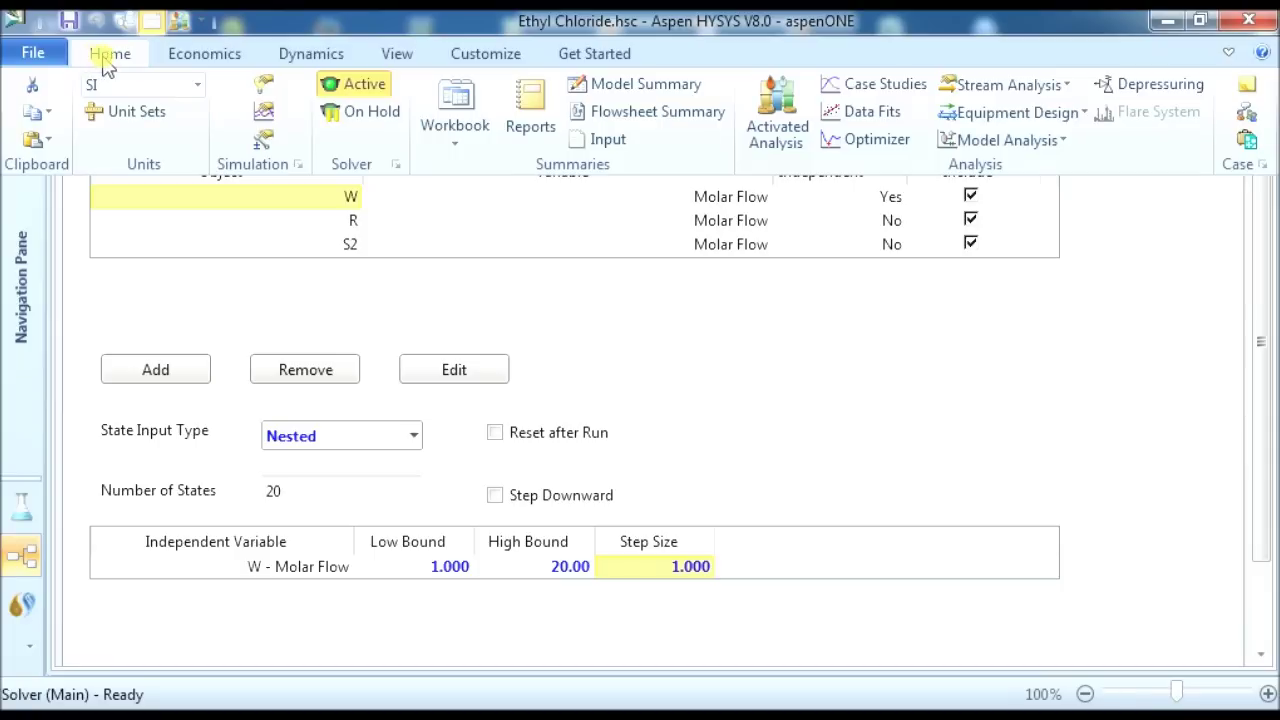
click(840, 86)
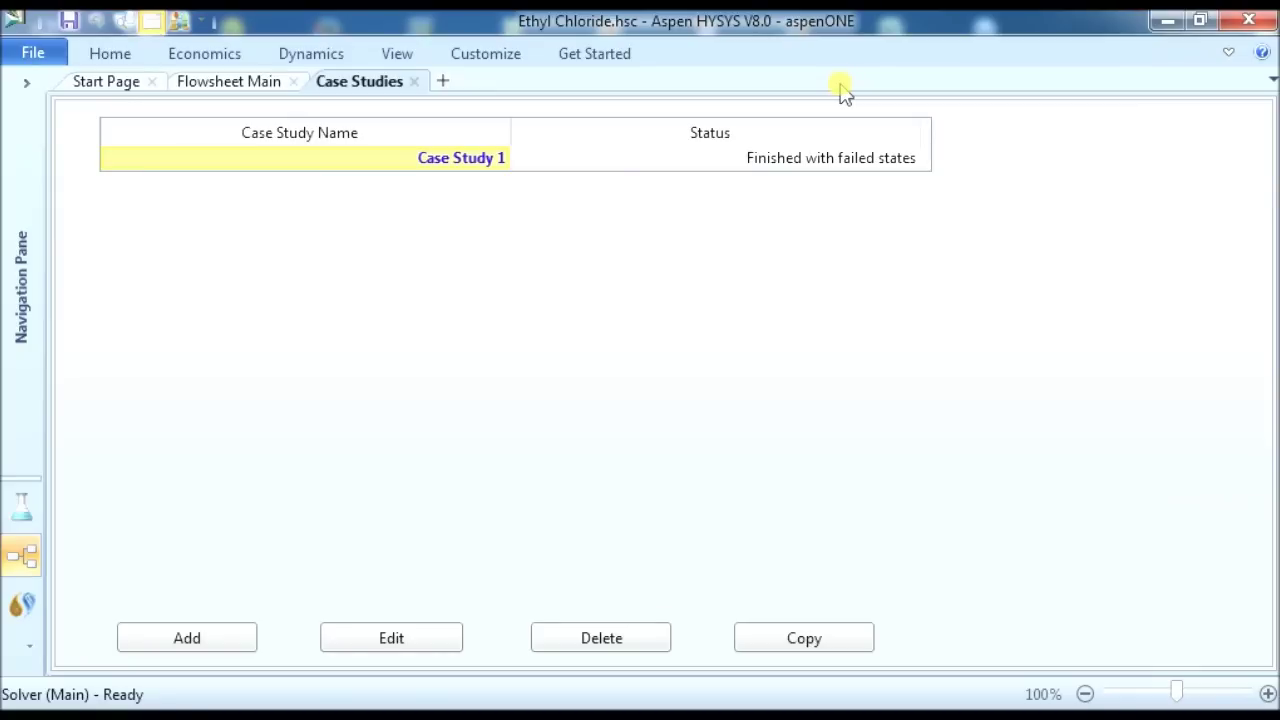
right_click(486, 170)
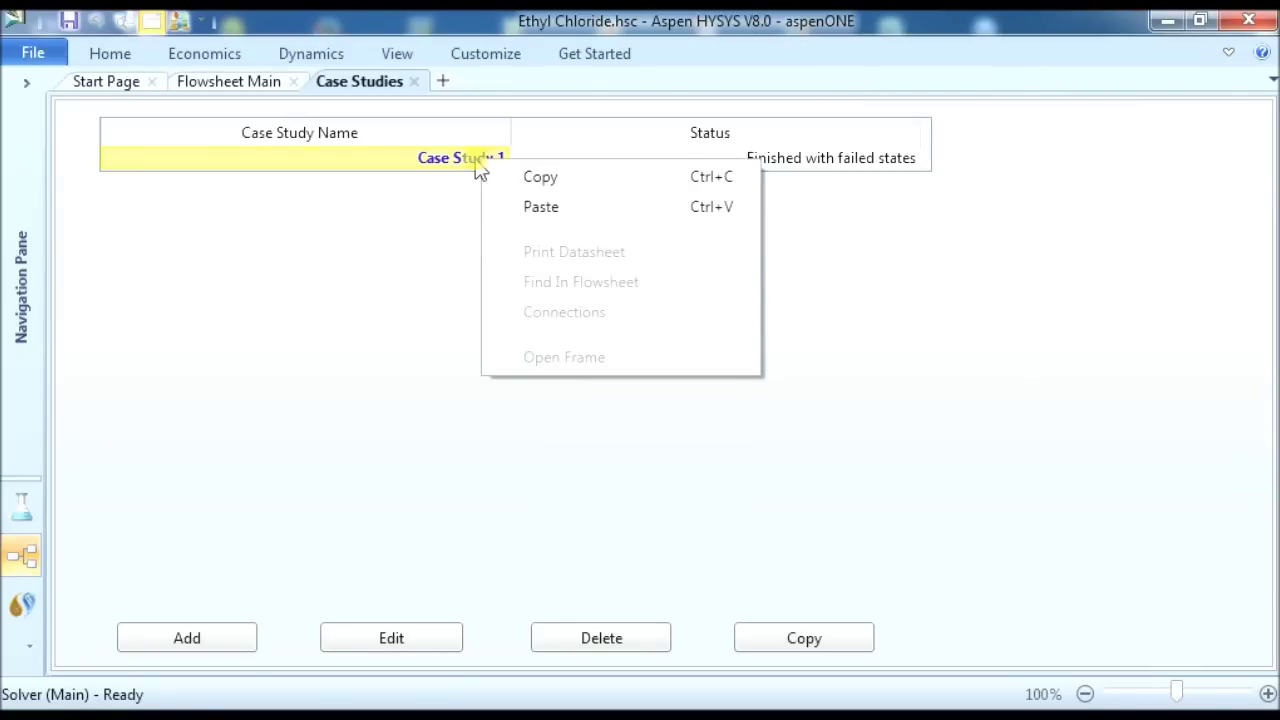
click(428, 178)
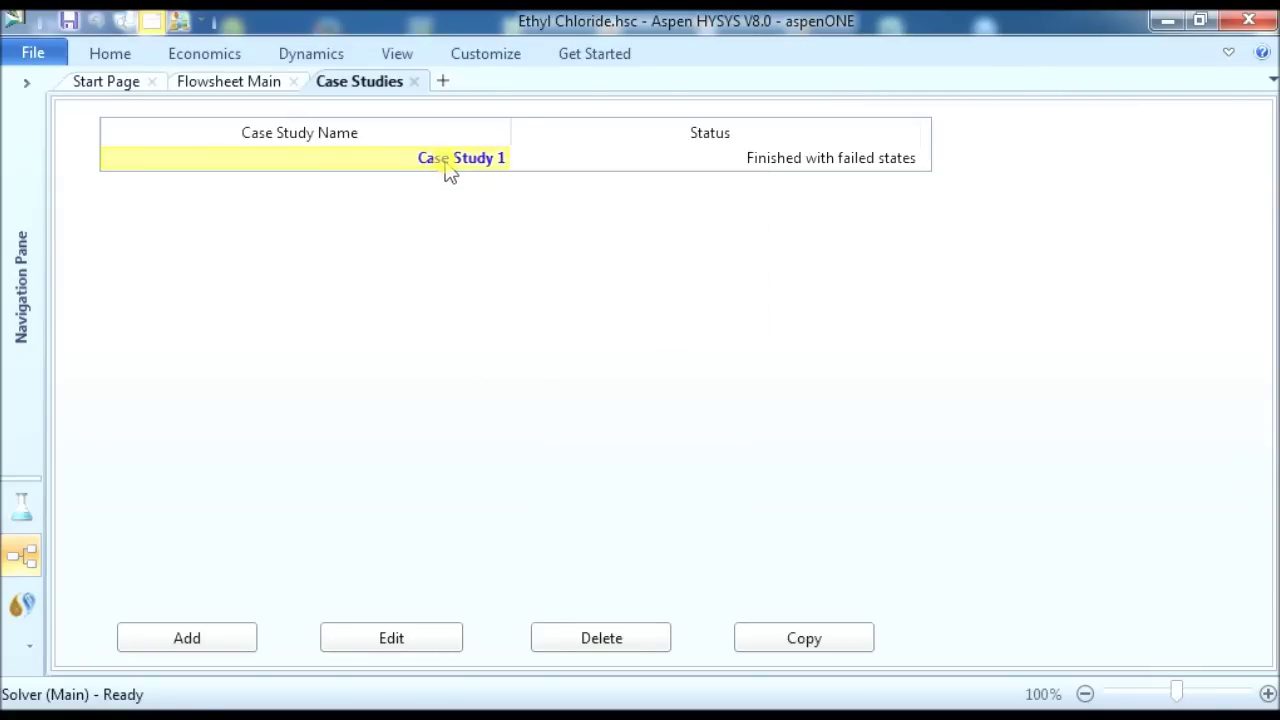
click(449, 172)
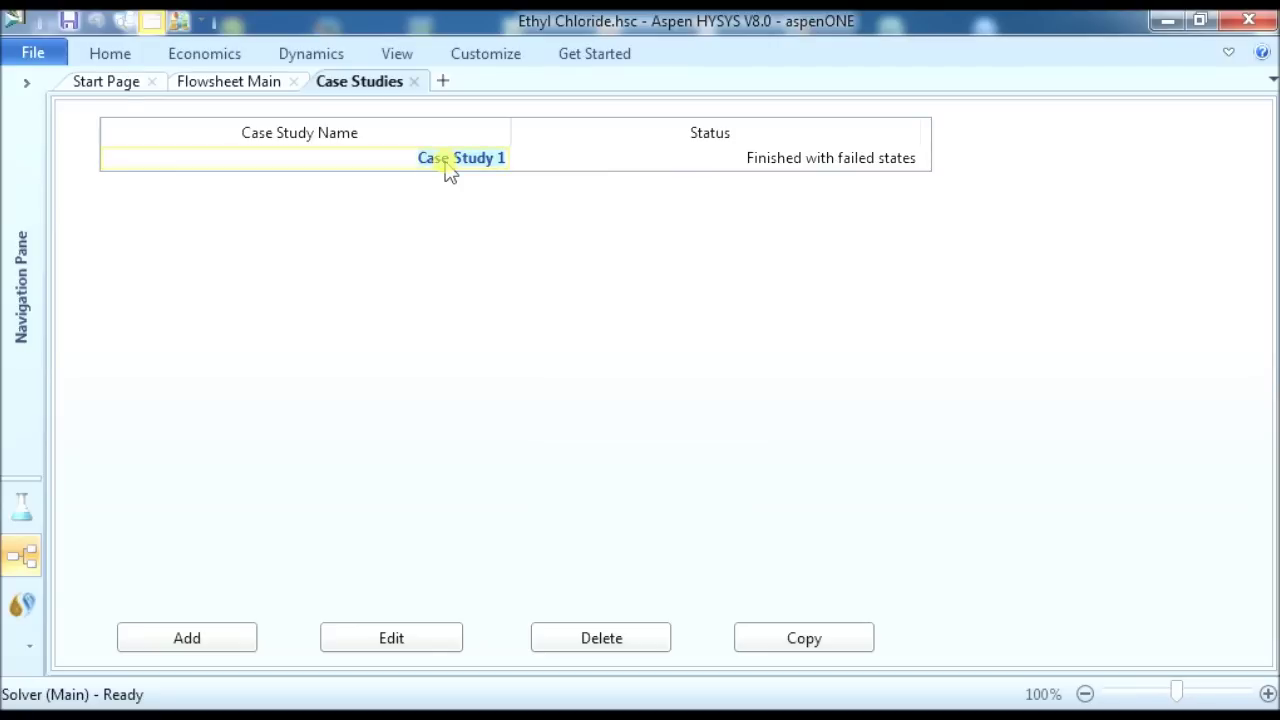
text(Effect of W)
key(BackSpace)
text(W on)
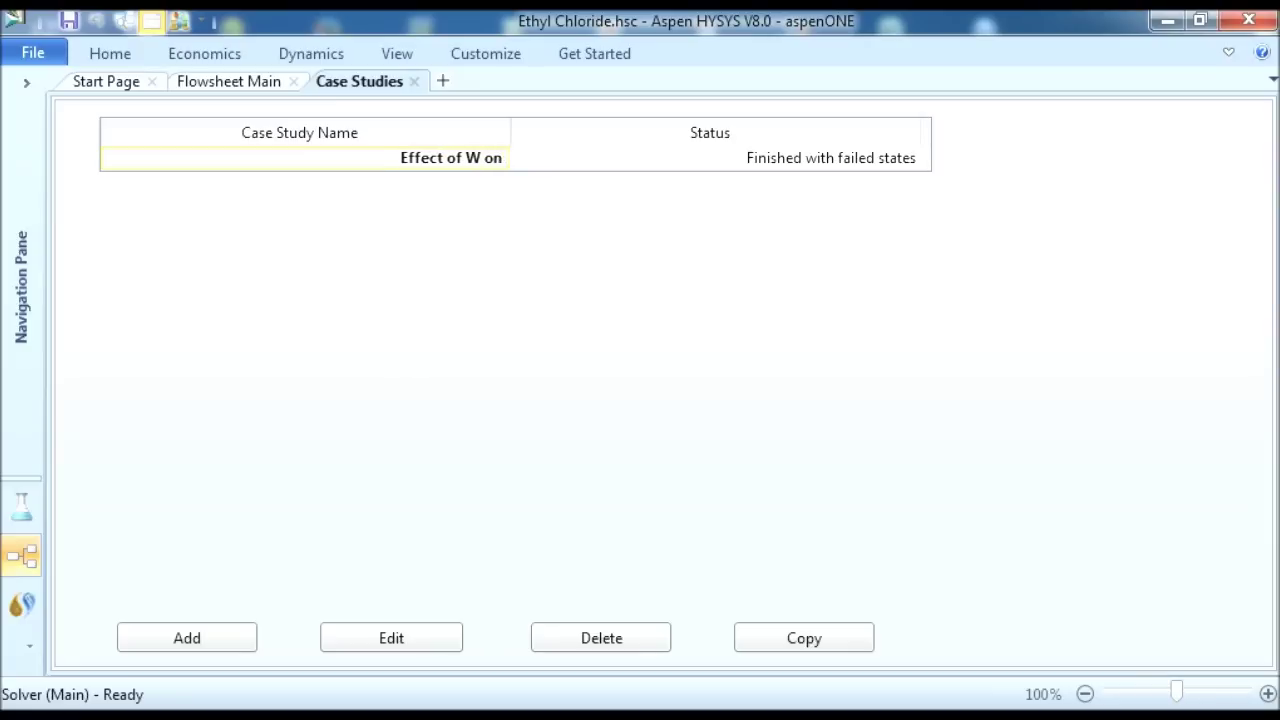
text( R and S2 flow rates)
key(Return)
Add a second case study and name it "Effect on Accumulation of Nitrogen Gas" in the list of case studies
click(190, 638)
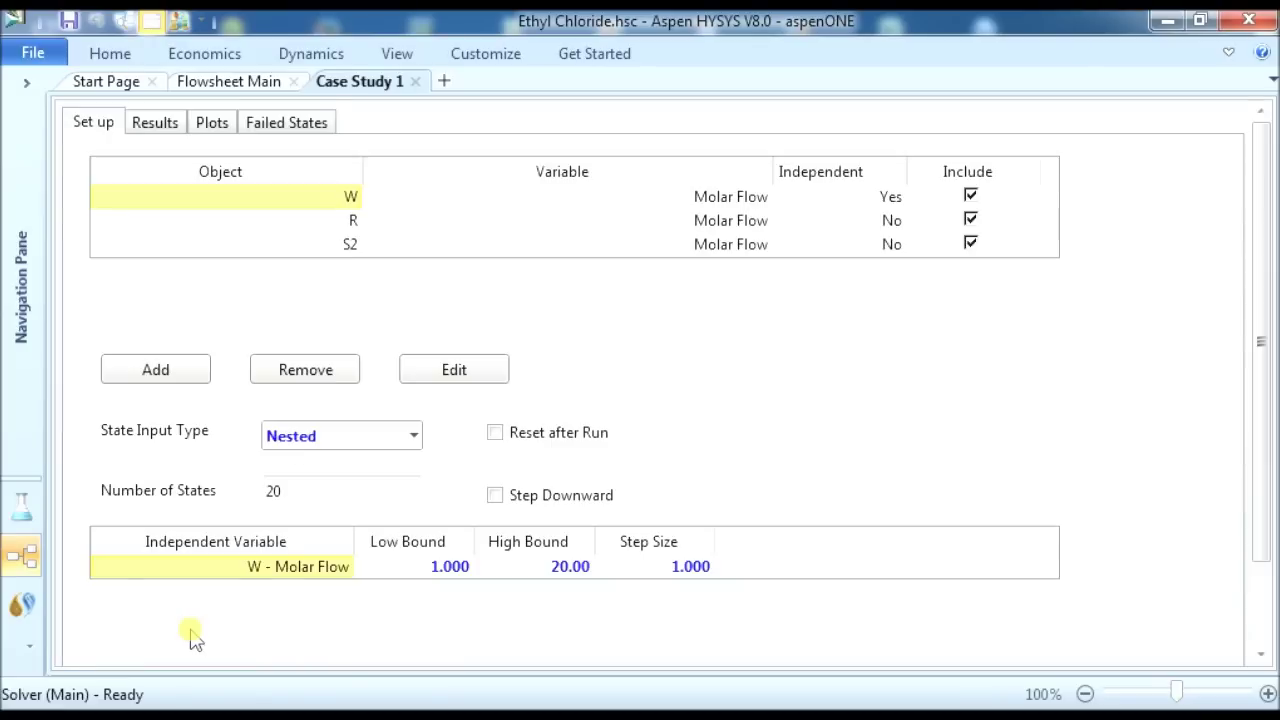
click(110, 53)
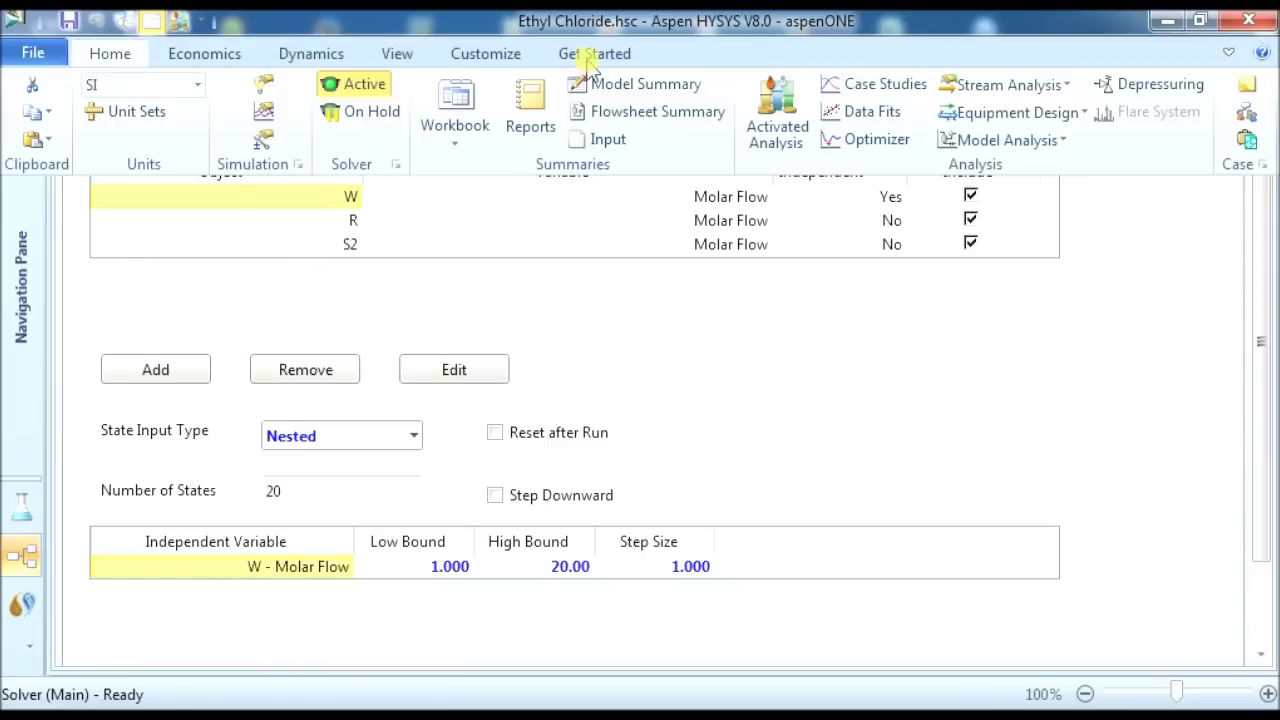
click(894, 90)
click(482, 192)
text(Eff)
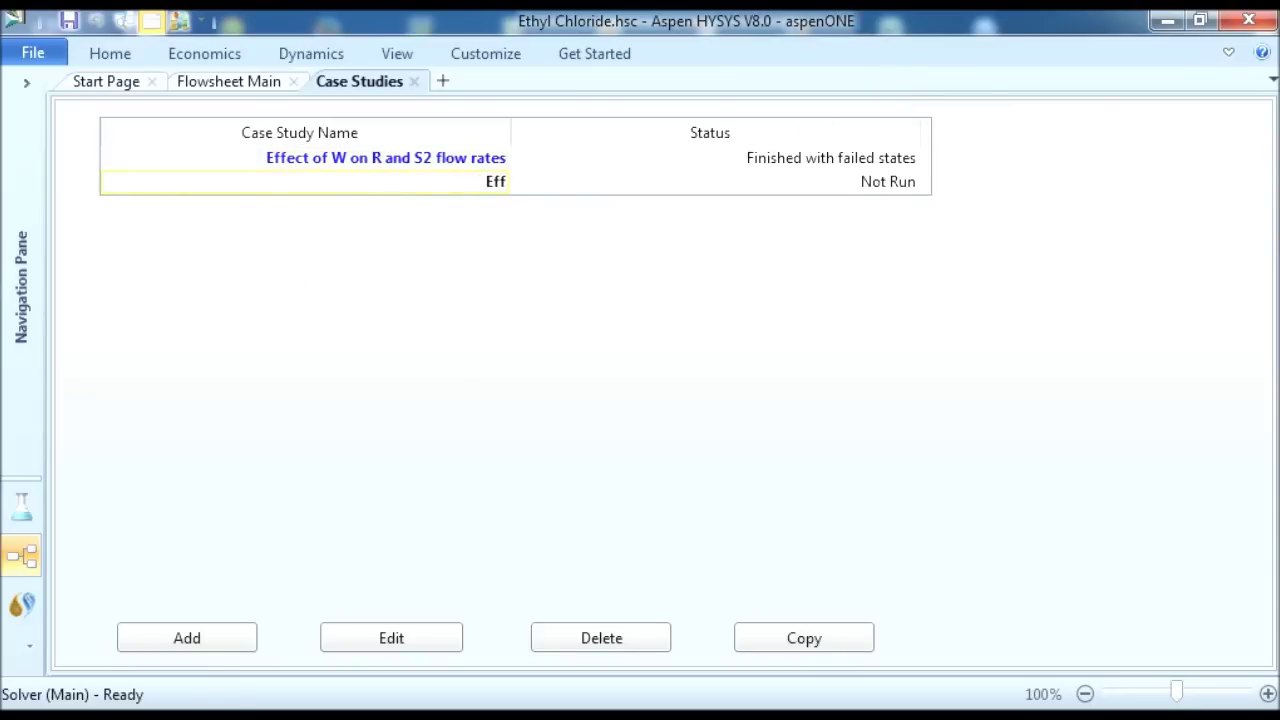
text(ect on Accumul)
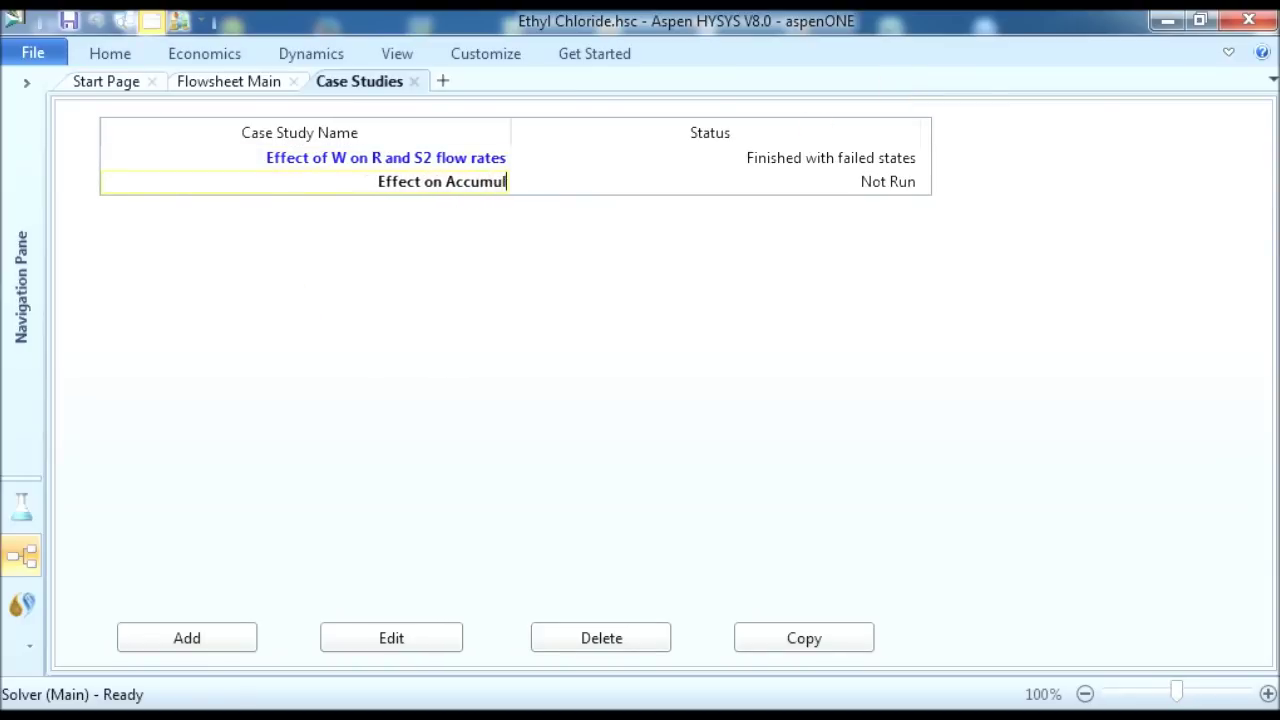
text(ation of Nitrogen Gas)
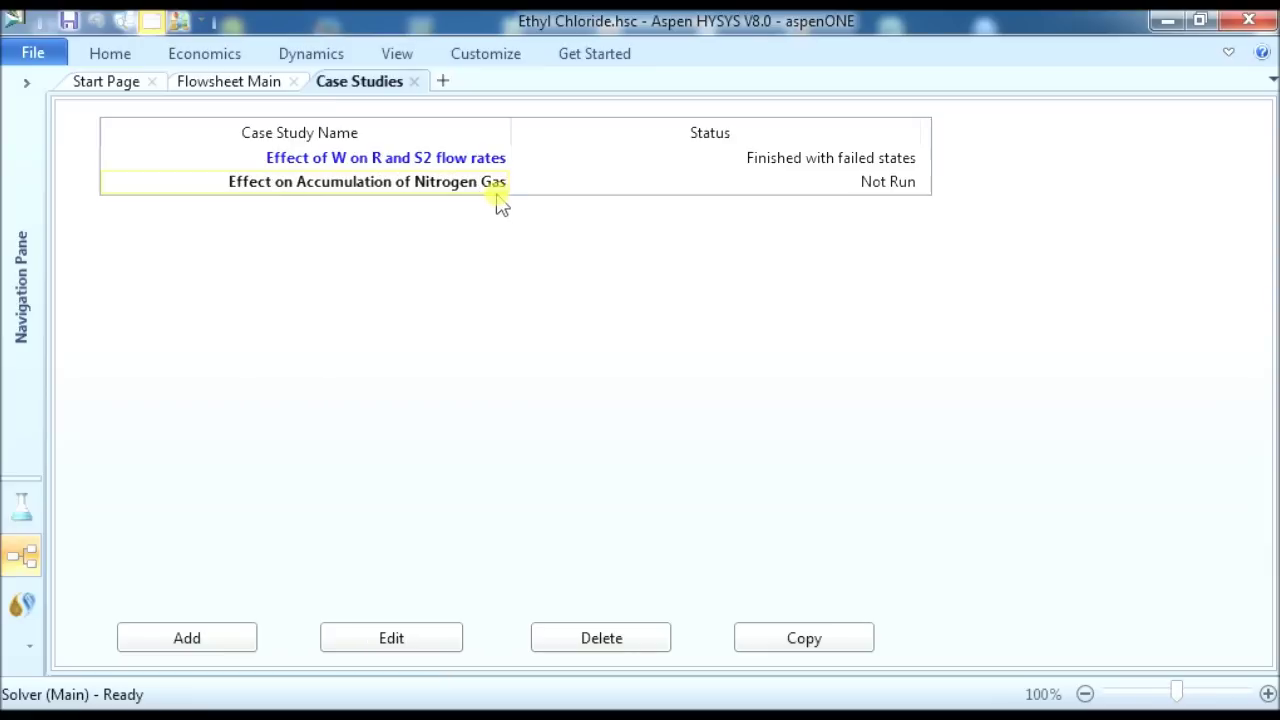
key(Return)
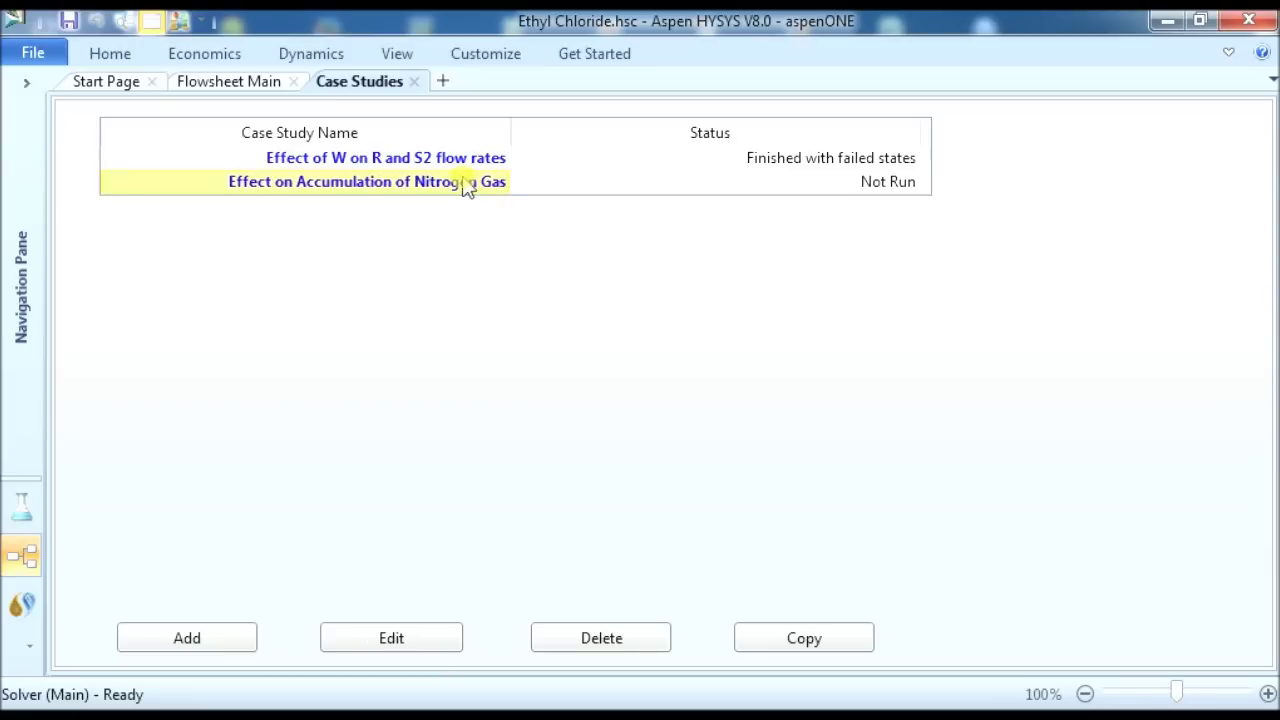
Open the setup of the nitrogen accumulation case study and add stream W's Molar Flow as a variable
double_click(465, 184)
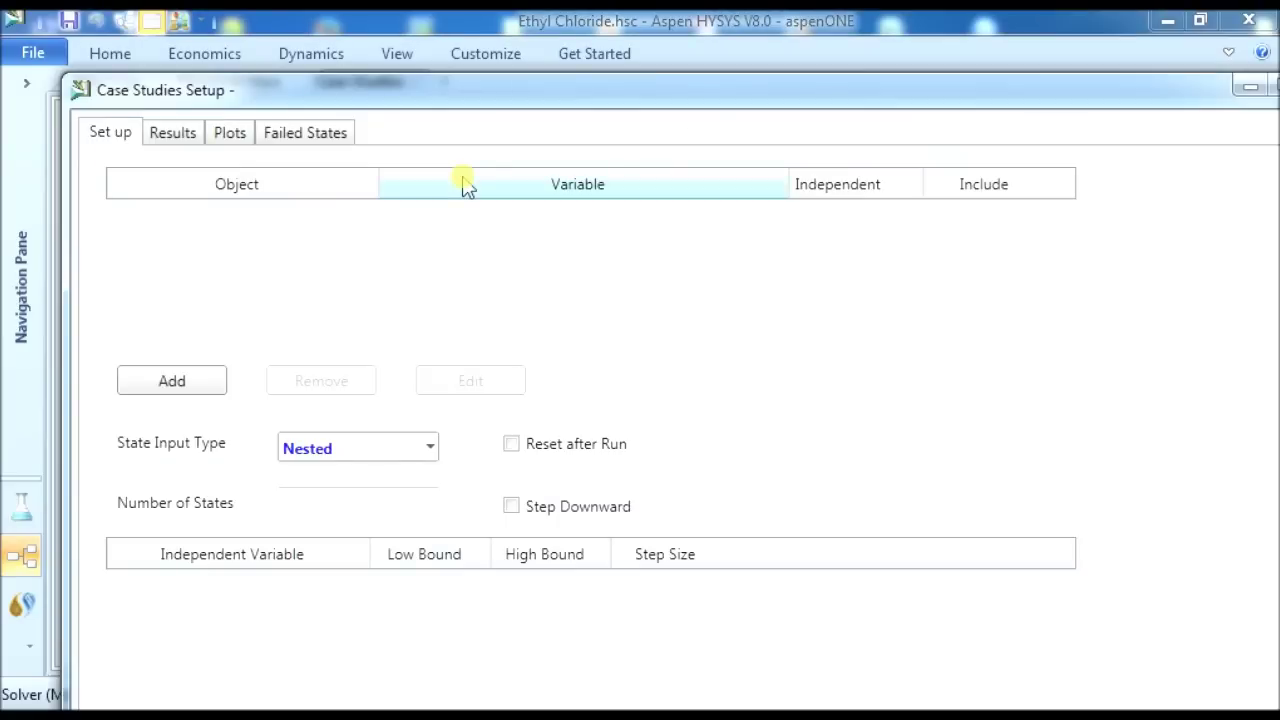
click(188, 388)
click(527, 510)
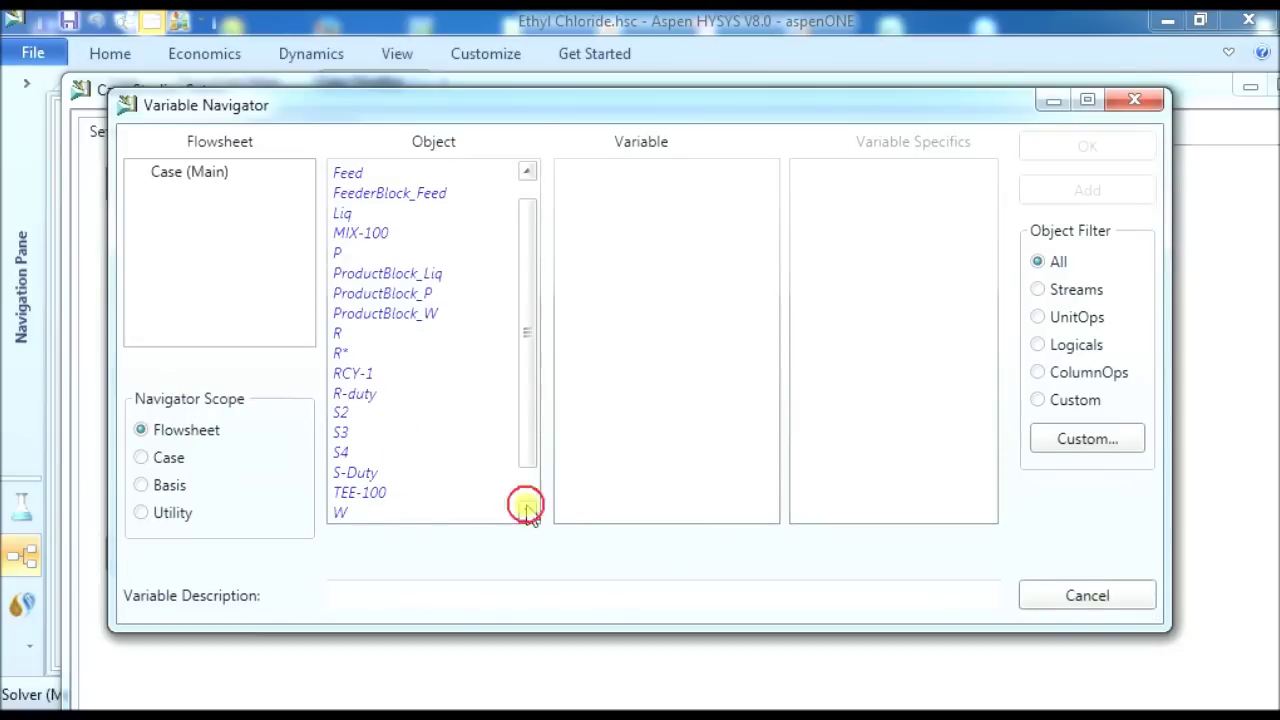
click(527, 510)
click(390, 494)
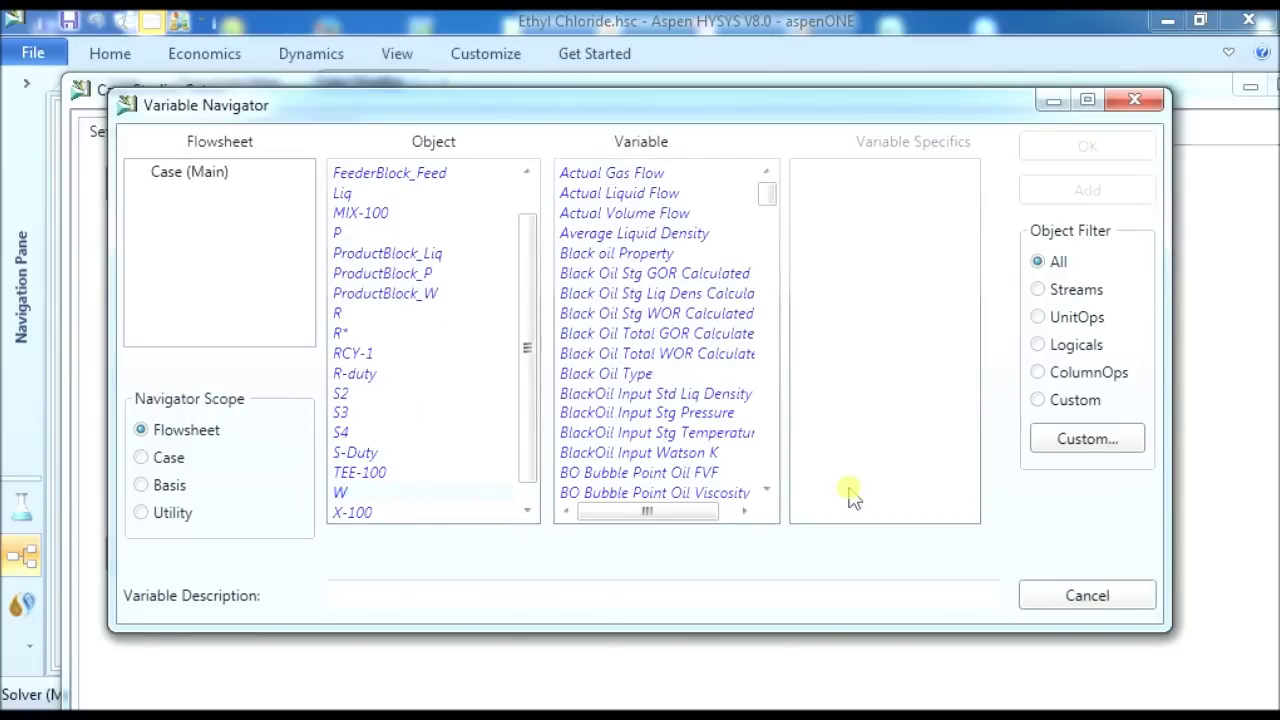
click(769, 463)
click(770, 469)
click(773, 468)
click(778, 472)
click(774, 478)
click(768, 228)
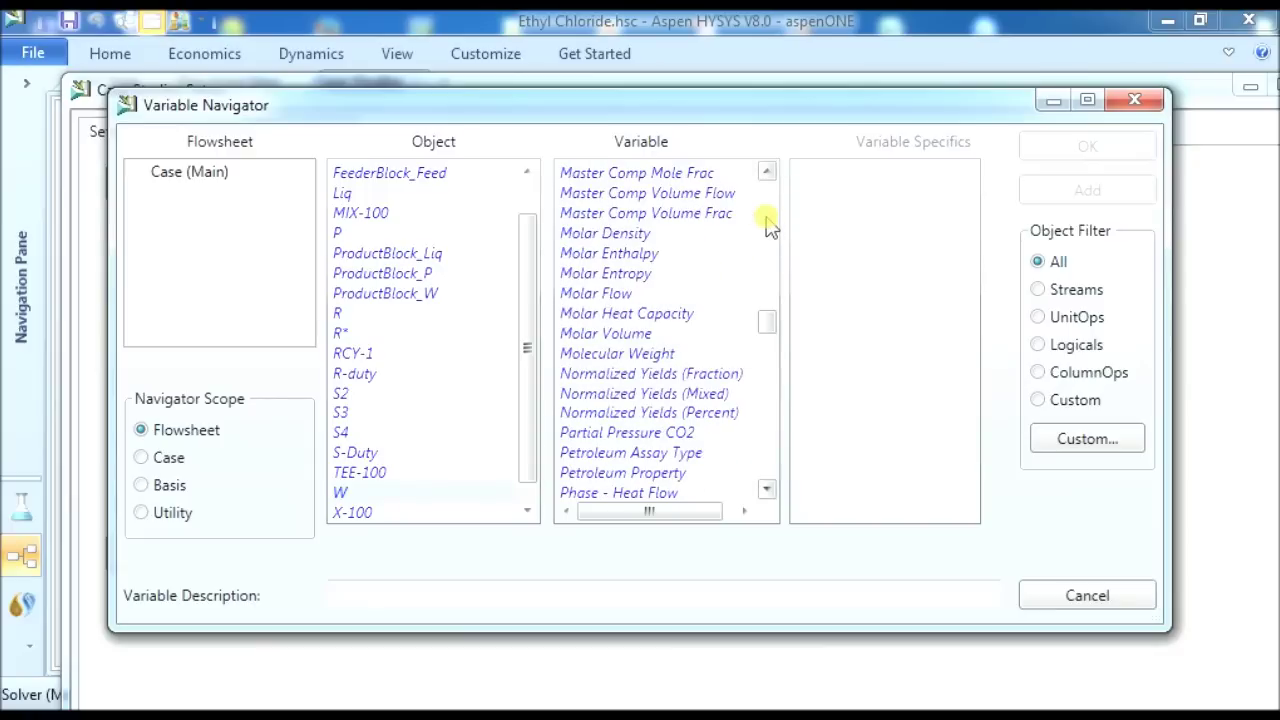
click(608, 294)
click(1090, 191)
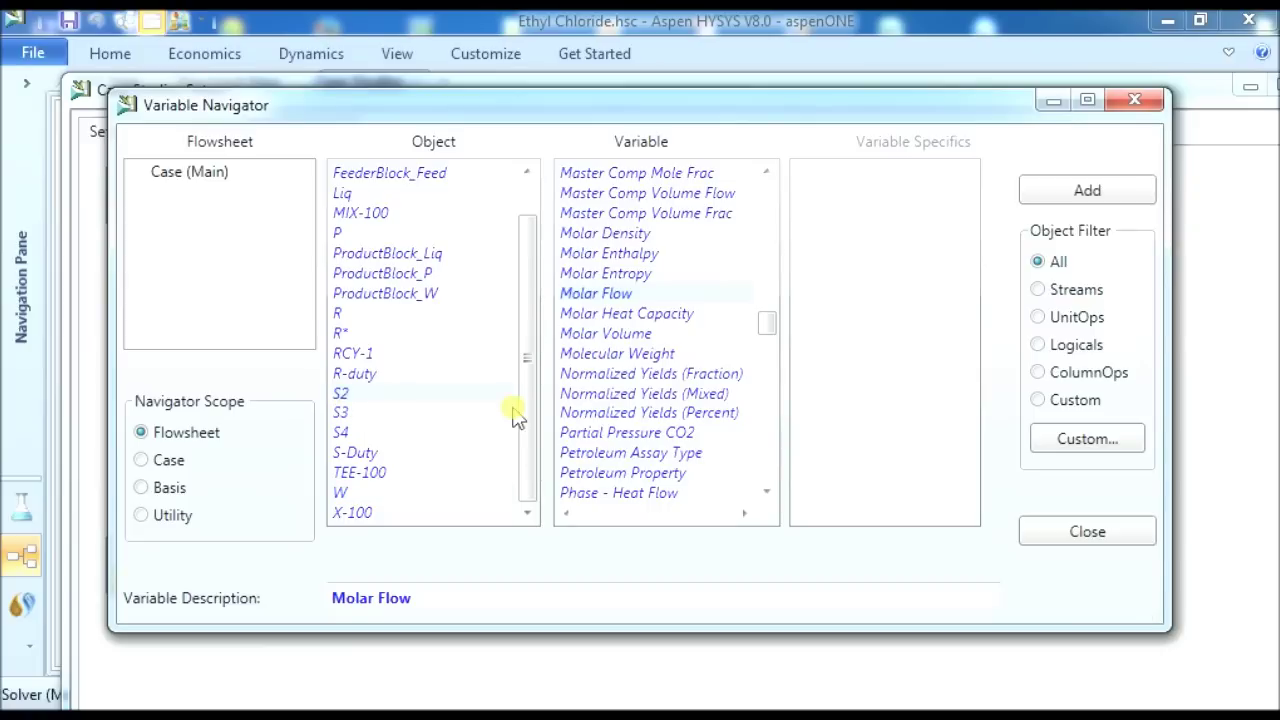
Add stream S2's Master Comp Mole Frac for Nitrogen to the case study variables
click(766, 172)
click(766, 172)
click(766, 172)
click(766, 172)
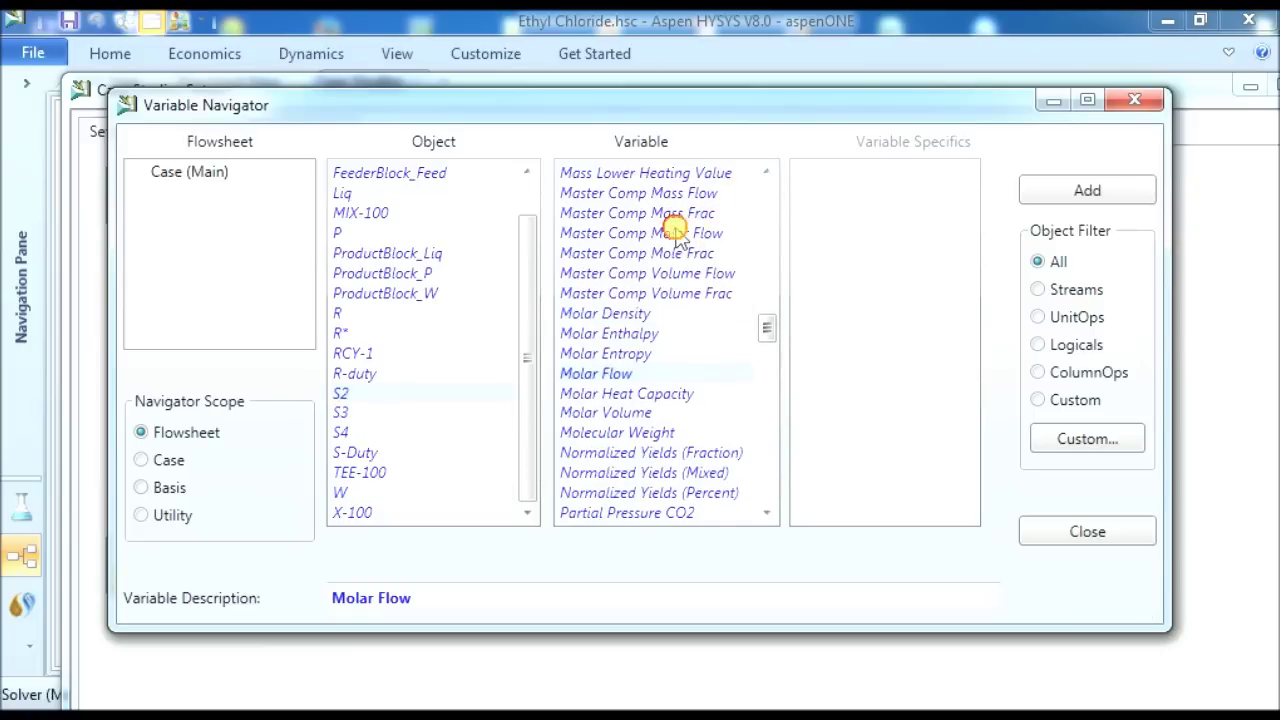
click(678, 234)
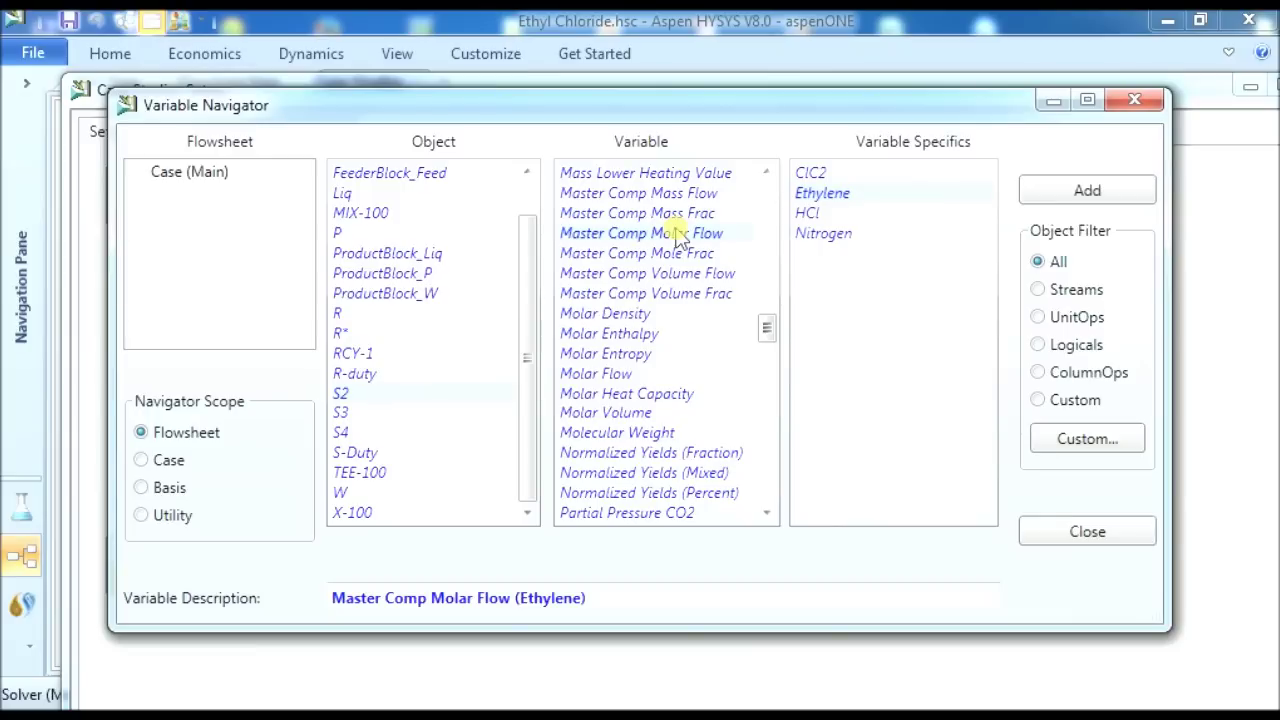
click(680, 253)
click(826, 233)
click(1050, 200)
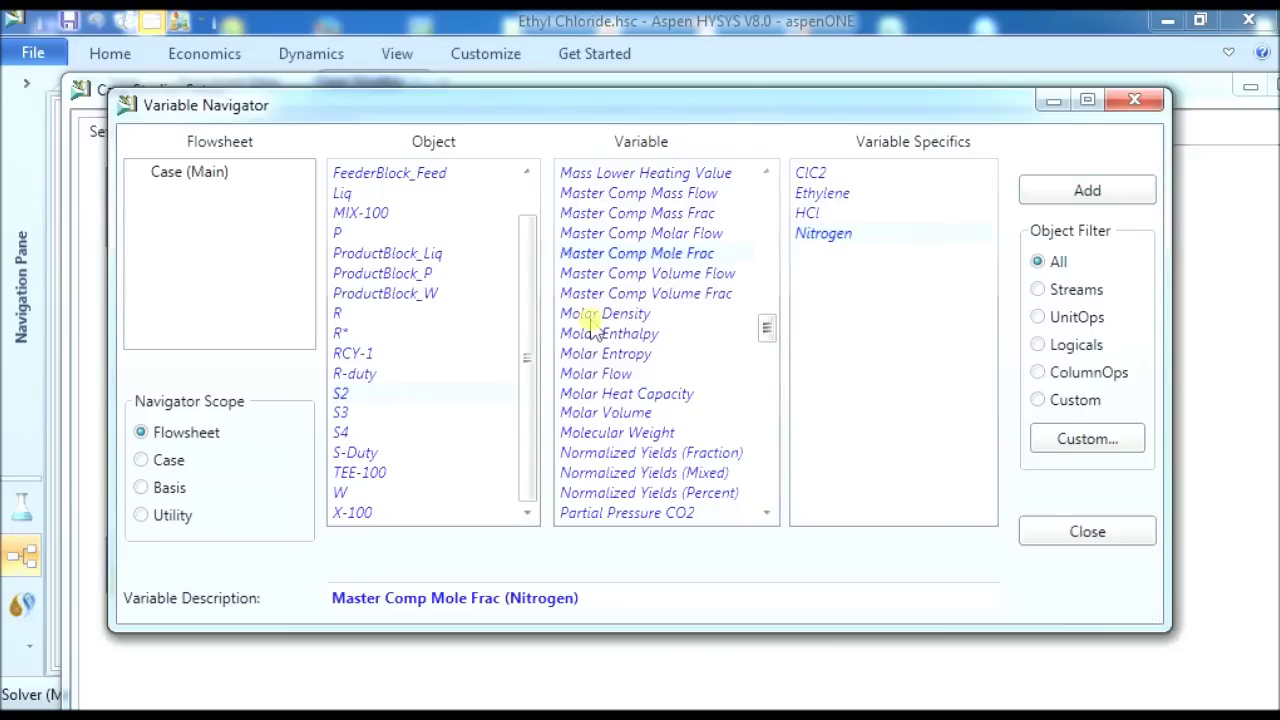
Add stream R's Master Comp Mole Frac for Nitrogen to the case study and close the variable selection
click(338, 314)
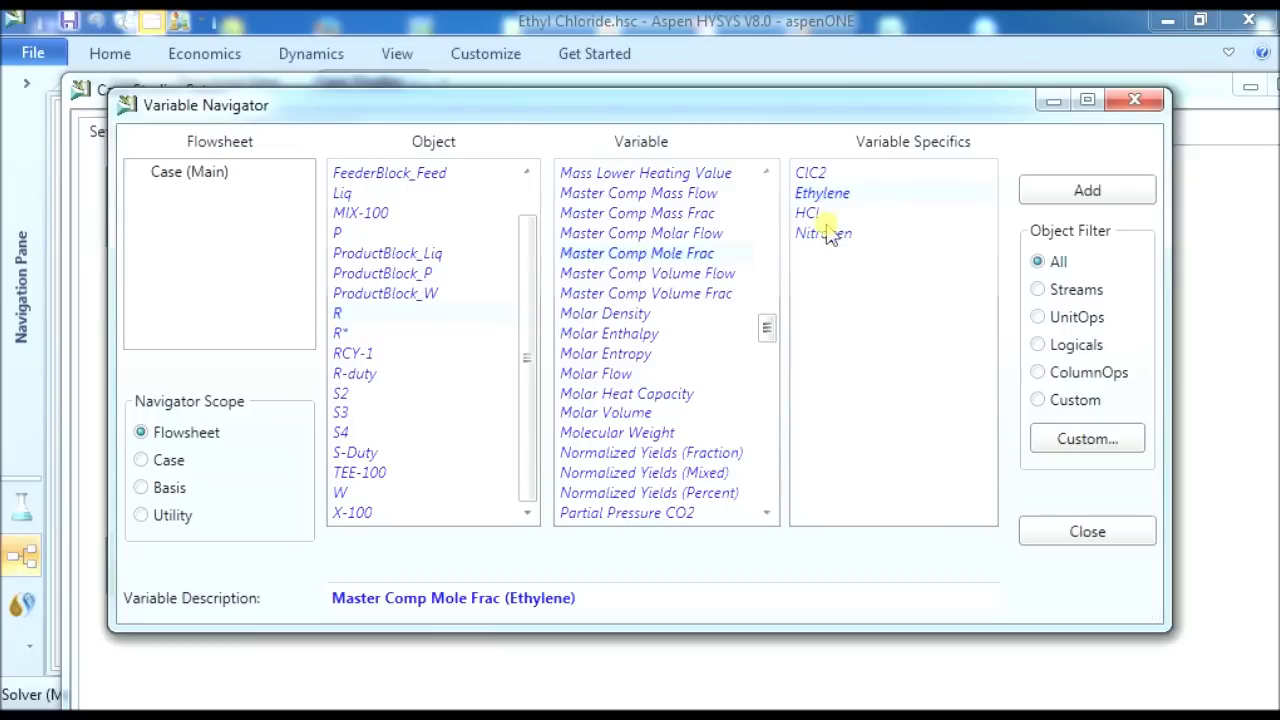
click(828, 234)
click(1036, 197)
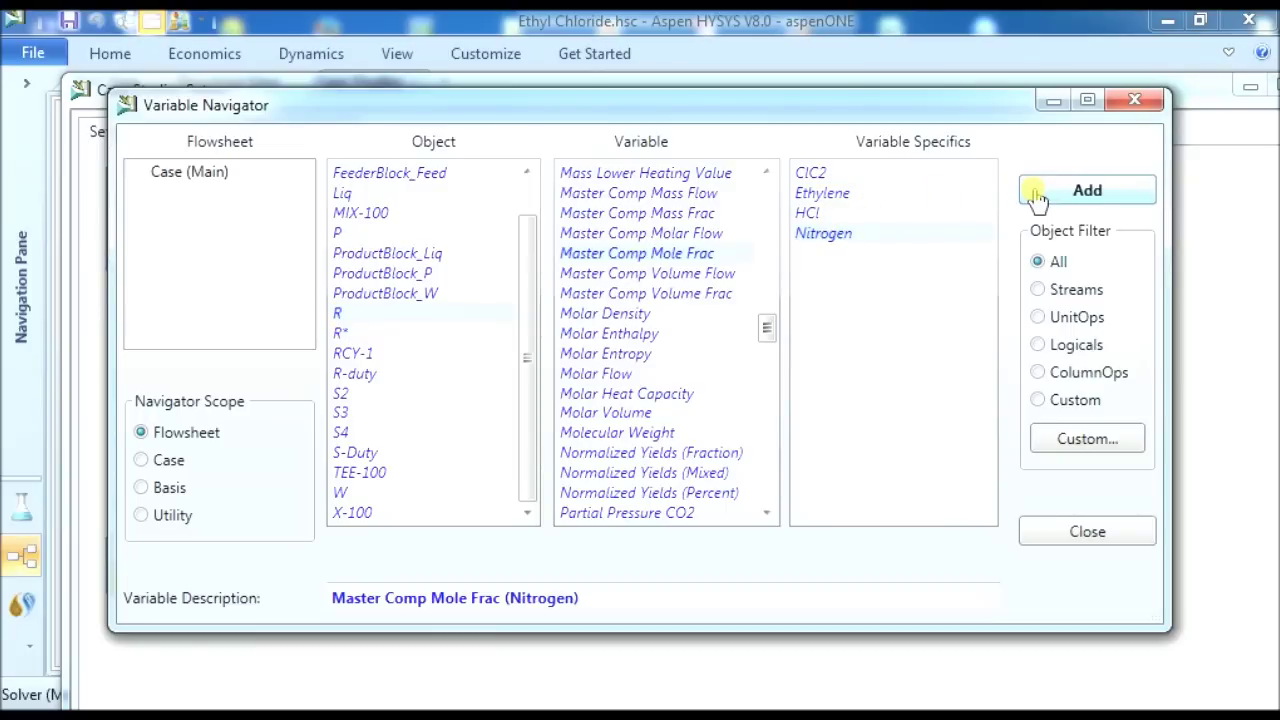
click(1136, 99)
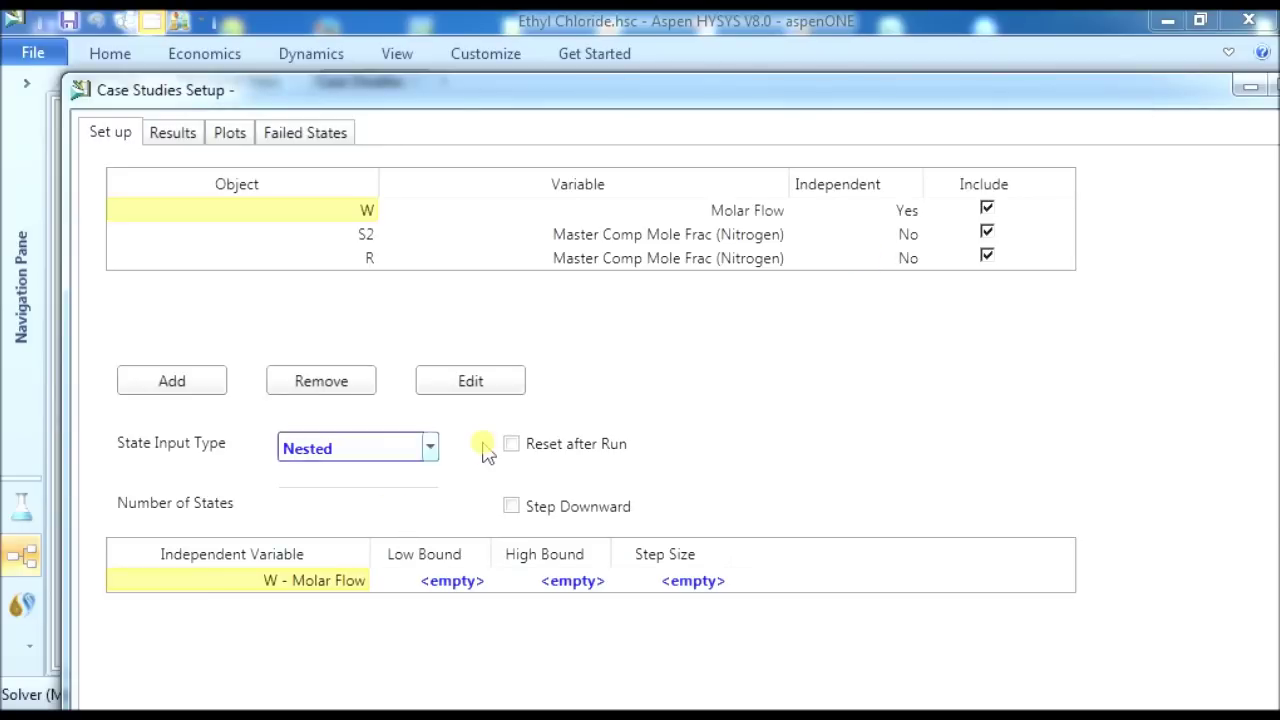
Set W's molar flow range to a low bound of 1, high bound of 13 and step size of 1 kgmole/h
click(452, 586)
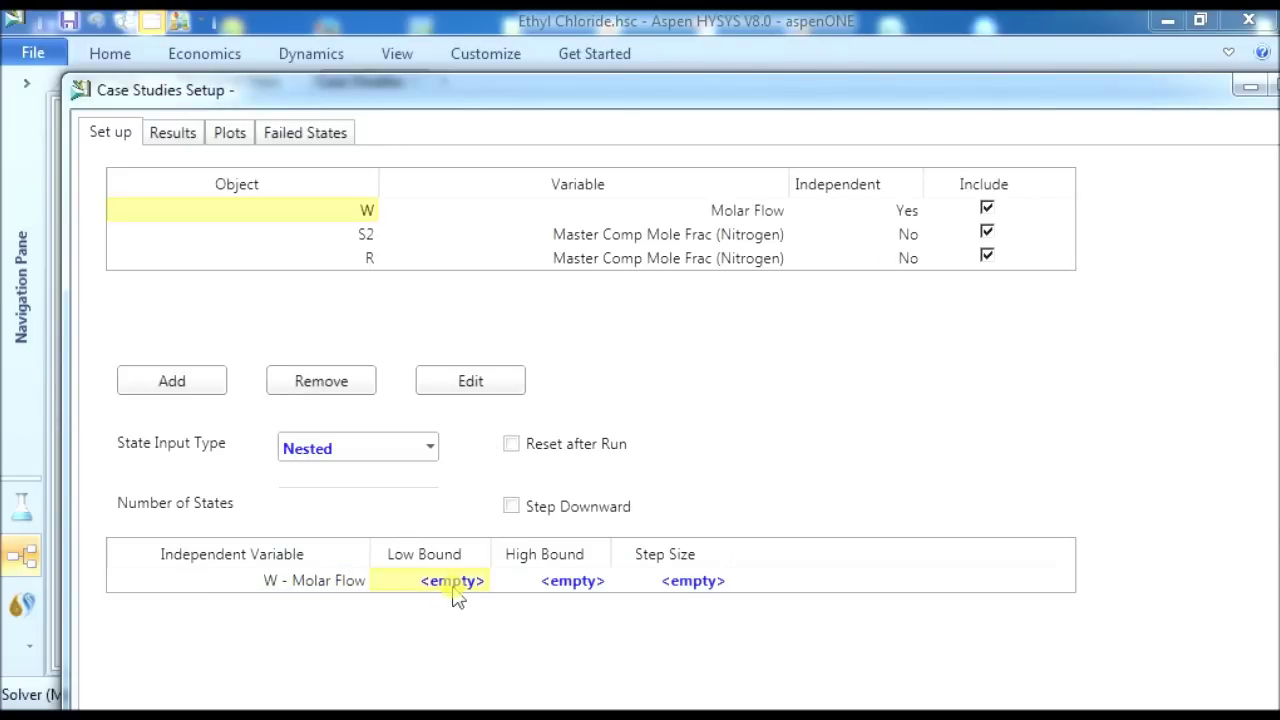
text(1)
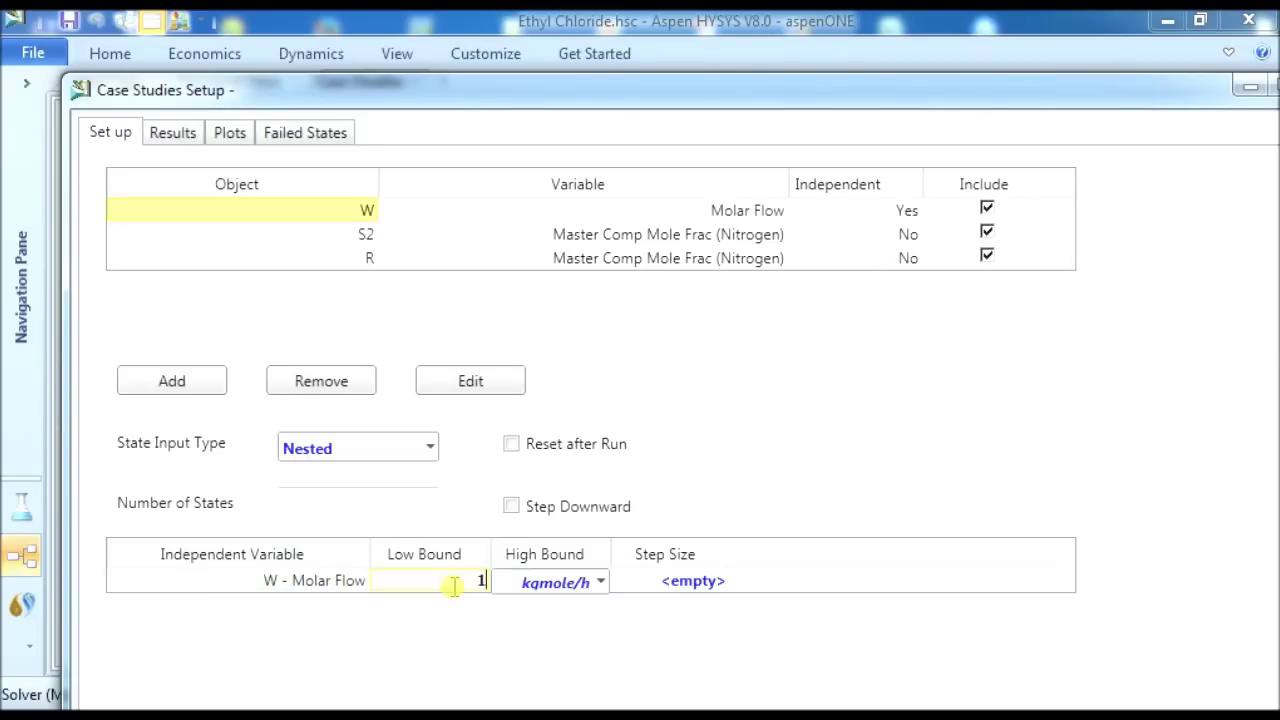
key(Return)
click(563, 588)
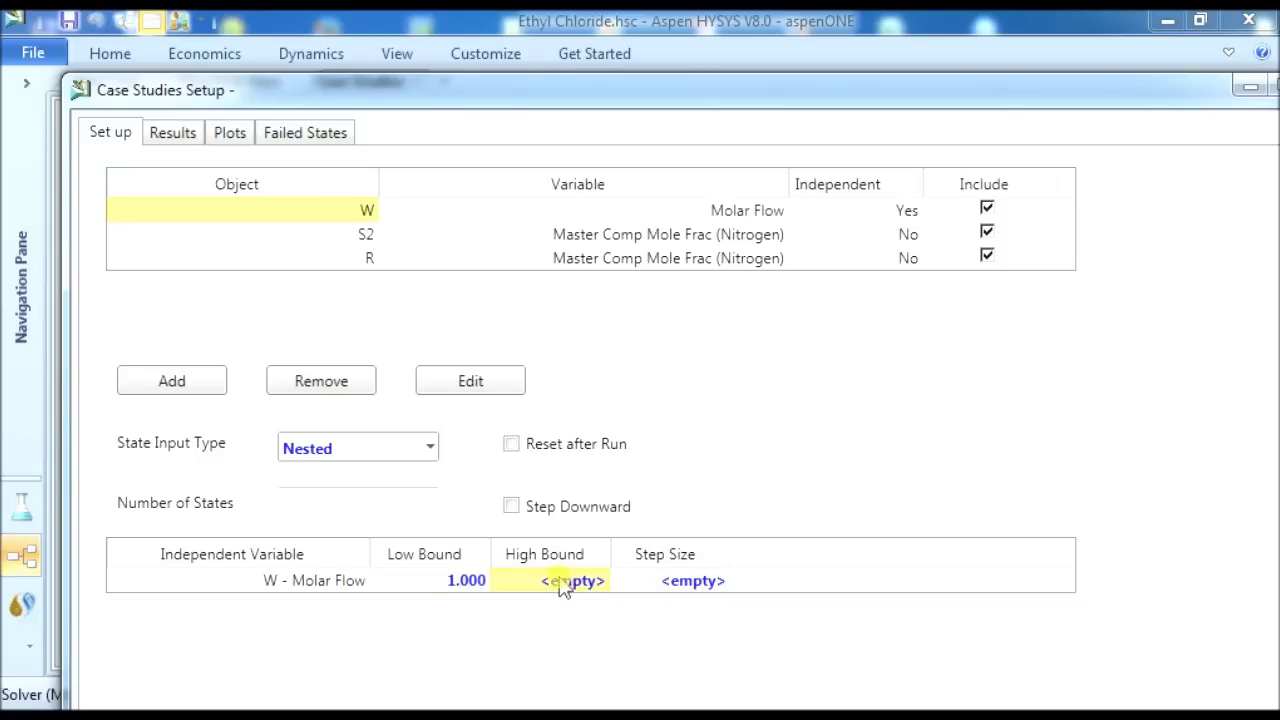
text(13)
key(Return)
click(676, 580)
text(1)
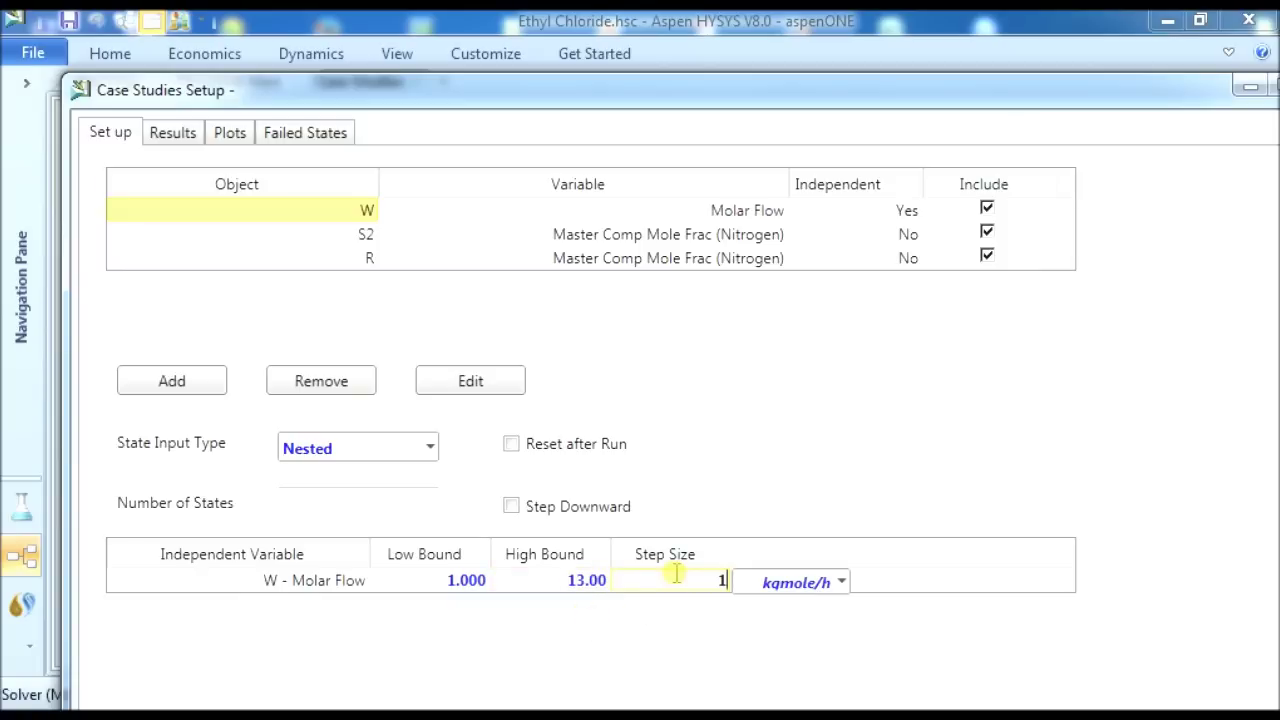
key(Return)
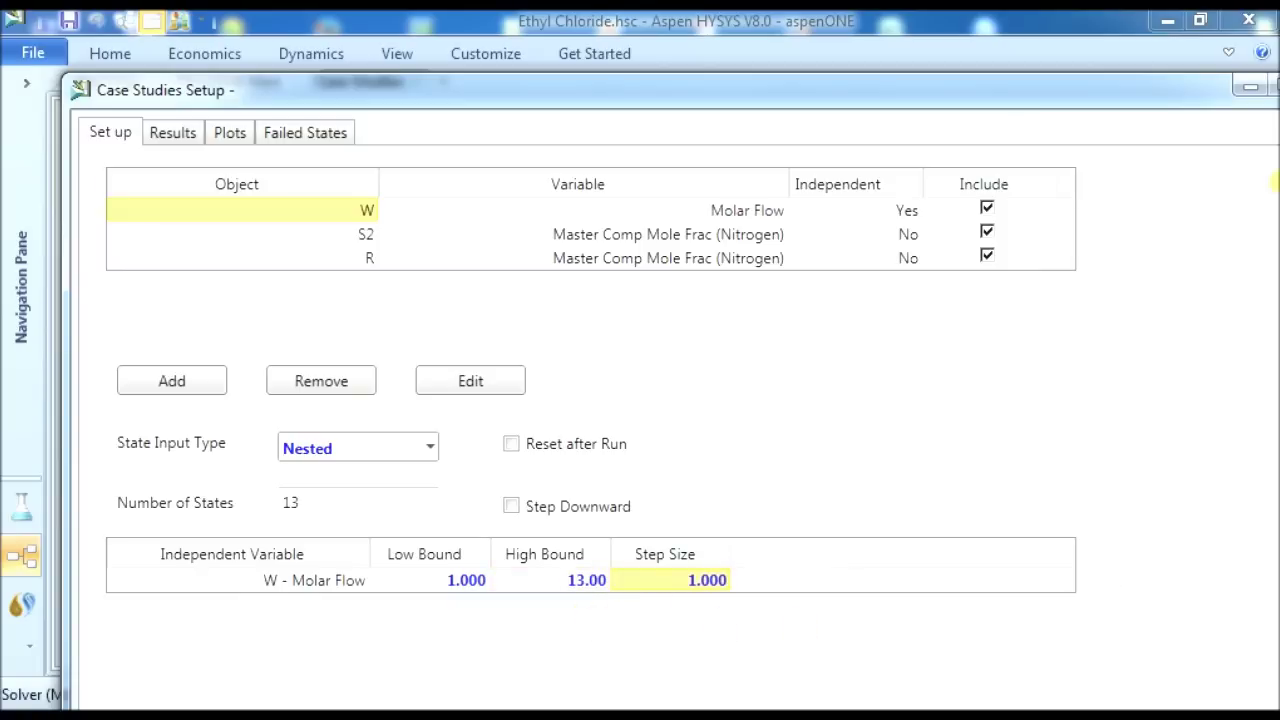
Enlarge the case study setup, run the nitrogen accumulation study and show its results table
click(1250, 87)
click(120, 685)
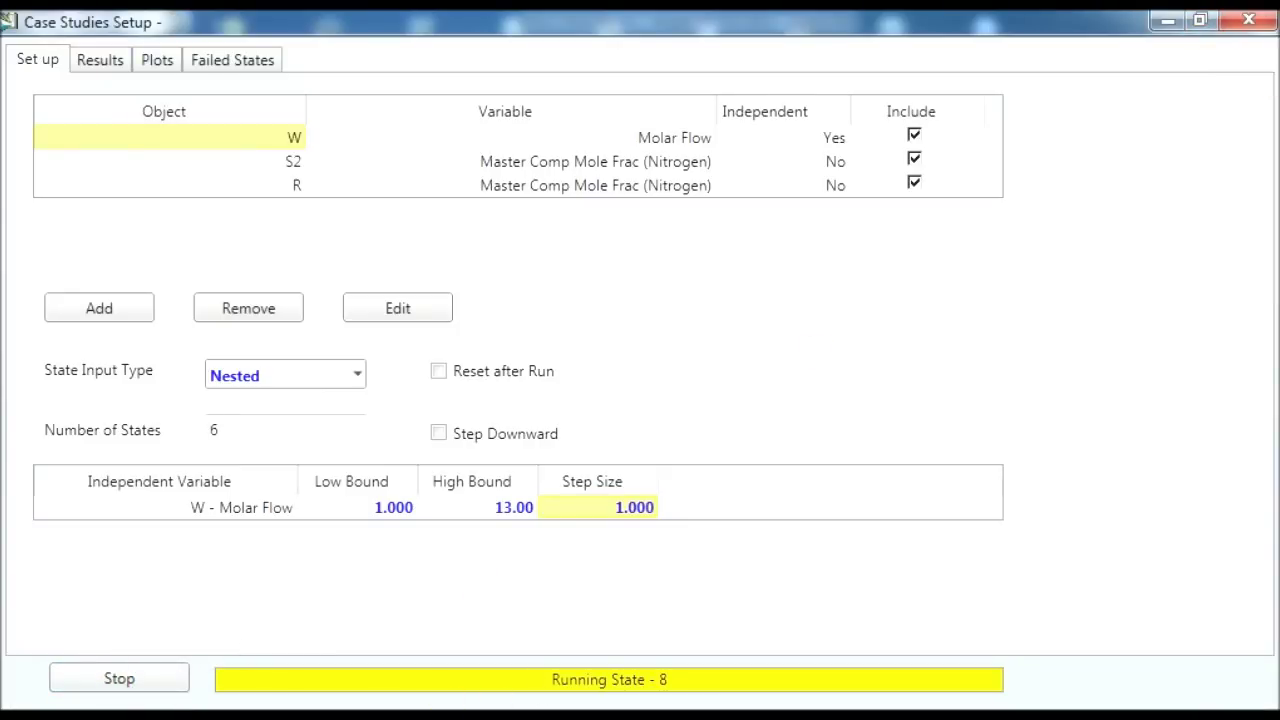
click(100, 60)
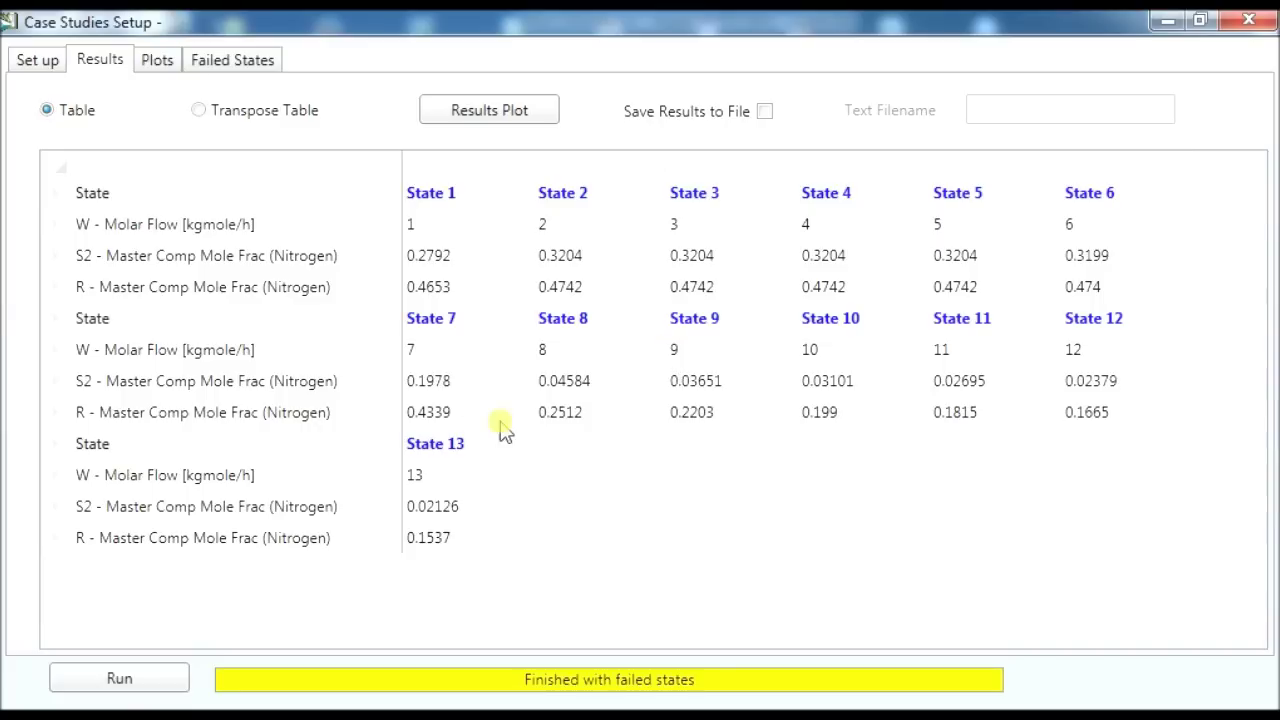
View the plot of the S2 and R nitrogen mole fractions against W's molar flow, and return to the main flowsheet
drag(496, 443, 503, 262)
click(489, 110)
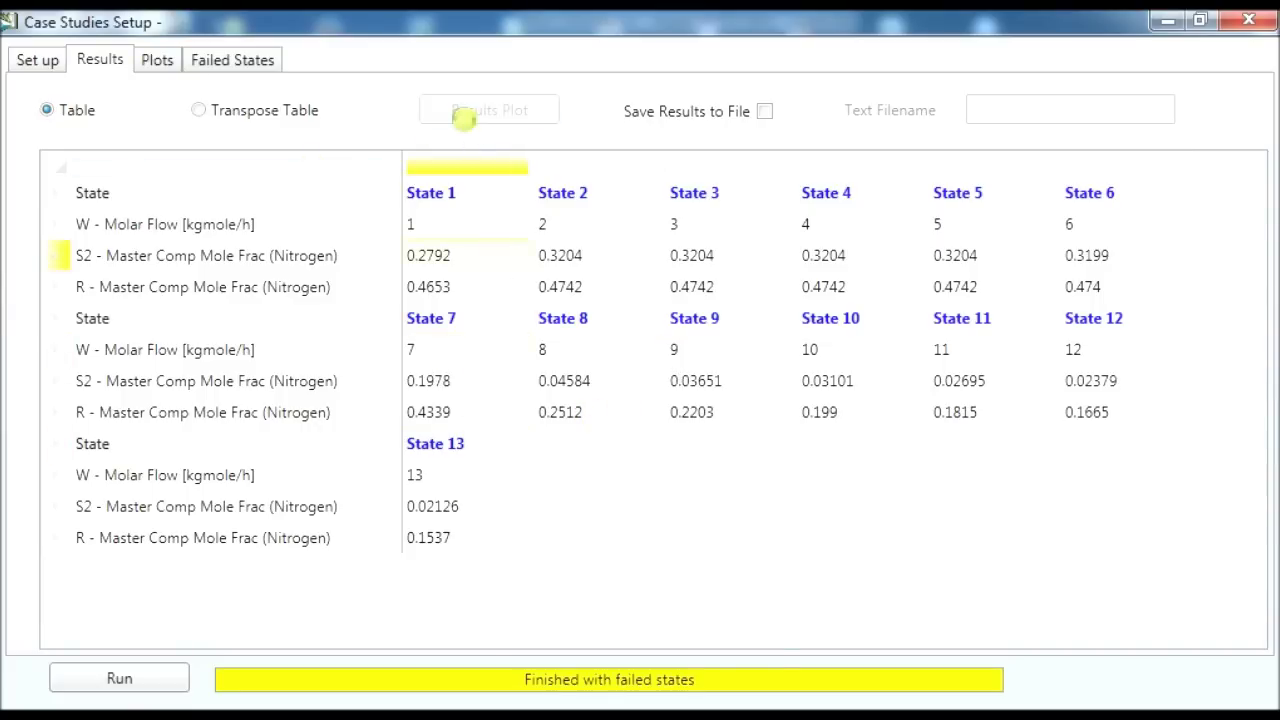
click(688, 141)
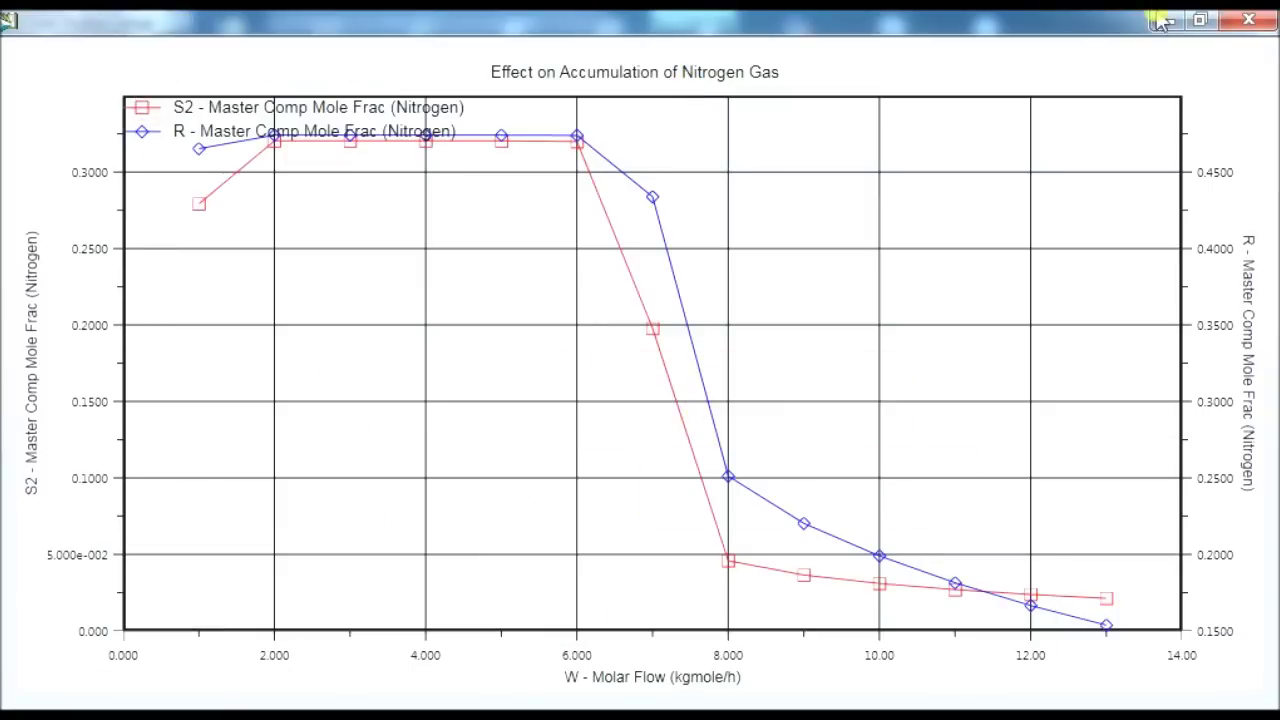
click(1249, 19)
click(1252, 21)
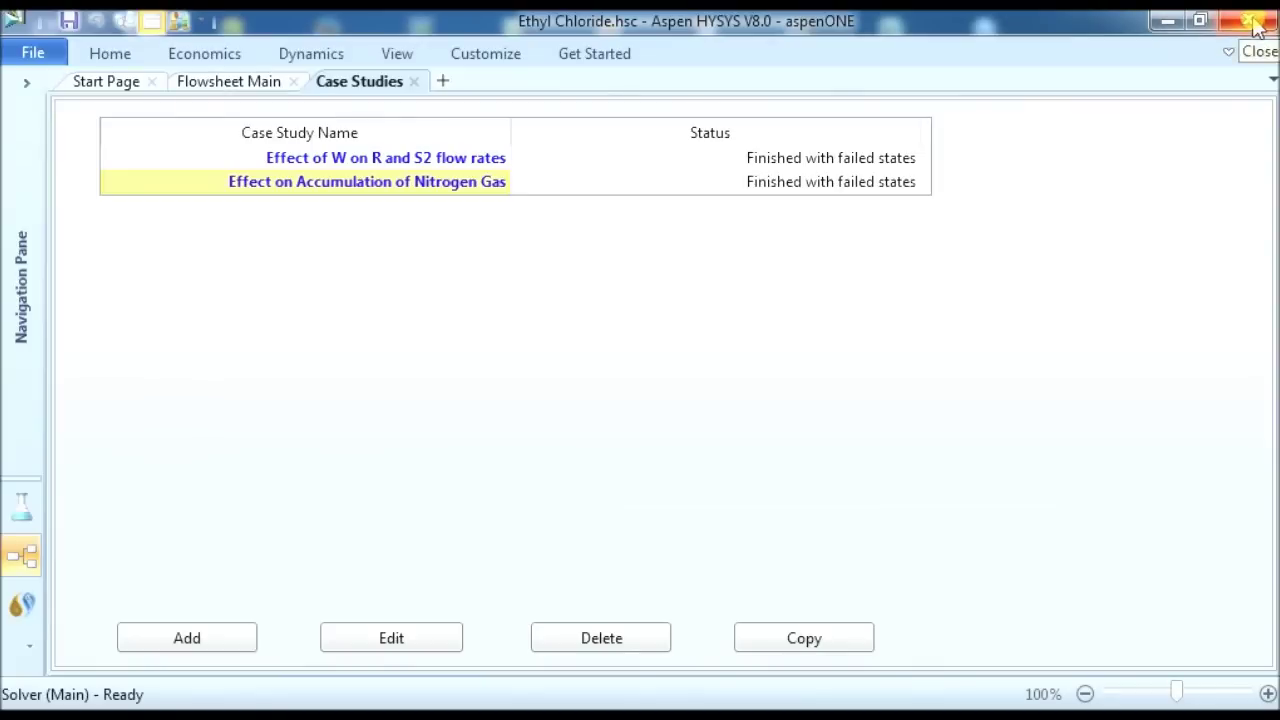
click(266, 83)
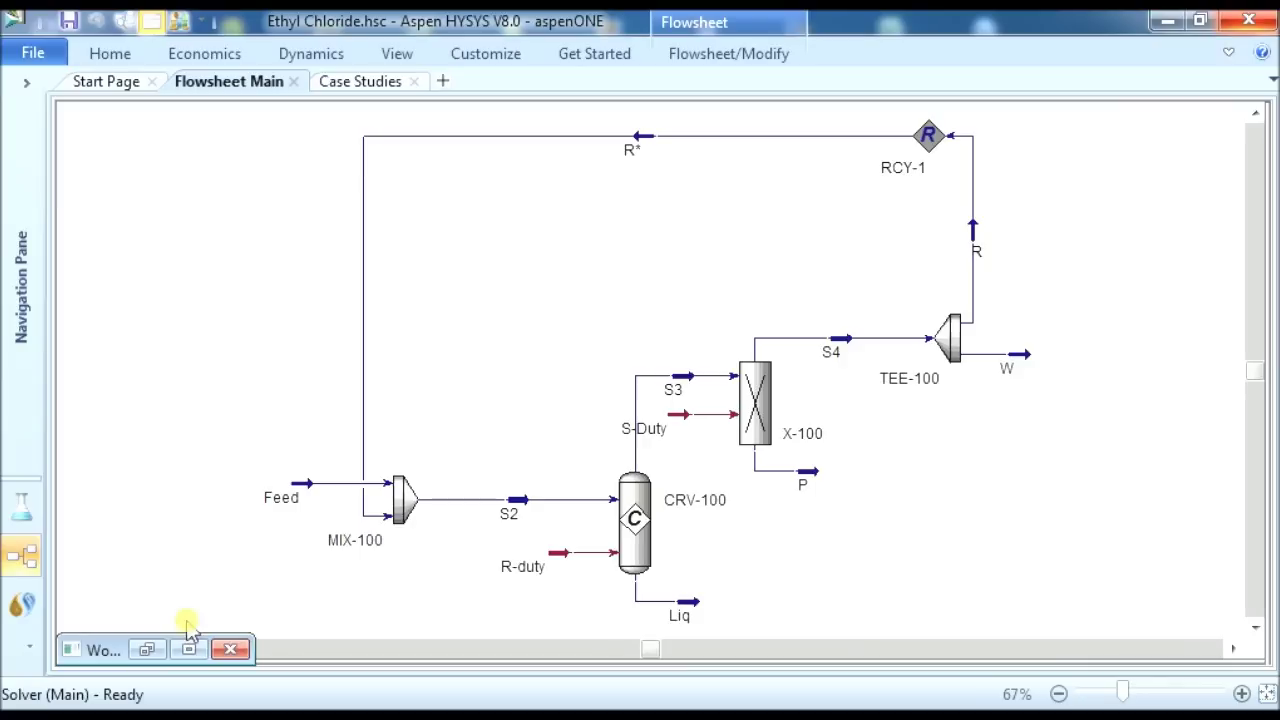